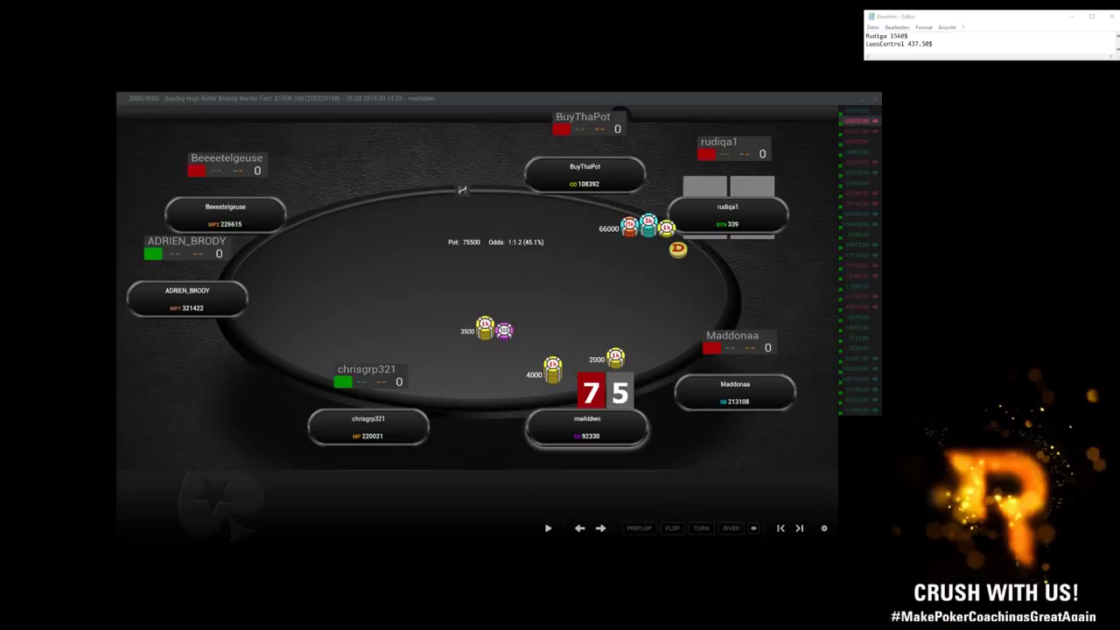
- Switch to the RYE Bounty Calculator in the browser and open the As BB calculation
key("alt+Tab")
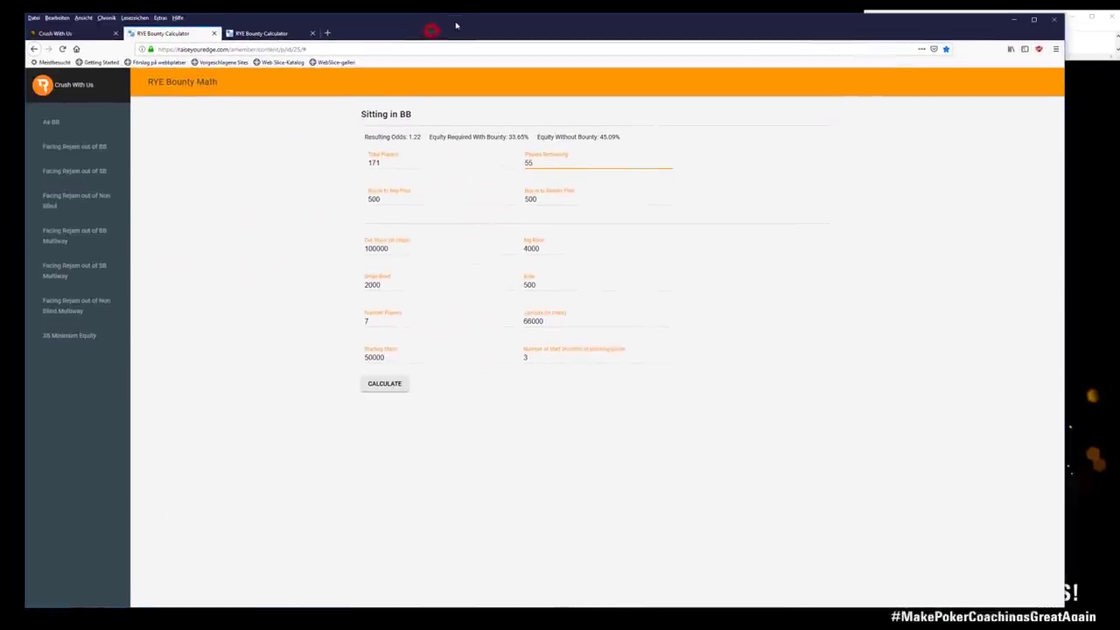
left_click(383, 164)
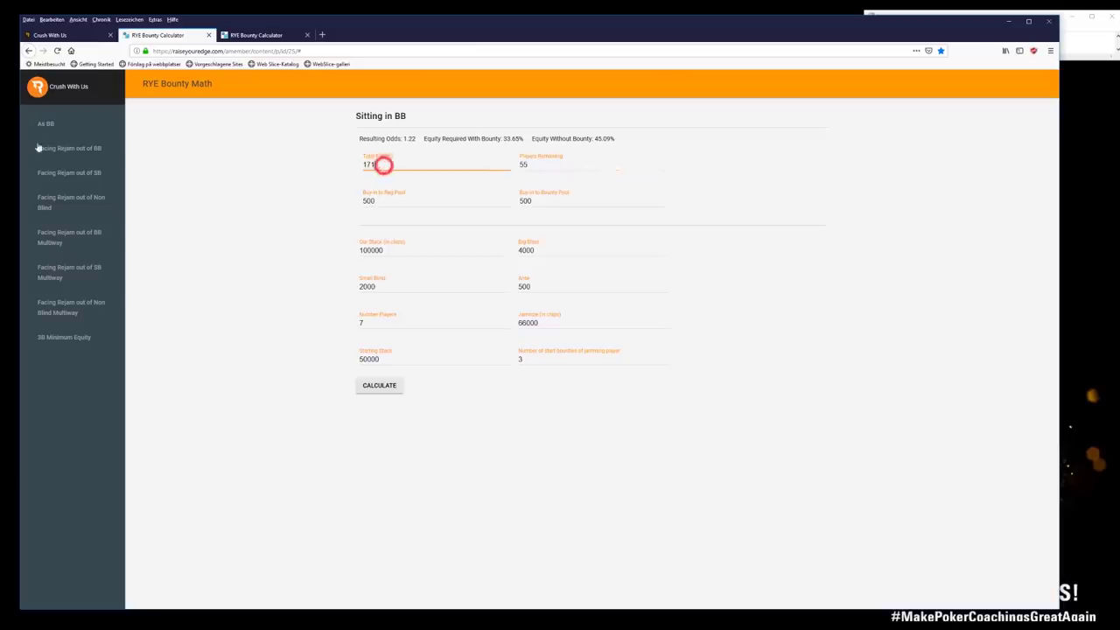
left_click(50, 124)
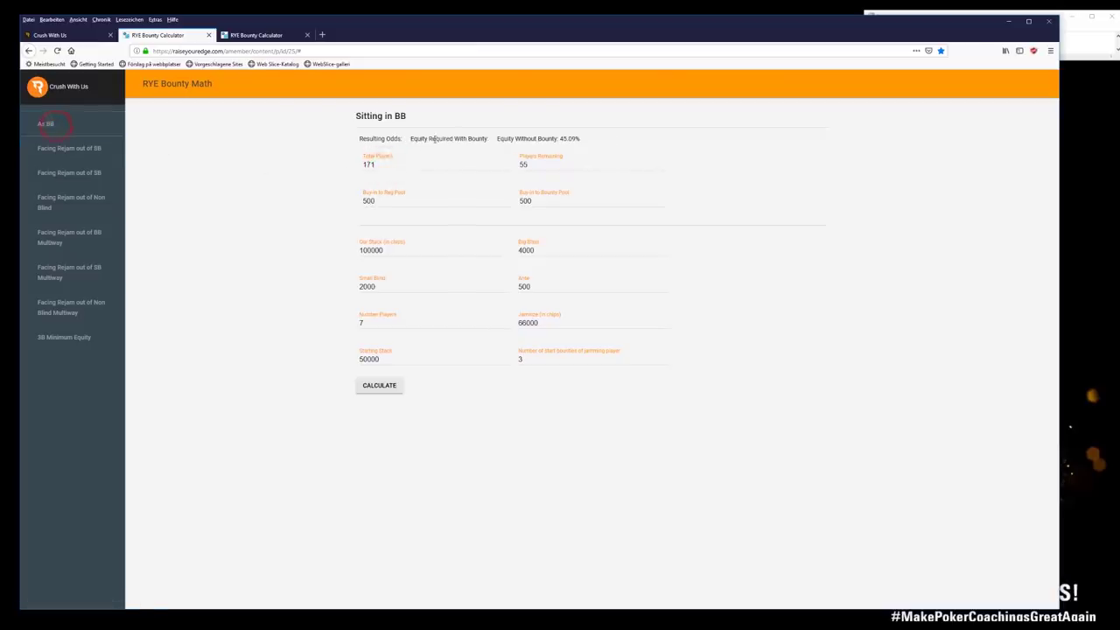
- Review the tournament entries: total players, players remaining, and the buy-ins to the regular and bounty pools
left_click(371, 165)
left_click(371, 164)
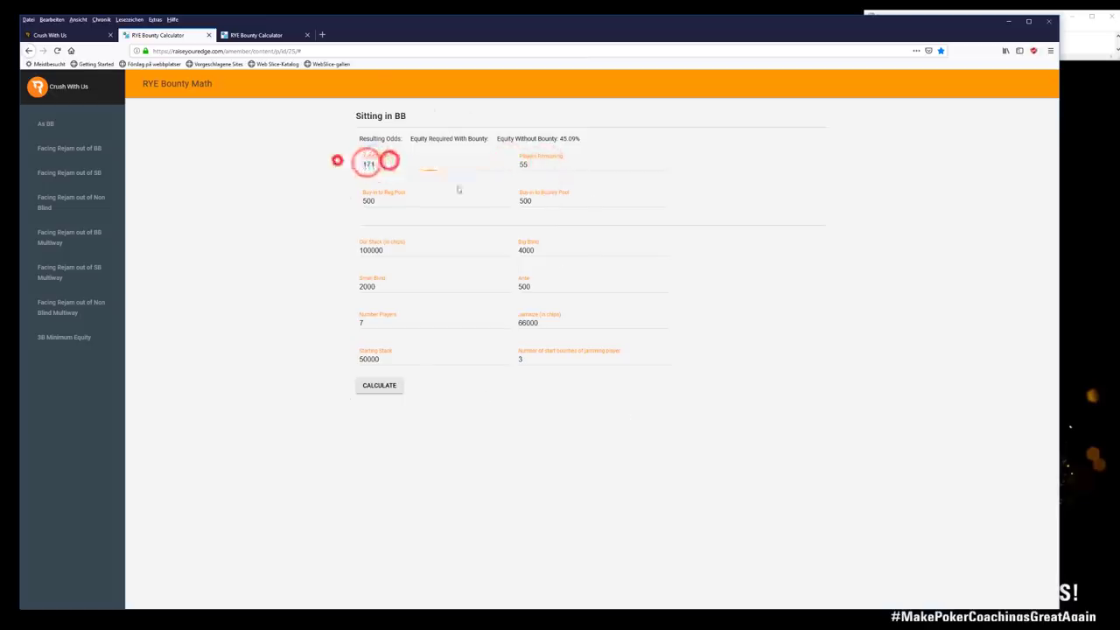
left_click(537, 161)
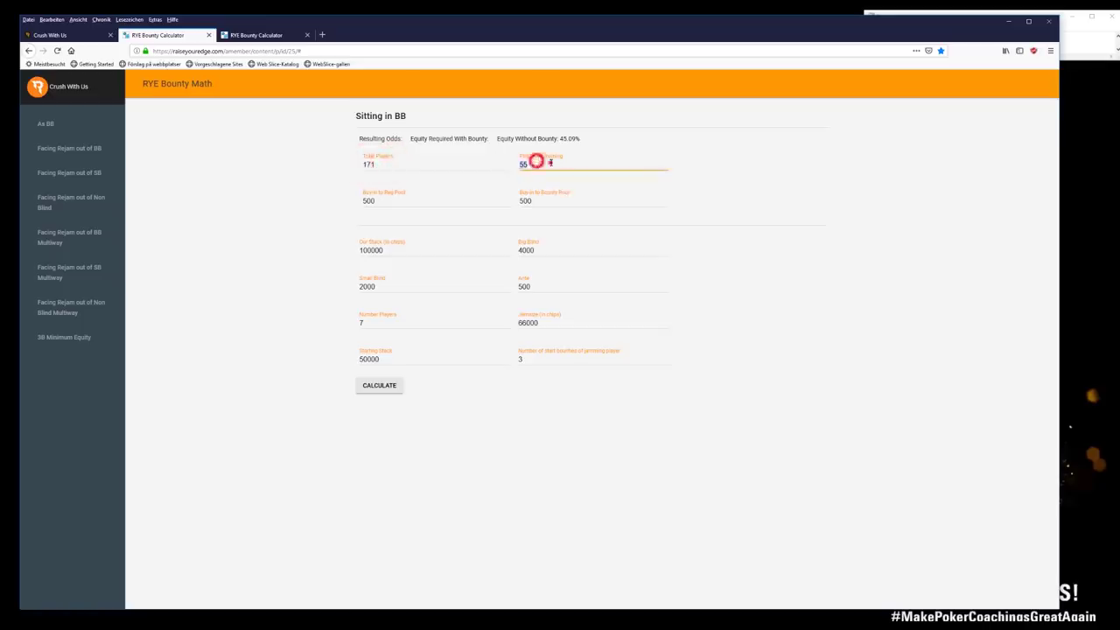
left_click(652, 203)
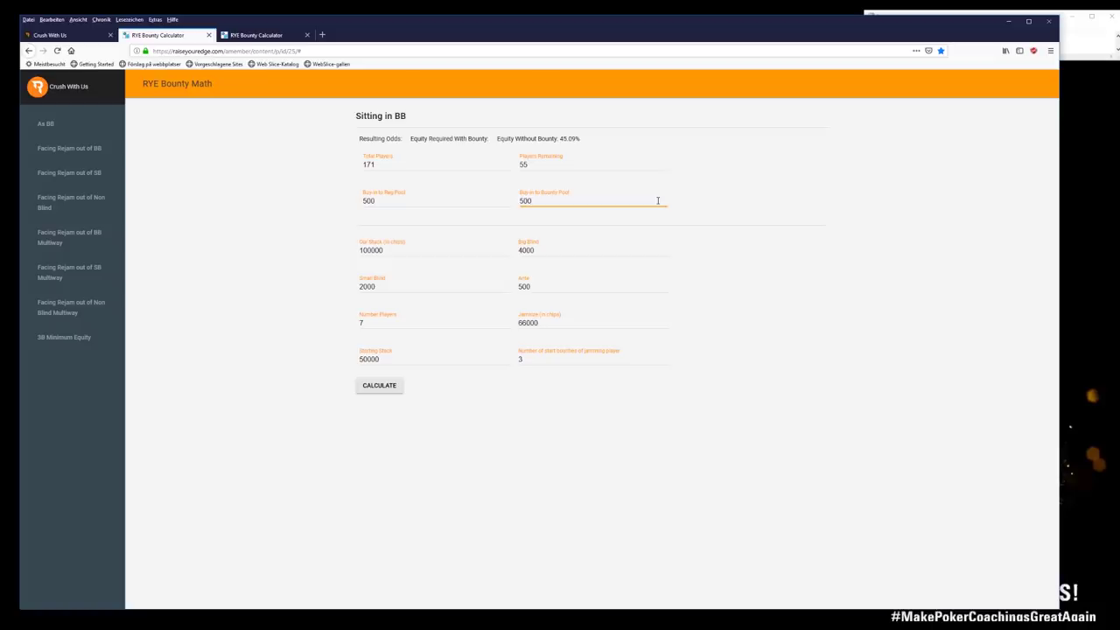
left_click(548, 200)
left_click(519, 200)
- Check the hand entries for our stack, big blind, small blind, ante, number of players and jam size
left_click(393, 250)
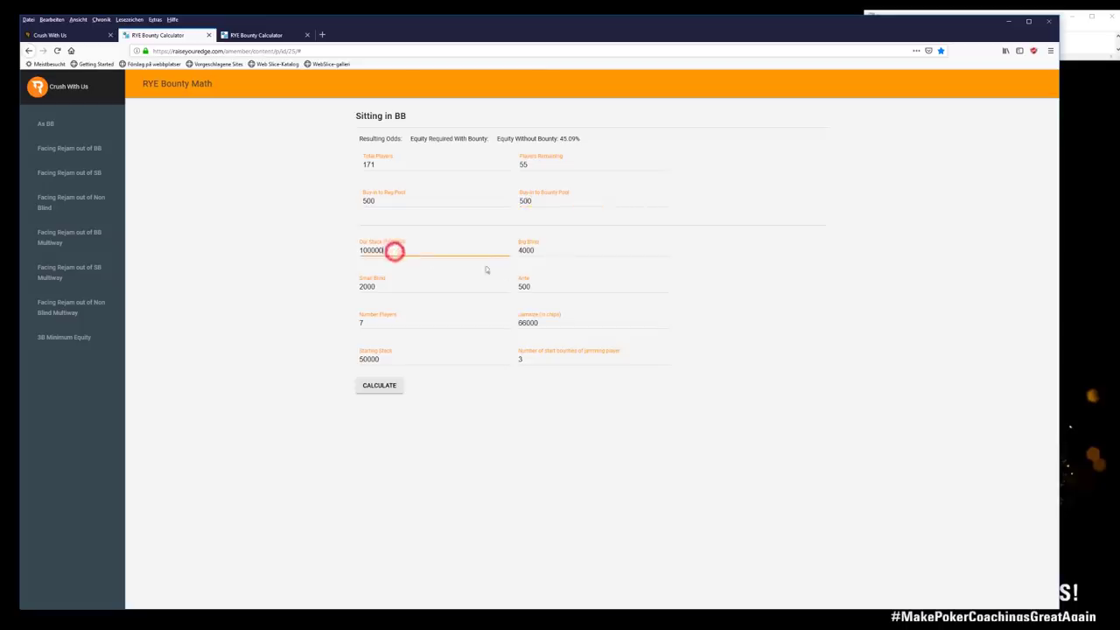
left_click(570, 283)
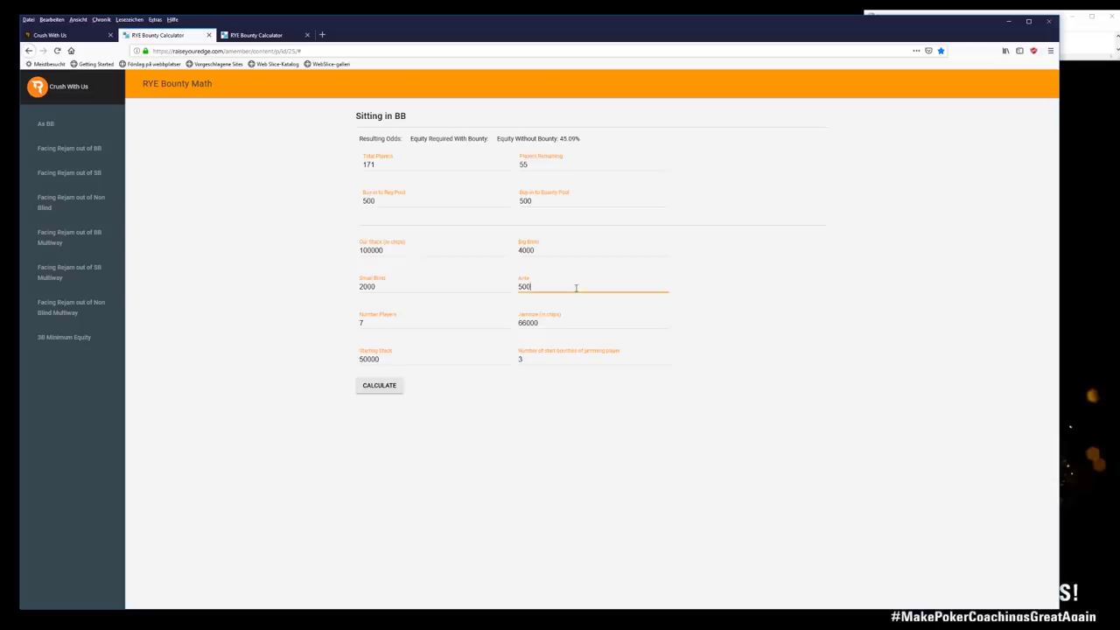
left_click(542, 318)
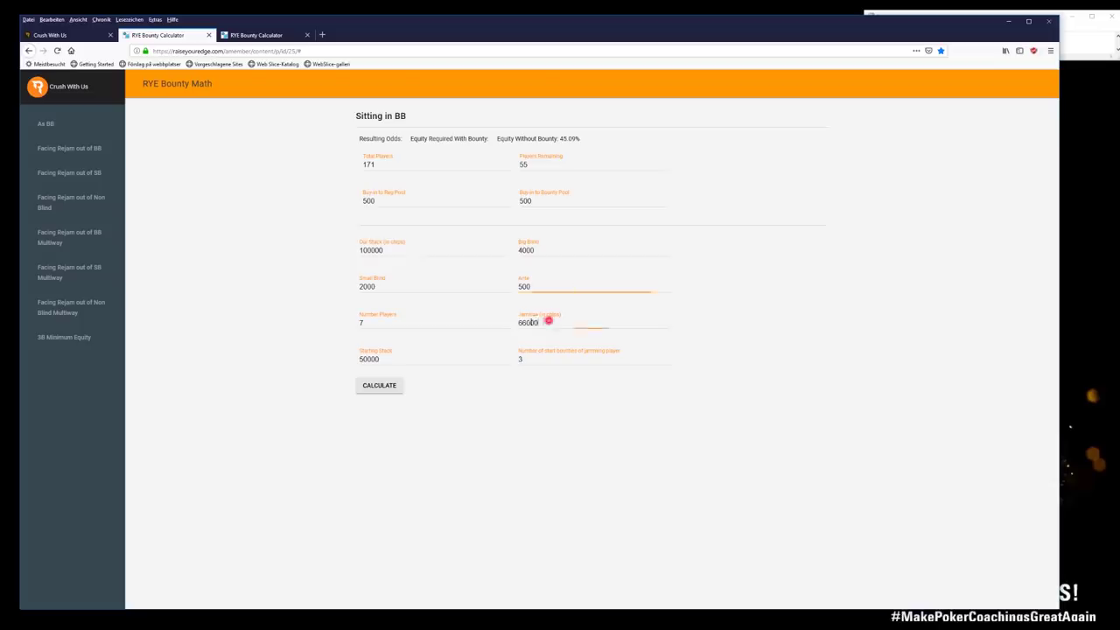
left_click(471, 286)
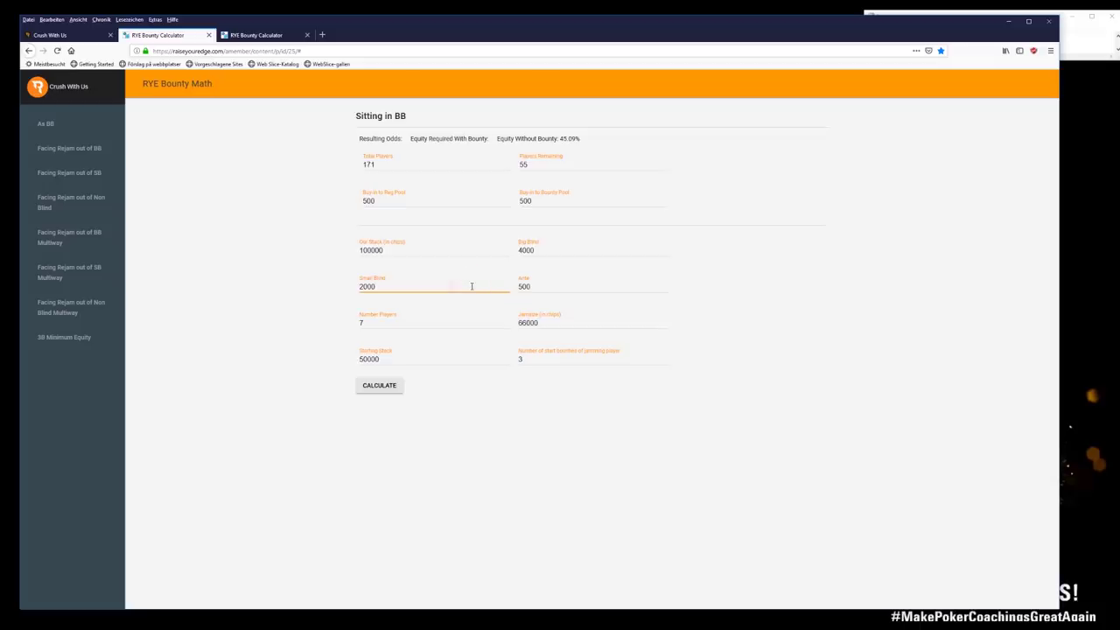
left_click(441, 324)
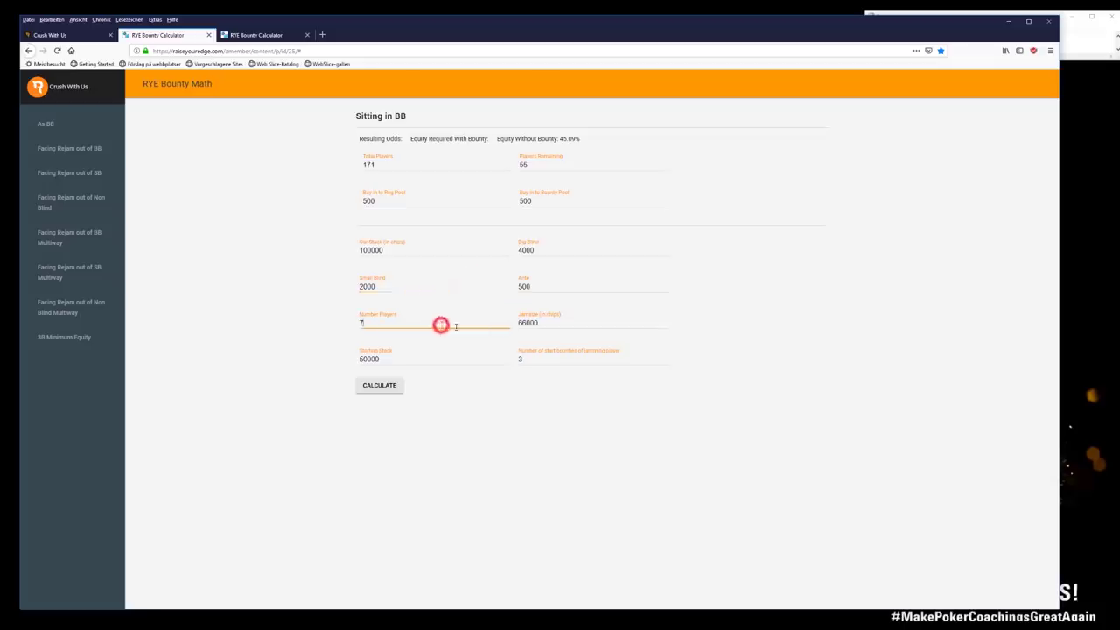
left_click(555, 321)
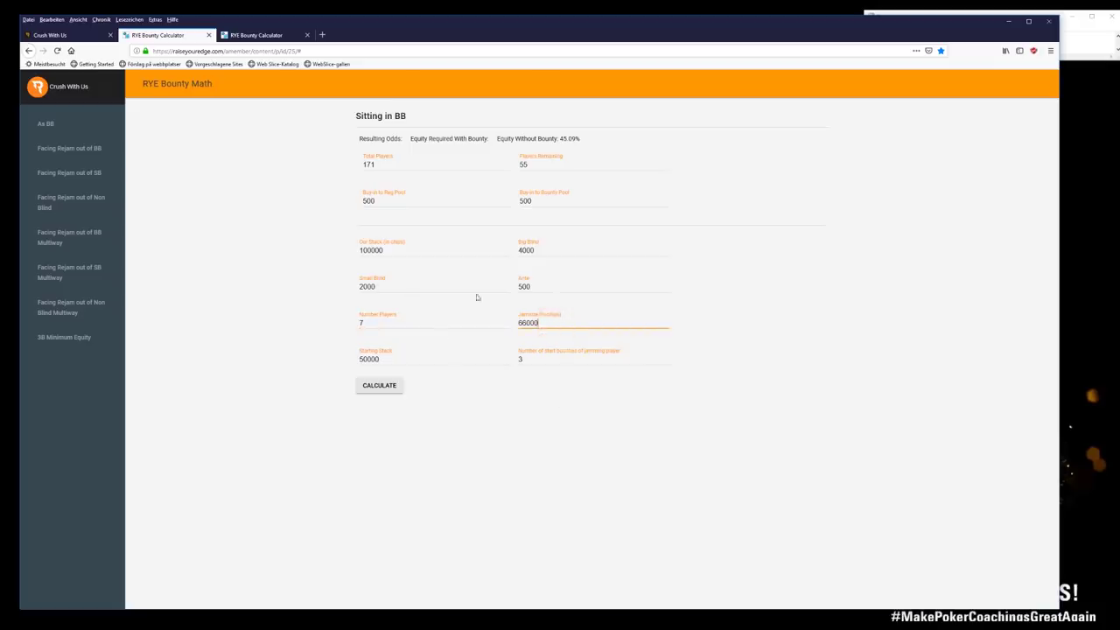
left_click(567, 246)
left_click(507, 246)
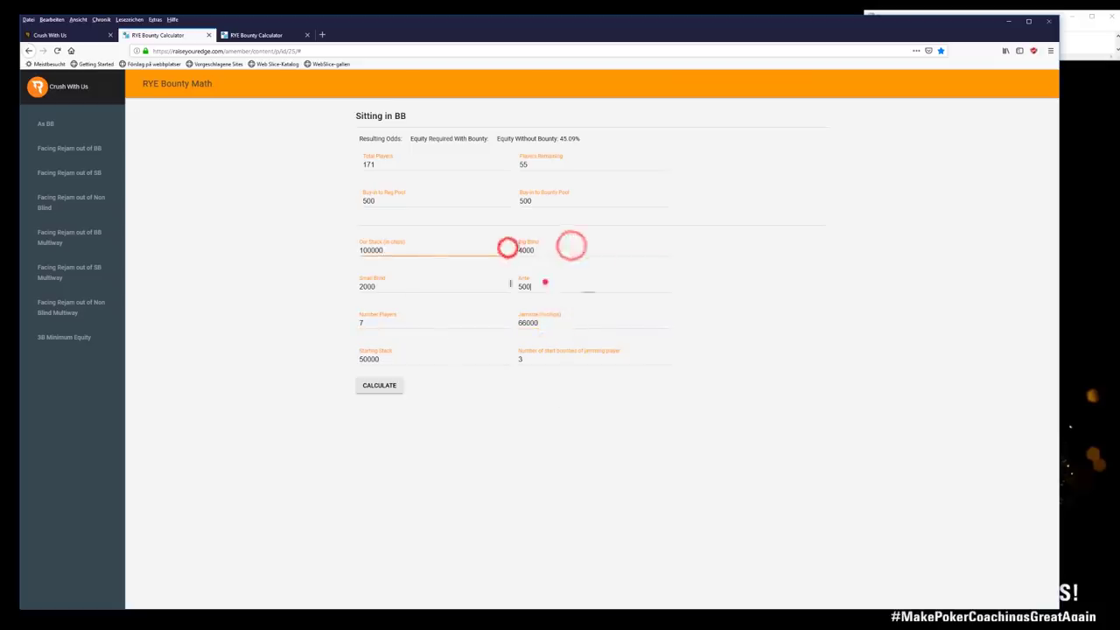
left_click(543, 283)
left_click(374, 322)
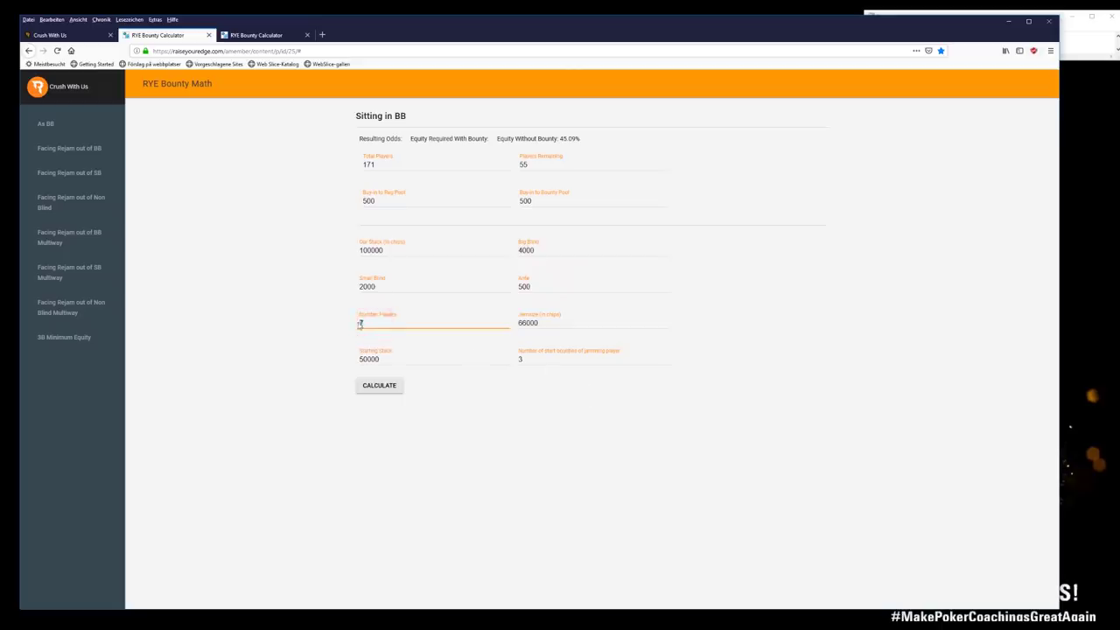
left_click(379, 324)
left_click(354, 325)
- Check the jamming player's number of start bounties and the starting stack
left_click(530, 359)
left_click(554, 360)
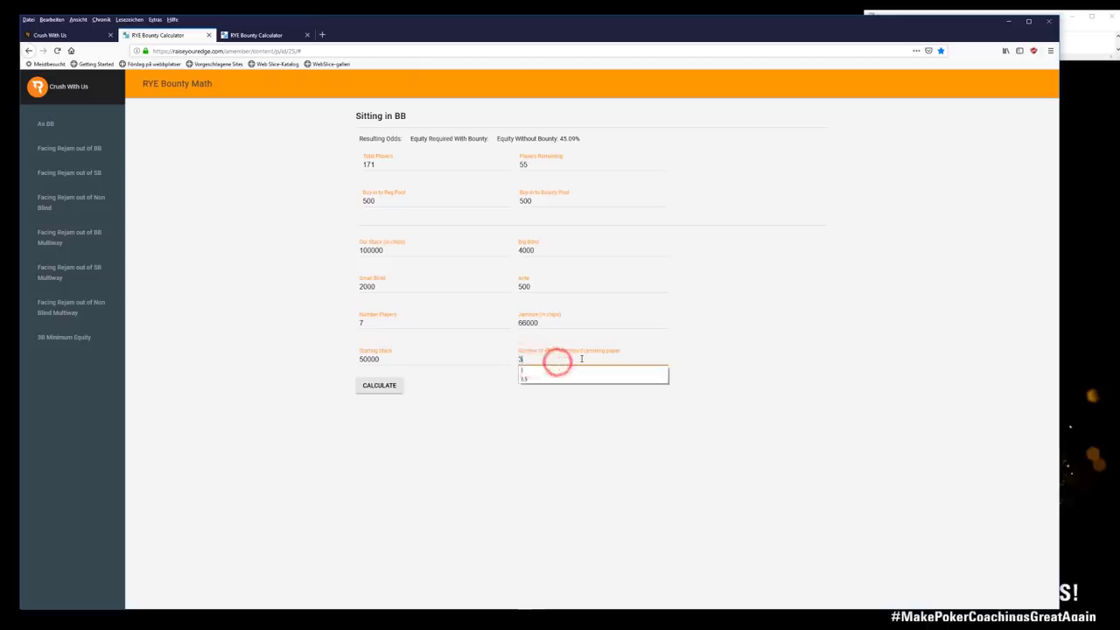
left_click(580, 358)
left_click(371, 357)
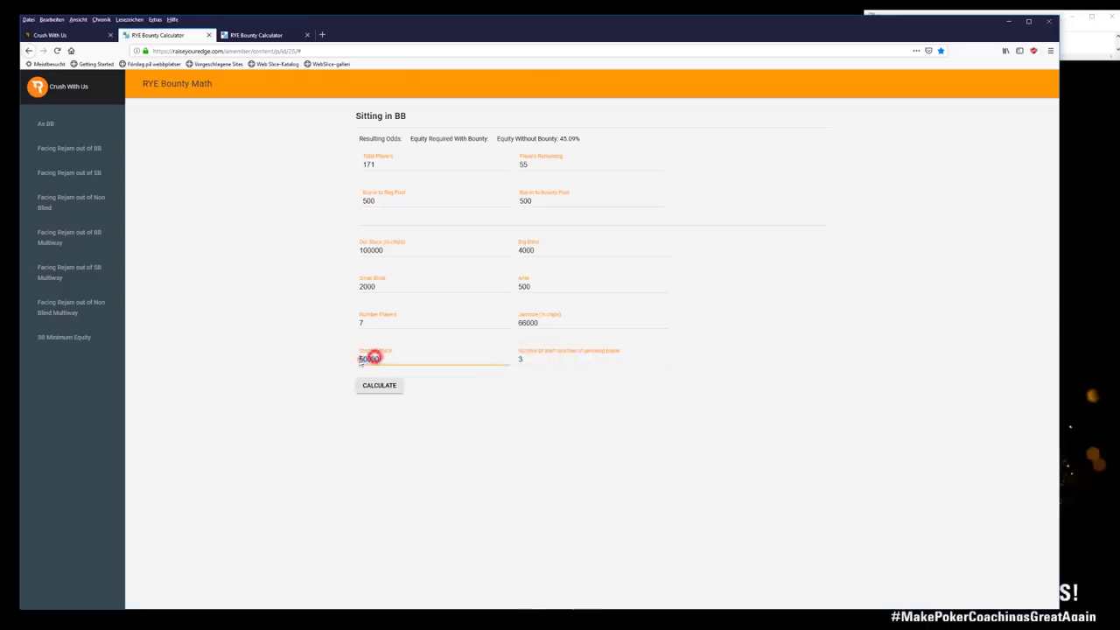
left_click(549, 299)
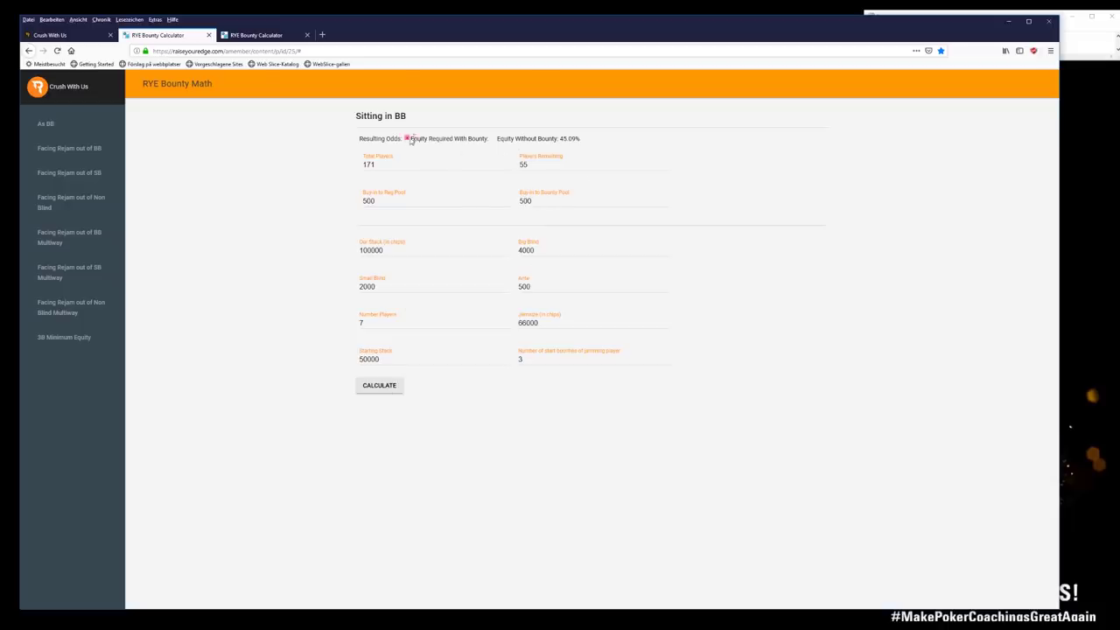
- Calculate the big blind spot and compare the equity required with and without the bounty
left_click(375, 394)
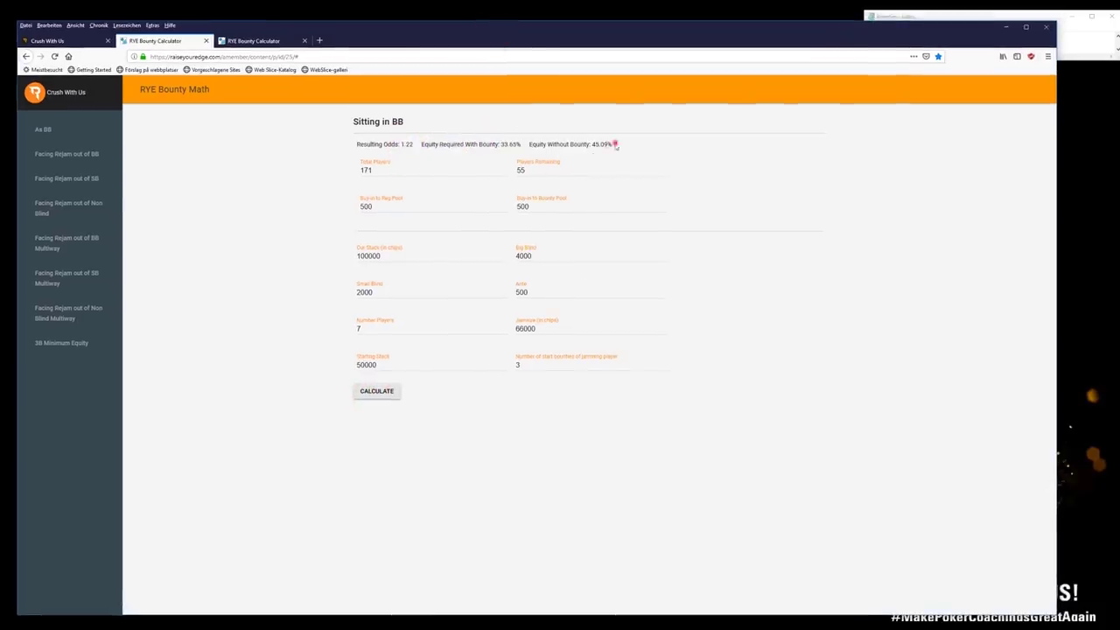
left_click(615, 146)
left_click(507, 145)
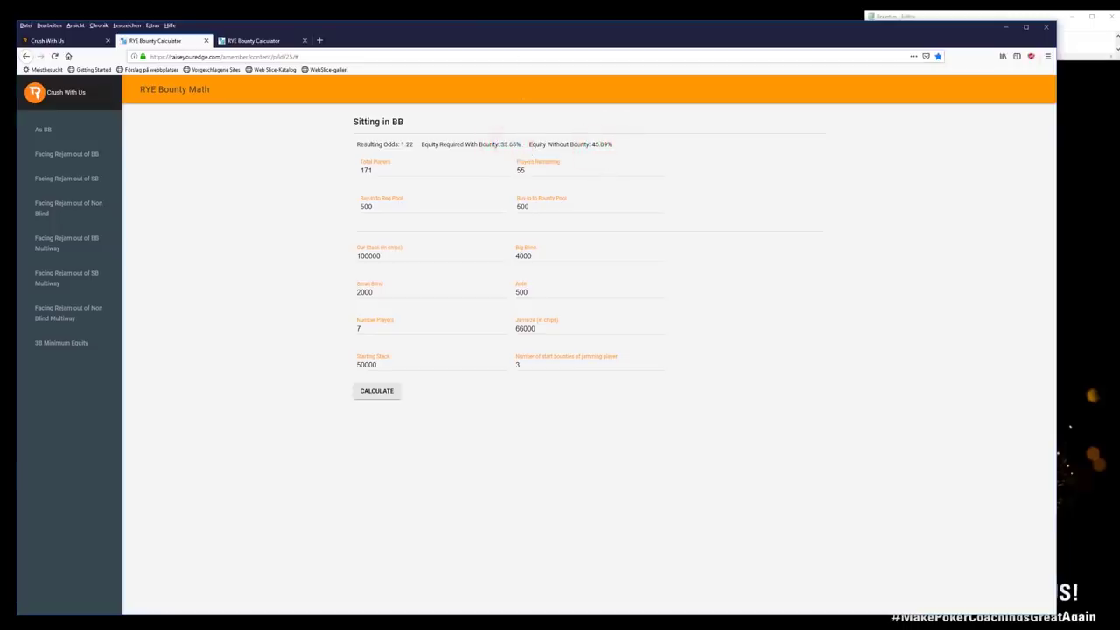
- Switch to the Power-Equilab window that has no board cards and clear all its hand ranges
left_click_drag(520, 41, 530, 40)
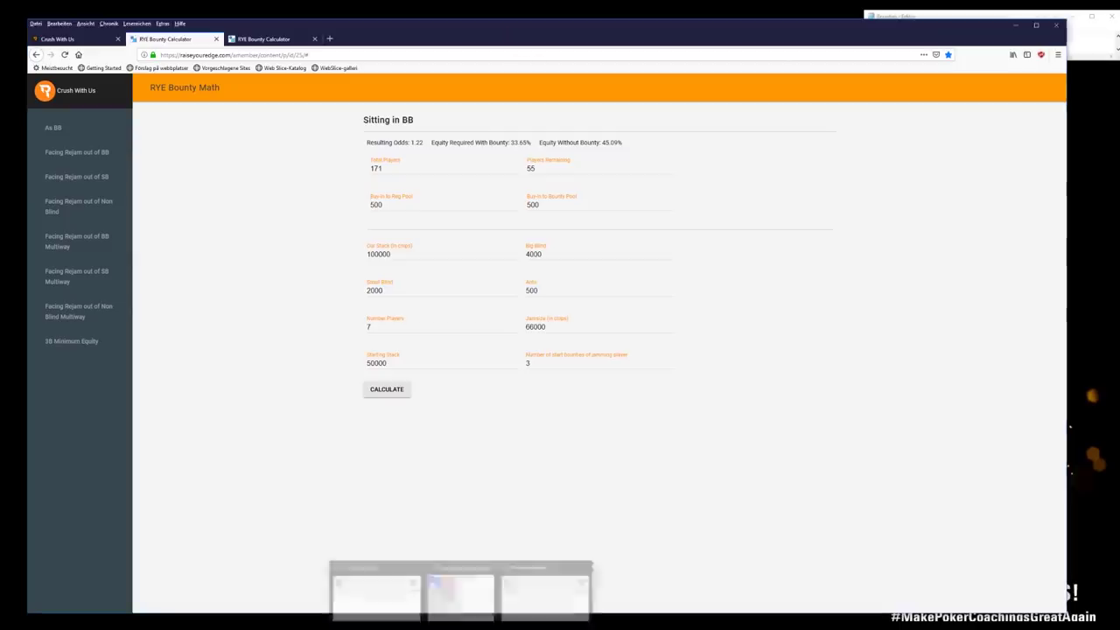
left_click(524, 591)
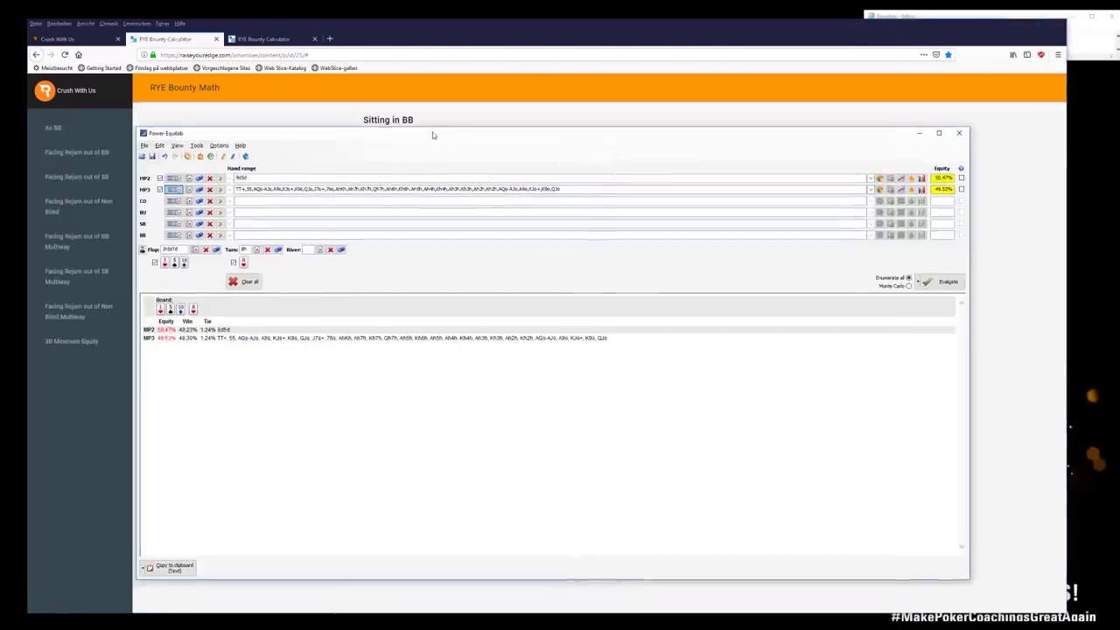
left_click(493, 617)
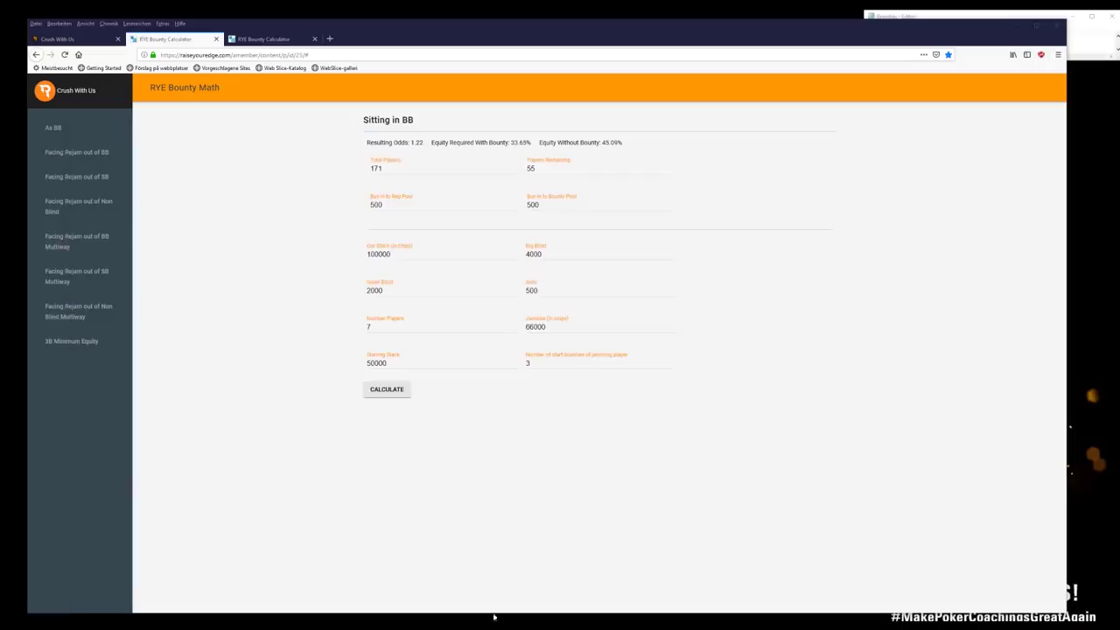
mouse_move(461, 619)
mouse_move(418, 604)
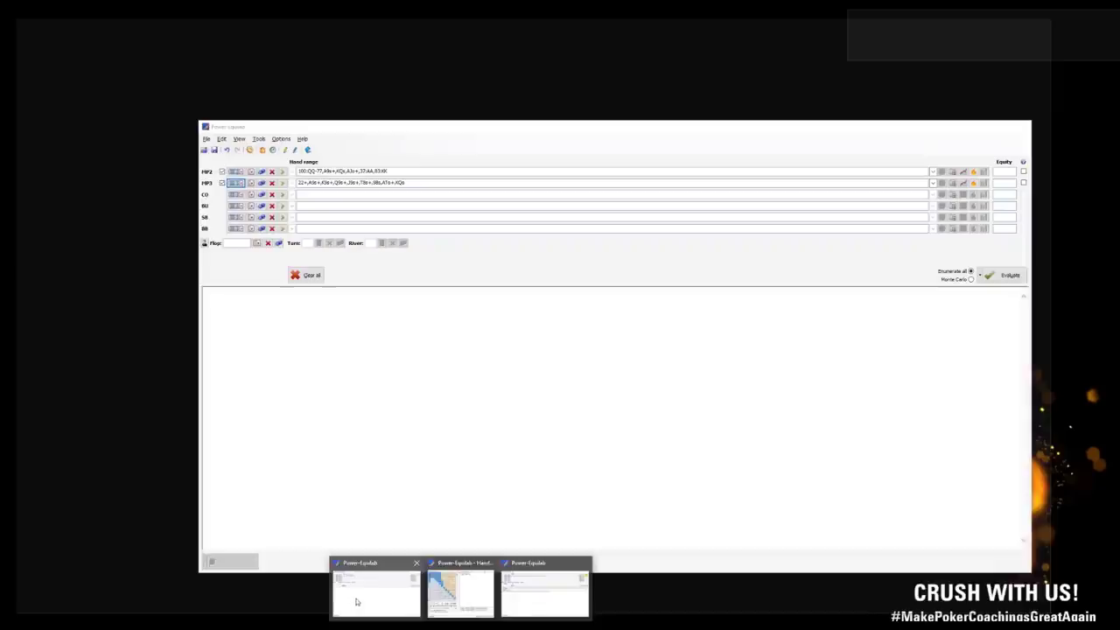
left_click(366, 596)
left_click_drag(383, 129, 385, 117)
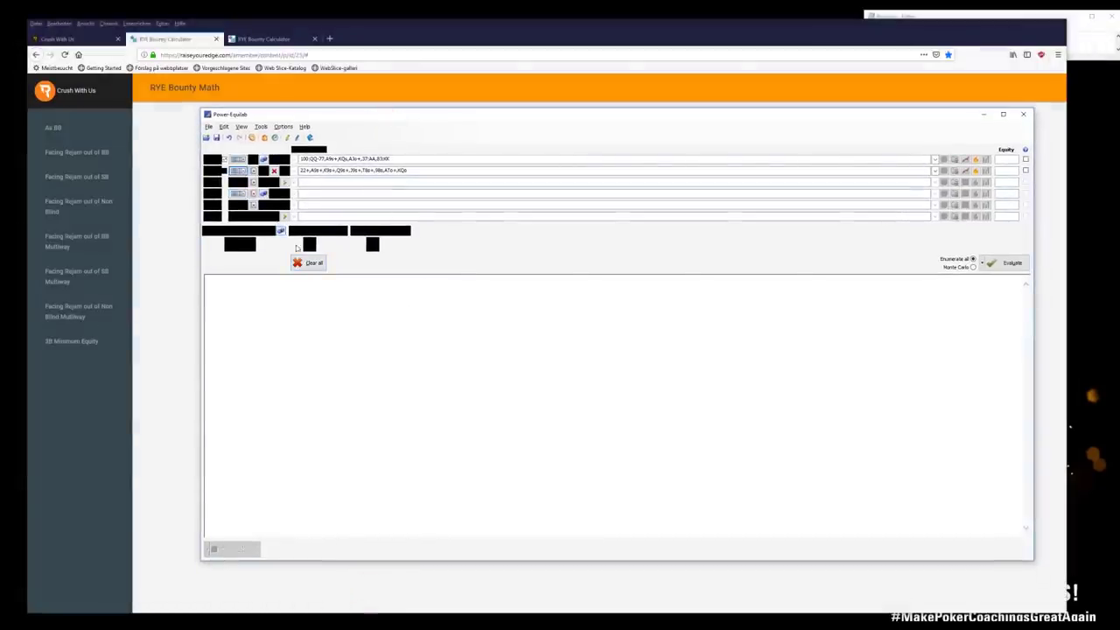
left_click(311, 261)
left_click(273, 114)
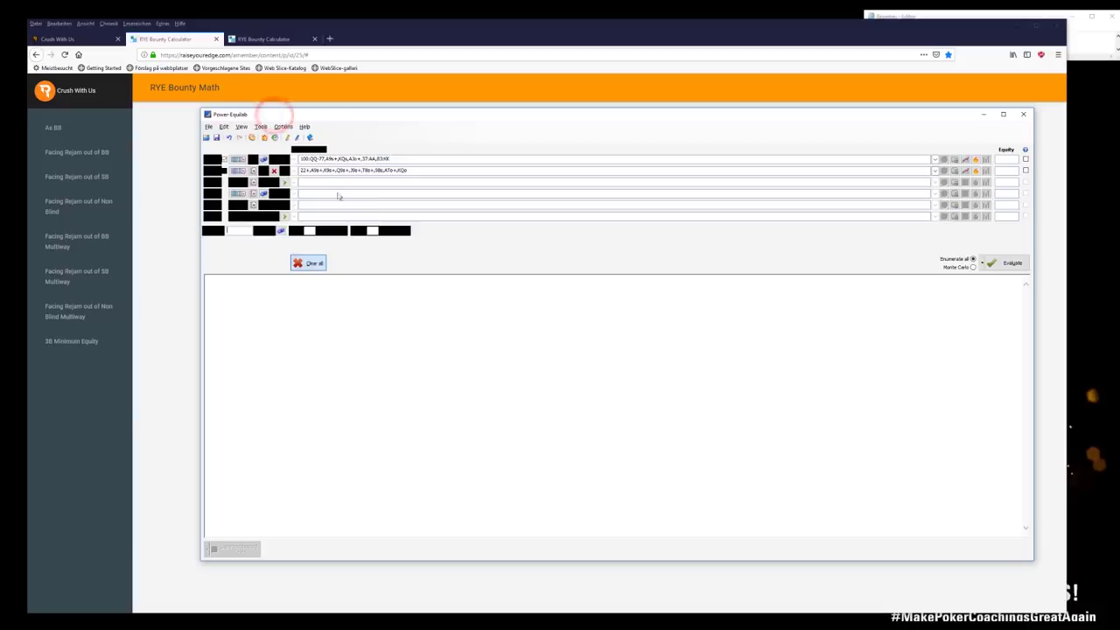
left_click(313, 264)
- Open the hand range selection for MP3 and move the windows so the range grid is unobstructed
left_click(329, 166)
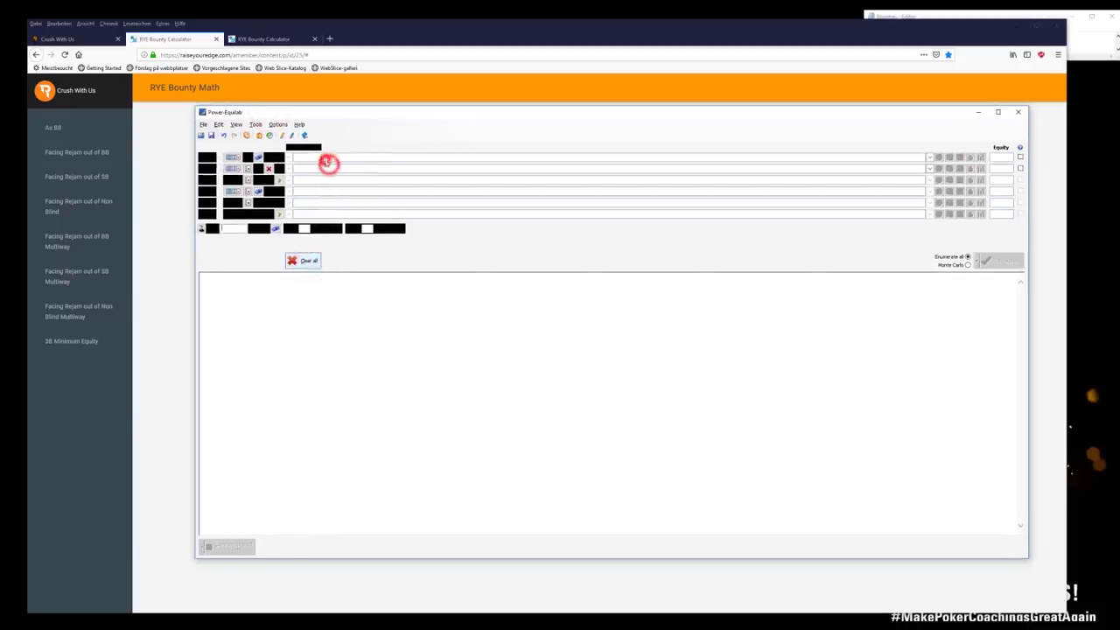
left_click(235, 166)
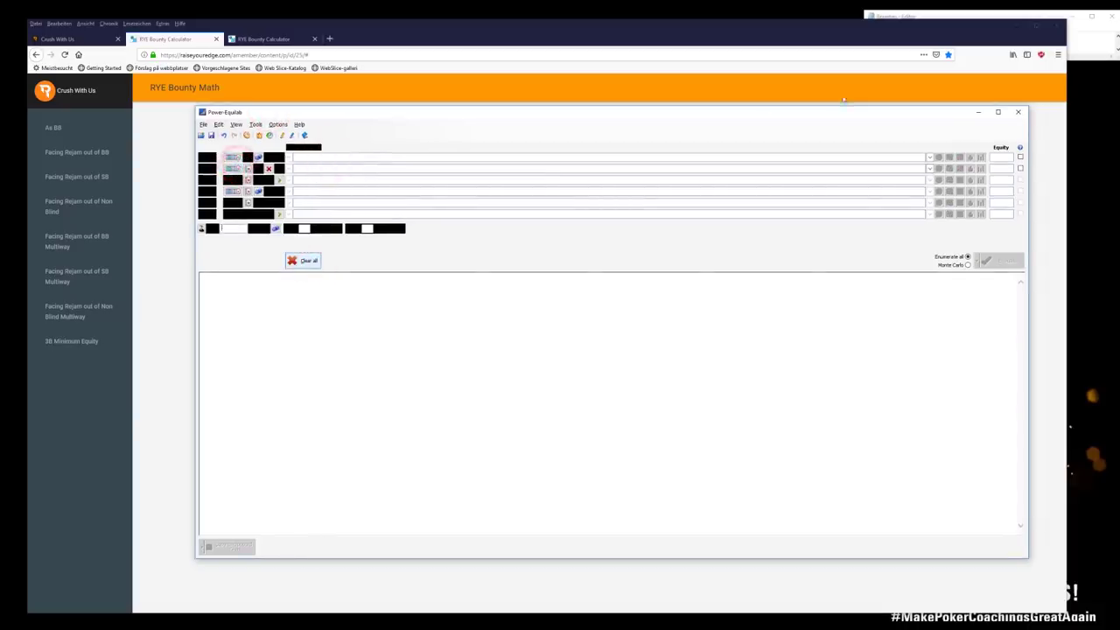
left_click_drag(826, 109, 809, 123)
left_click_drag(809, 184, 809, 228)
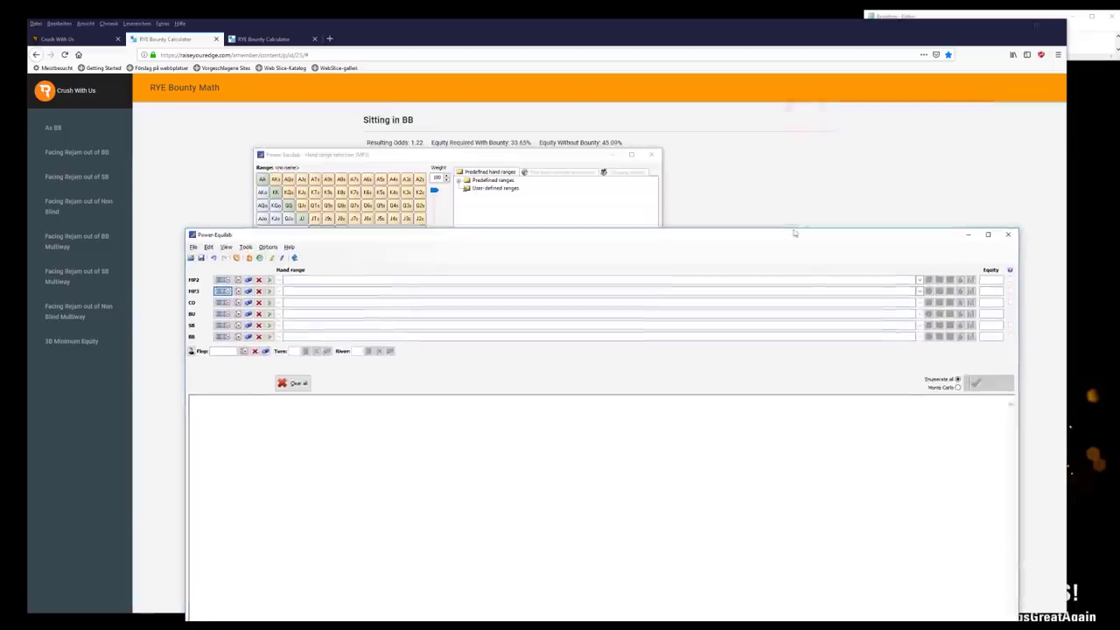
left_click(499, 150)
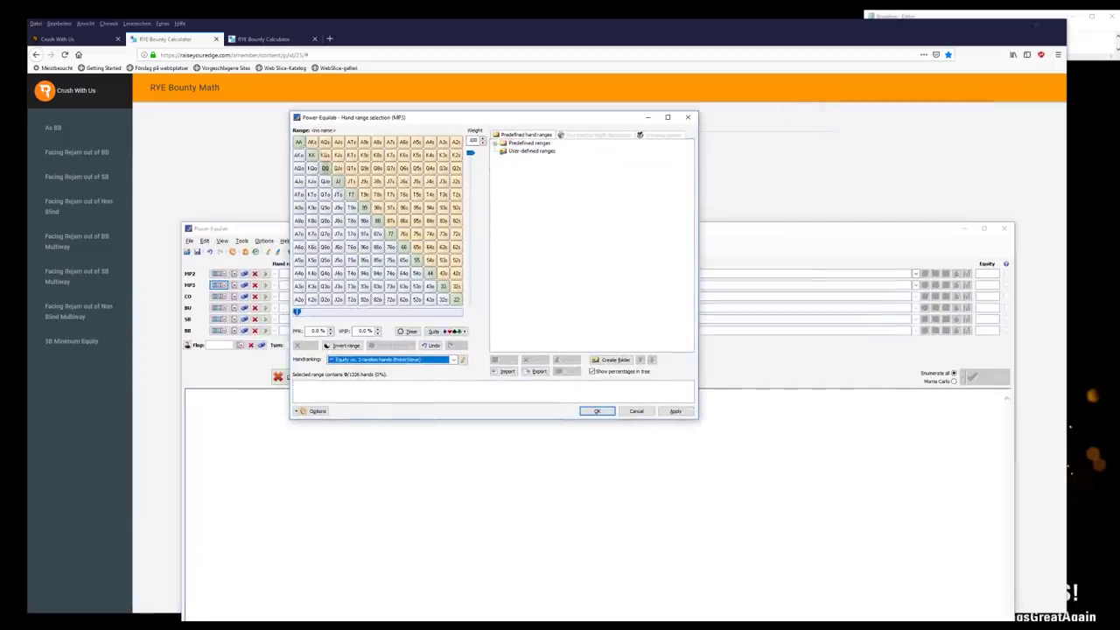
- Select the suited aces from AJs down to A2s in the MP3 range grid
left_click_drag(456, 142, 343, 142)
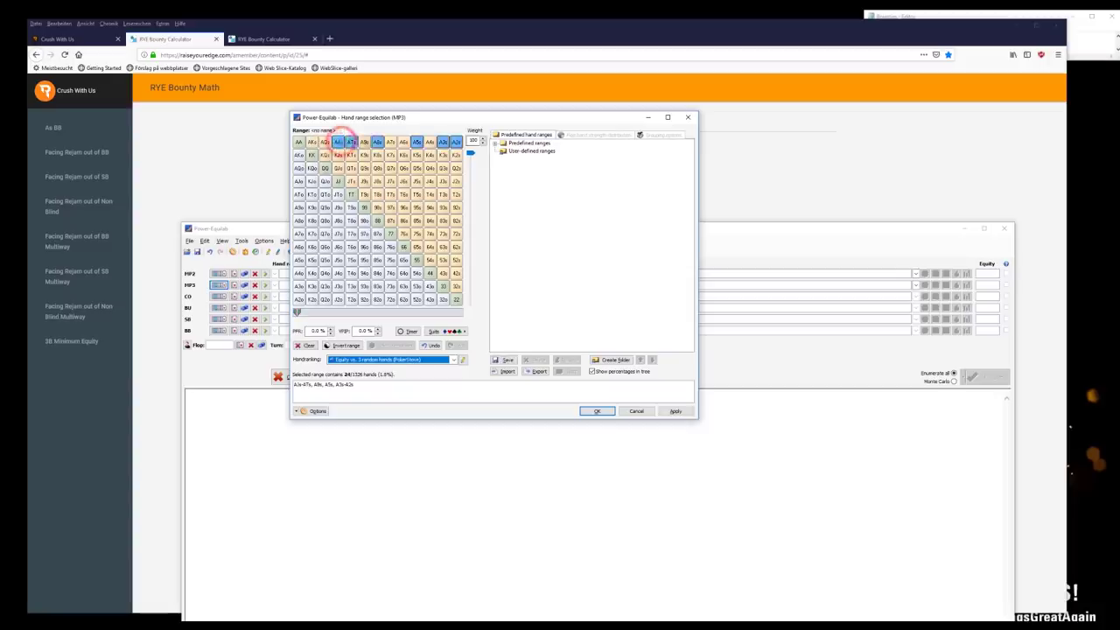
left_click(355, 141)
left_click(419, 142)
left_click_drag(419, 142, 341, 142)
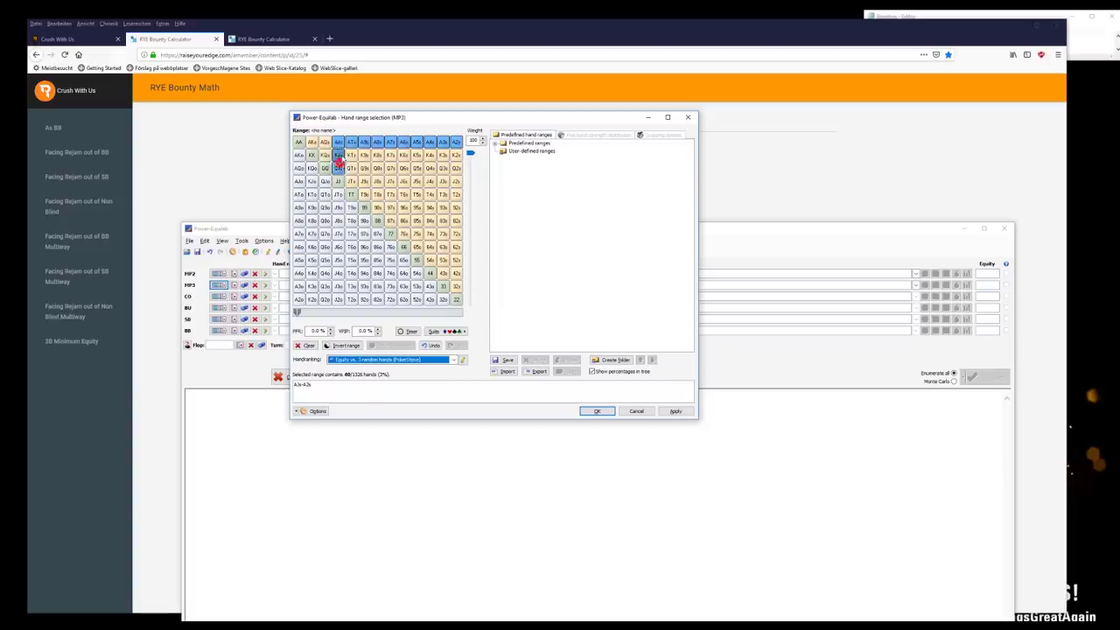
- Add KTs, K9s, Q9s+, J9s+ and T9s to the MP3 range, leaving KJs out
left_click(338, 168)
mouse_move(350, 156)
left_mouse_down()
mouse_move(363, 156)
mouse_move(363, 181)
left_mouse_up()
left_click(351, 168)
left_click(364, 168)
left_click(364, 195)
left_click(338, 155)
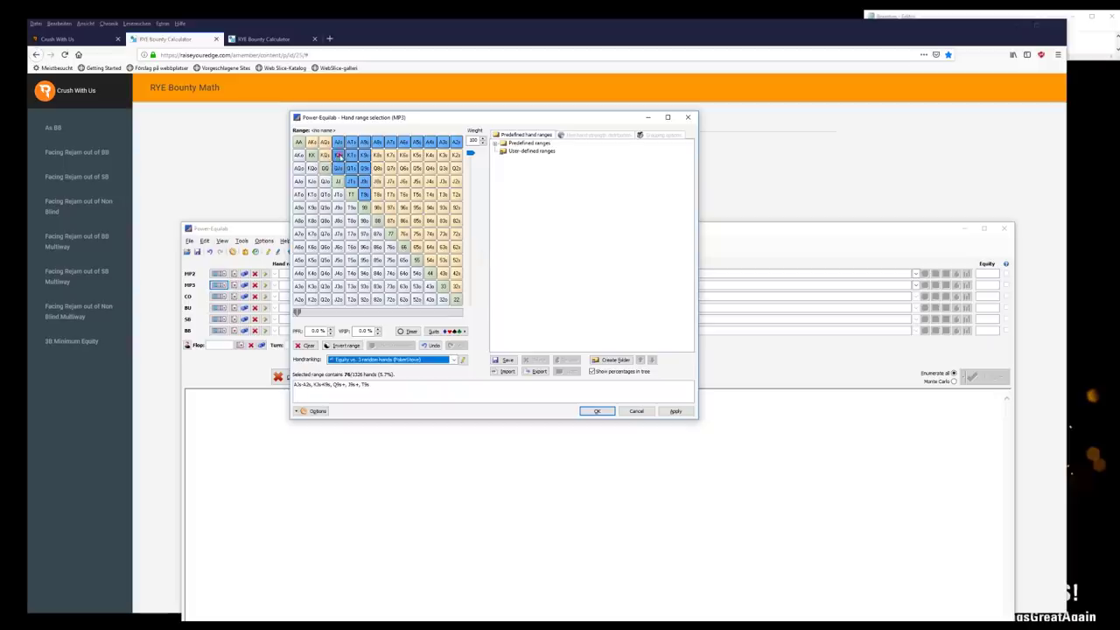
left_click(338, 155)
left_click(299, 181)
left_click(311, 194)
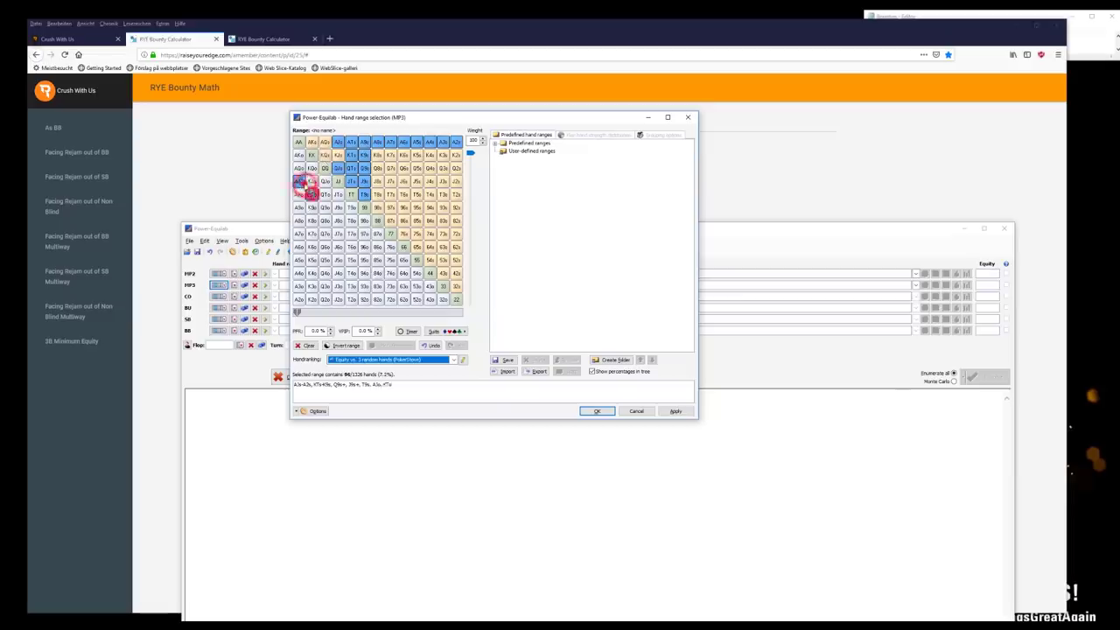
left_click(312, 194)
left_click(299, 181)
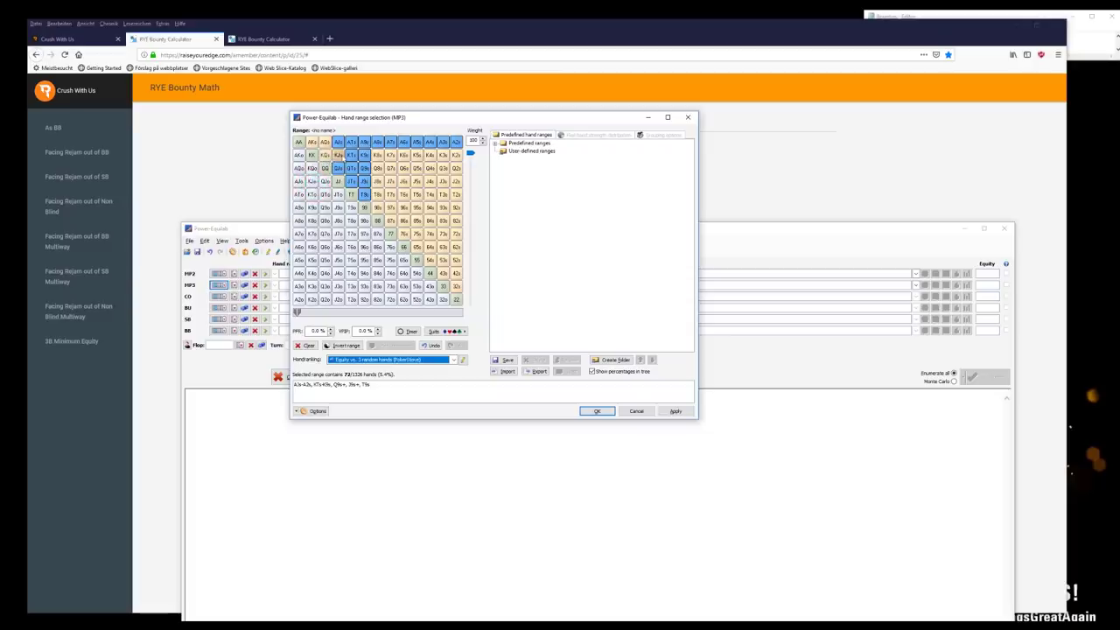
left_click_drag(352, 122, 358, 138)
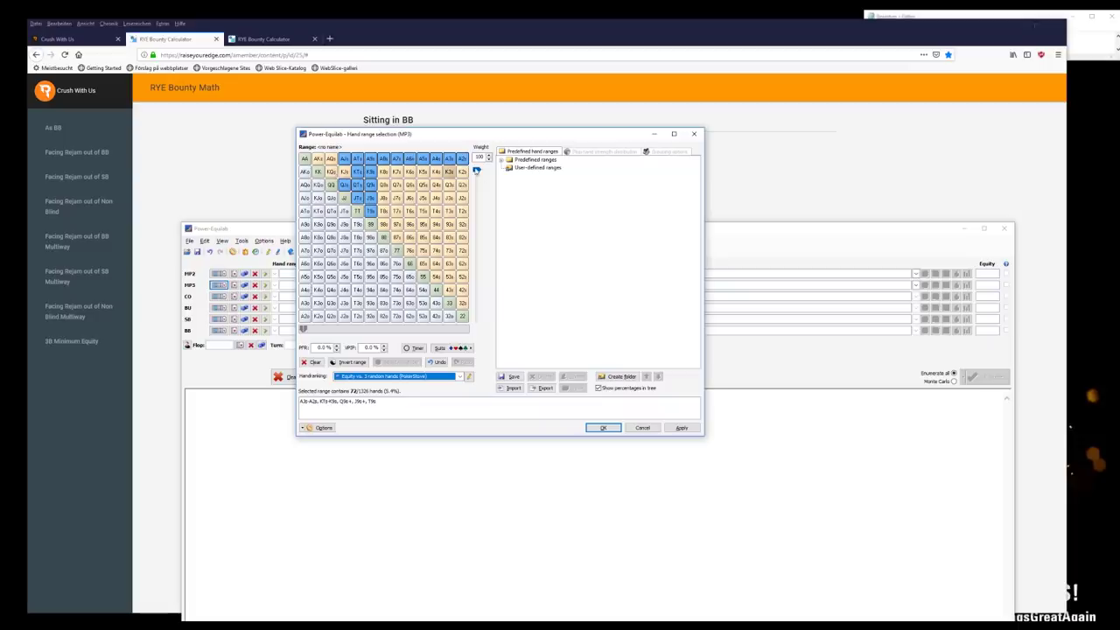
- Add KJs and KQs at 49% weight, plus K8s-K2s, Q8s, J8s, T8s and 98s at full weight, to the MP3 range
mouse_move(477, 167)
left_mouse_down()
mouse_move(481, 248)
mouse_move(476, 168)
left_mouse_up()
left_click(331, 171)
left_click(345, 171)
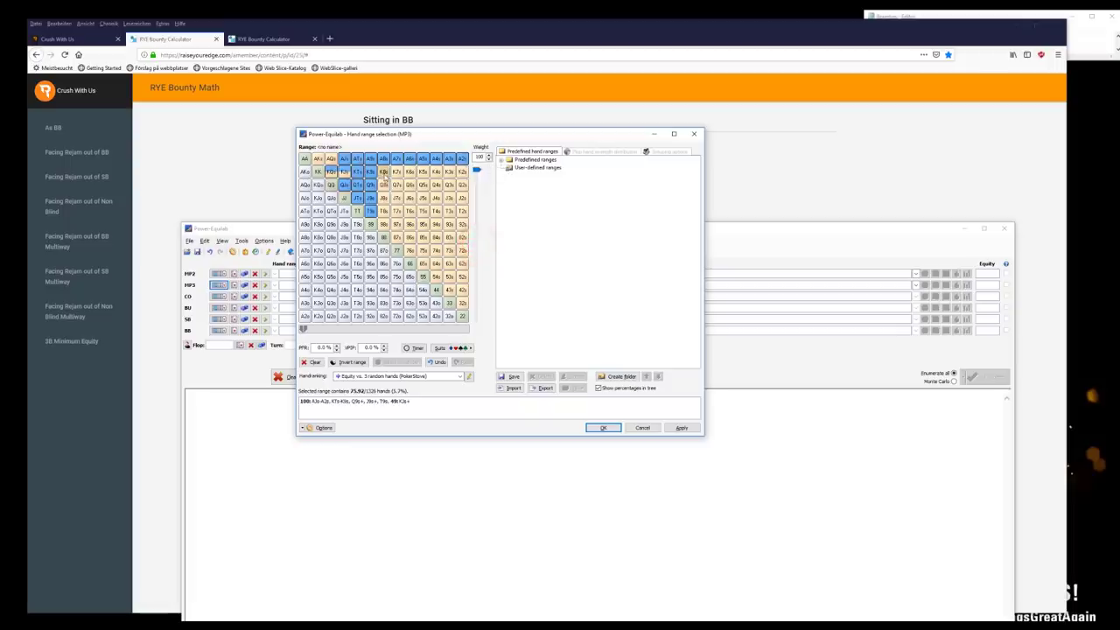
left_click_drag(384, 171, 383, 224)
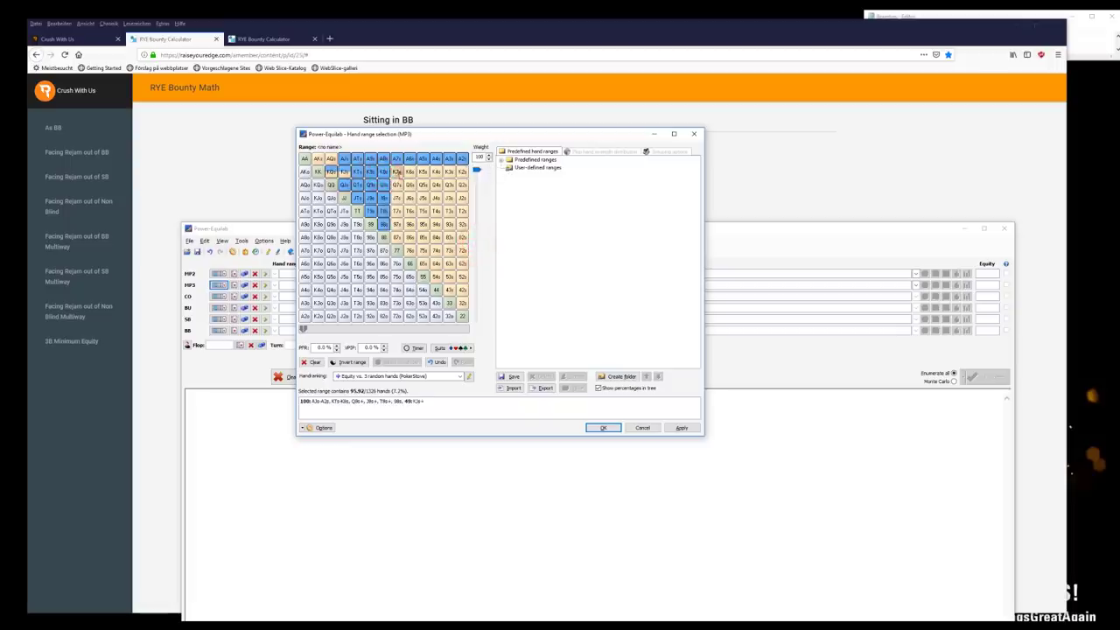
left_click_drag(396, 172, 462, 171)
- Add AQo-A2o, KJo-K9o, Q9o+, JTo, Q7s and the pairs 88-22, and accept the MP3 range
mouse_move(305, 276)
left_mouse_down()
mouse_move(304, 312)
mouse_move(303, 190)
mouse_move(319, 238)
mouse_move(331, 211)
left_mouse_up()
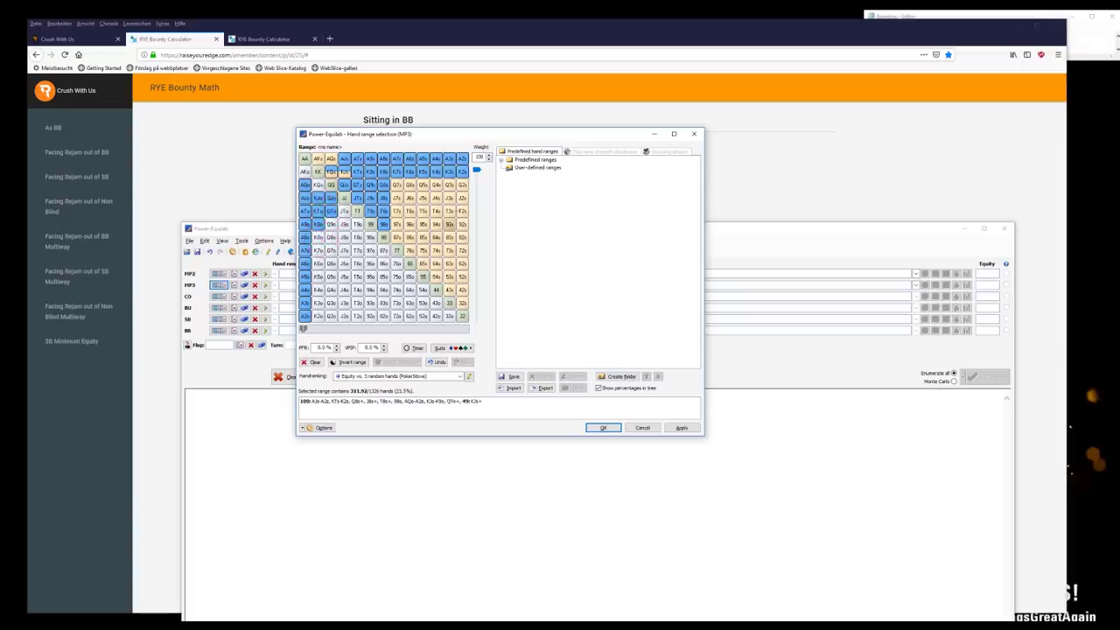
left_click_drag(407, 185, 397, 231)
left_click_drag(343, 211, 331, 225)
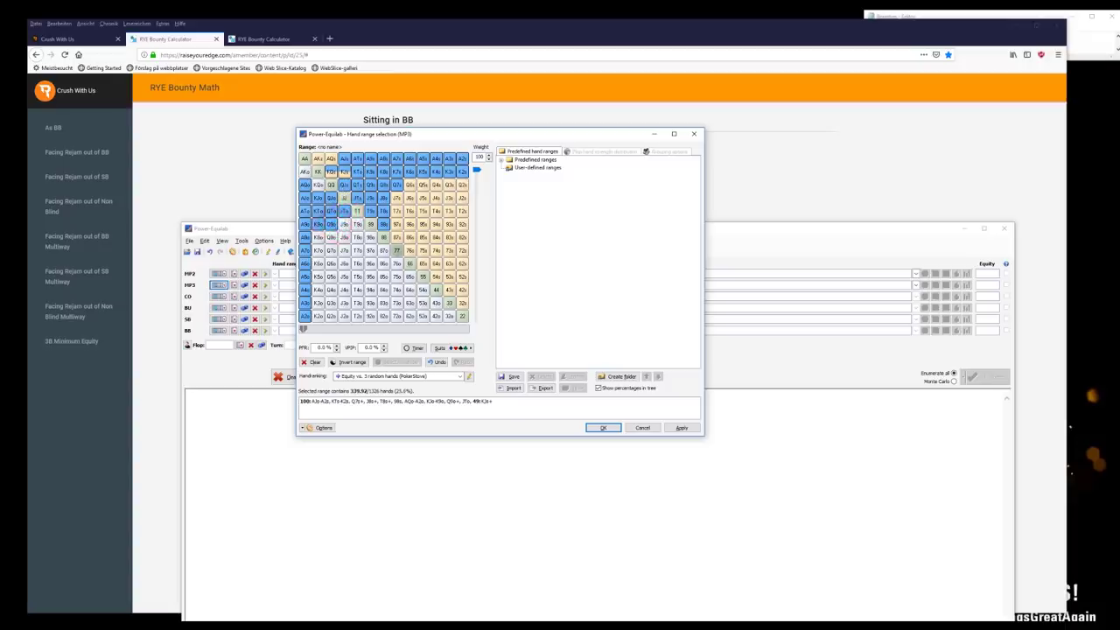
mouse_move(449, 303)
left_mouse_down()
mouse_move(457, 312)
mouse_move(382, 237)
left_mouse_up()
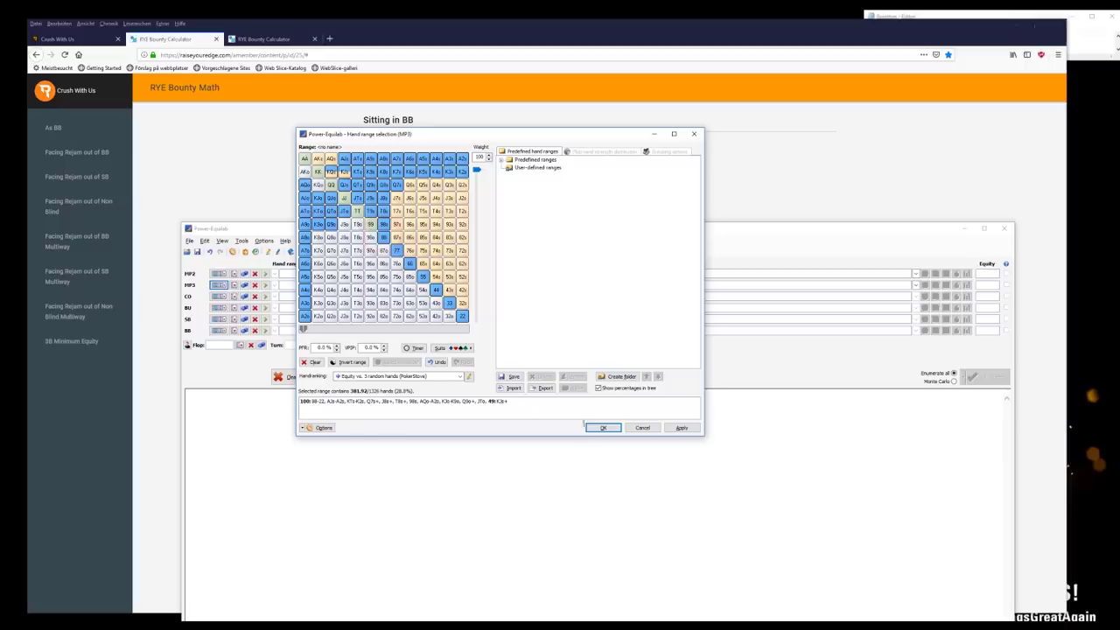
left_click(602, 426)
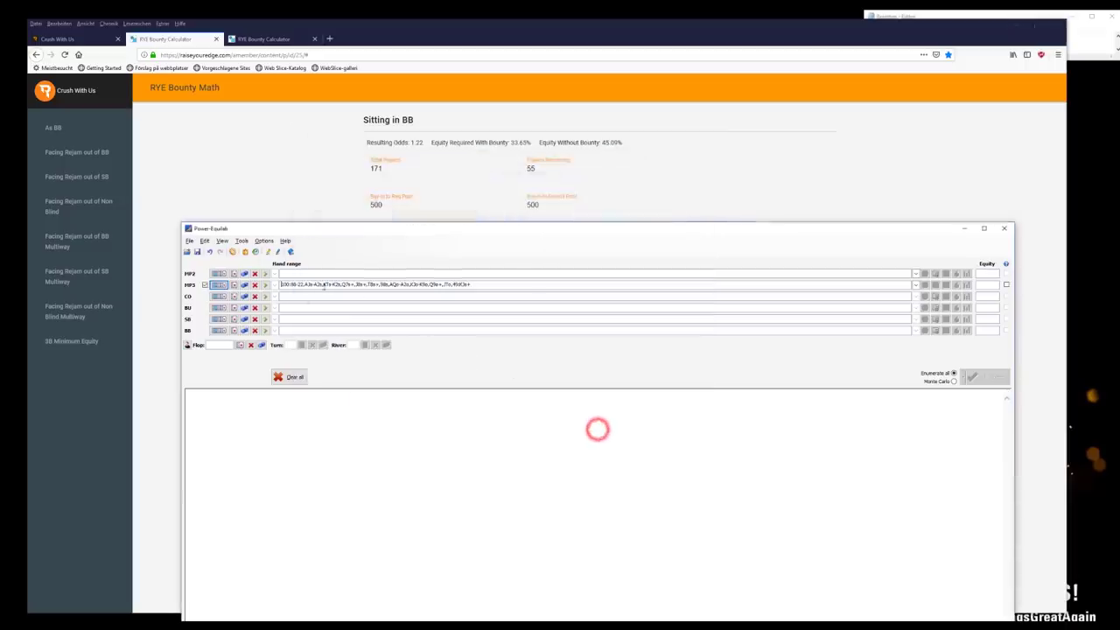
- Calculate MP2's hand range against MP3 for equities from 34% to 100% and transfer it to the main window
left_click(934, 274)
left_click_drag(398, 166, 444, 177)
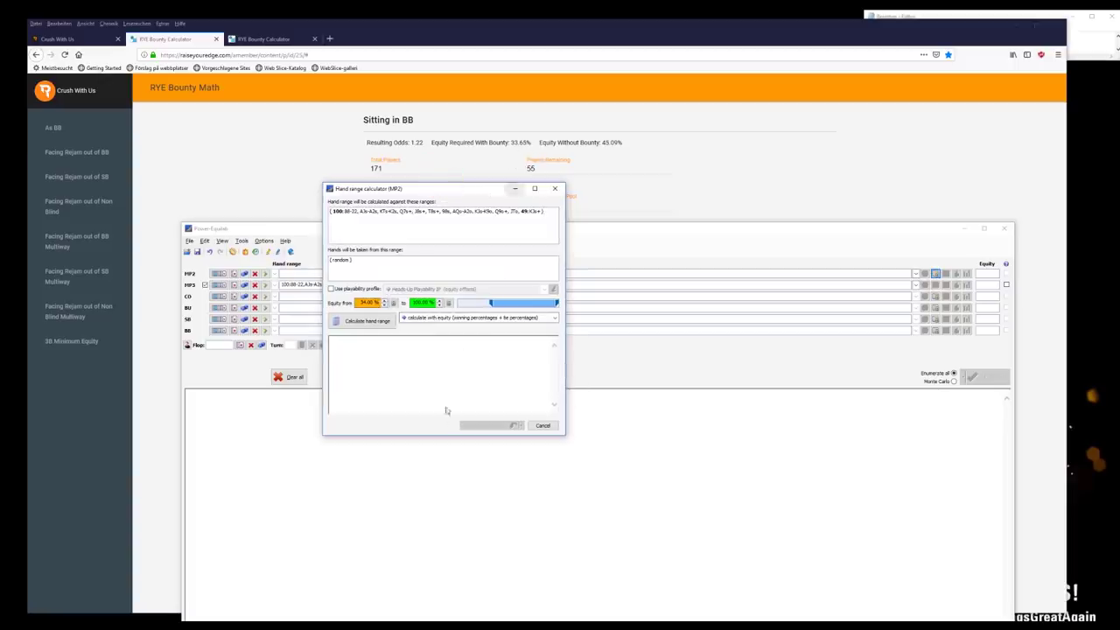
left_click(382, 323)
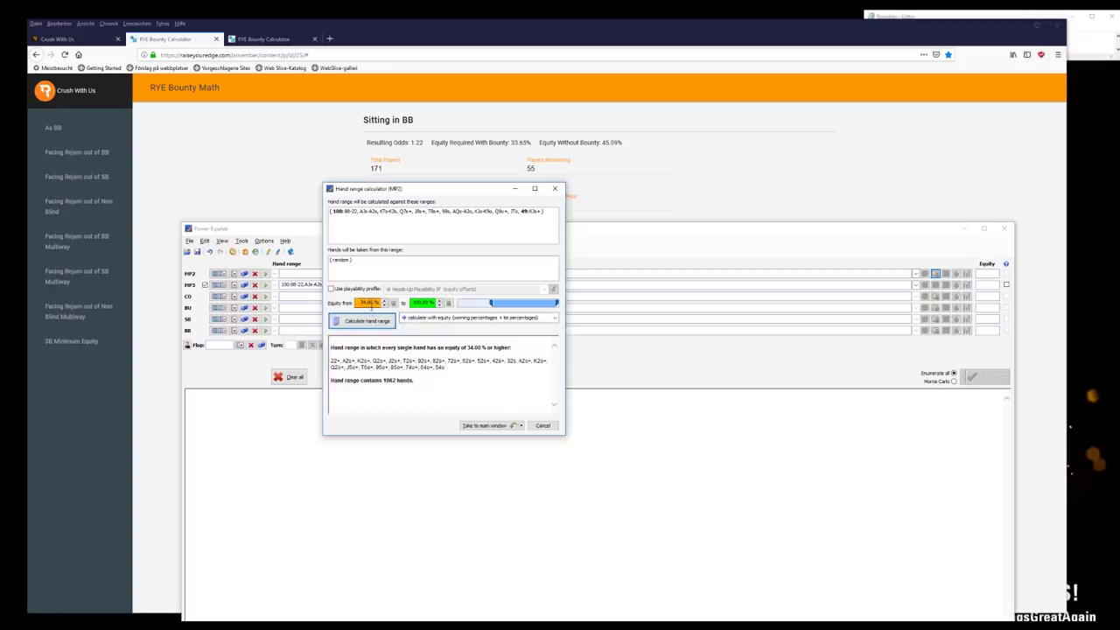
left_click(484, 425)
- Review the calculated MP2 range in its hand grid beside the required equity, and close the grid
left_click(223, 270)
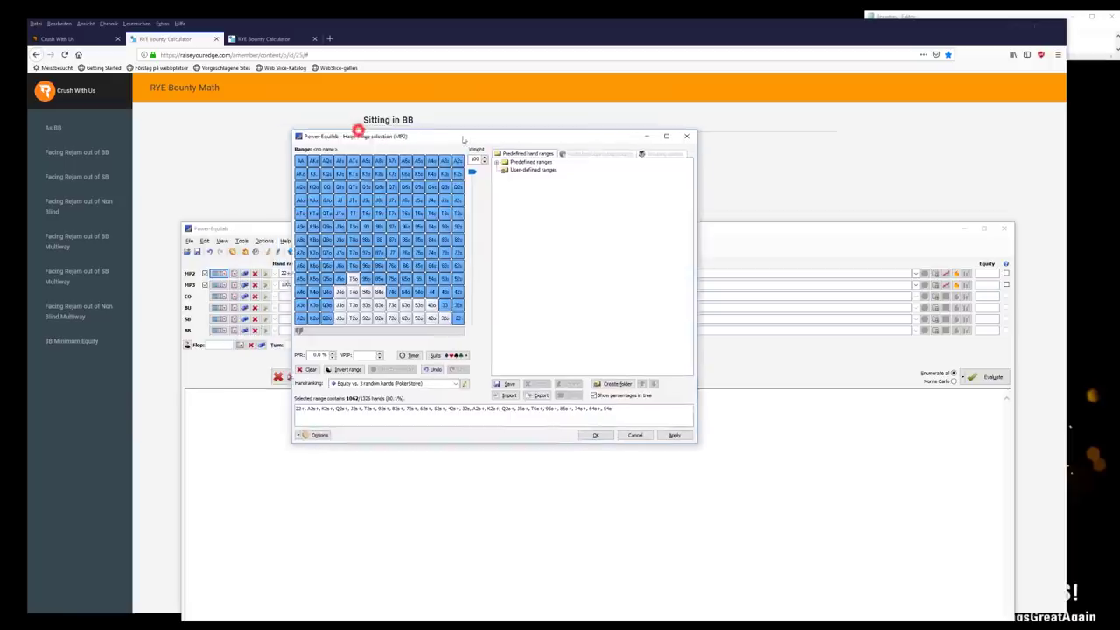
left_click(359, 130)
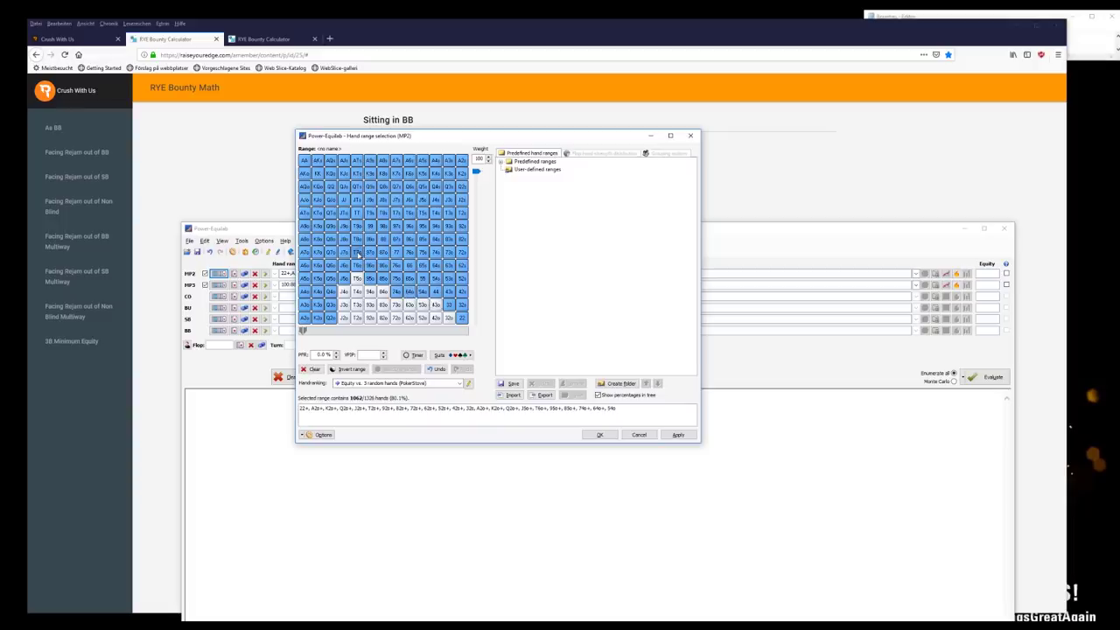
left_click_drag(418, 132, 412, 175)
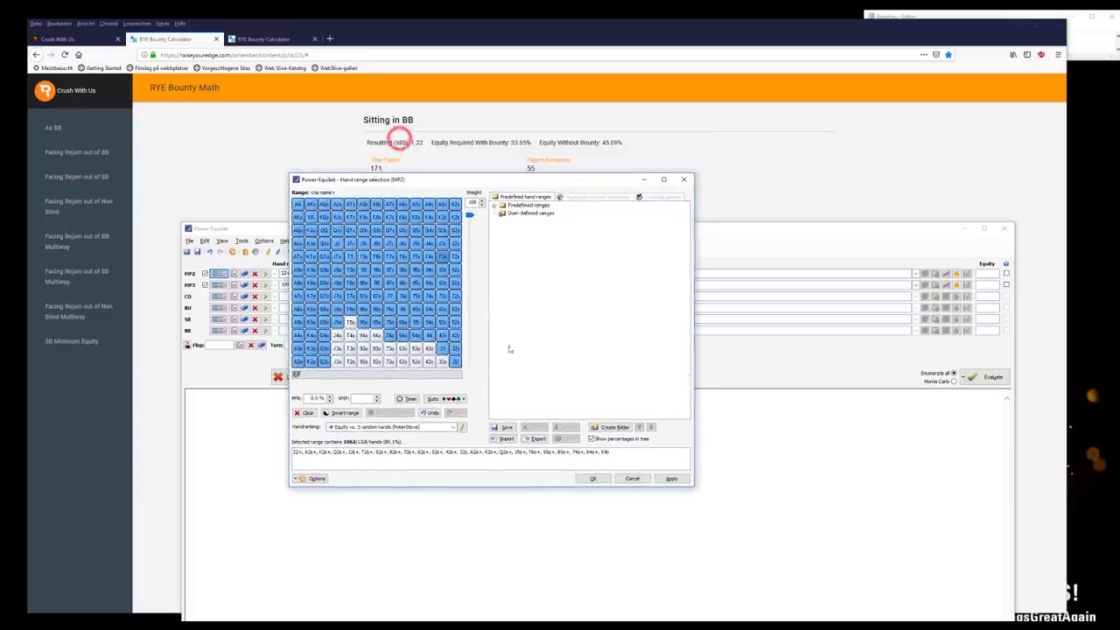
left_click(591, 477)
- Bring the Power-Equilab window fully into view and compare the MP2 calling range with the MP3 jamming range
triple_click(589, 273)
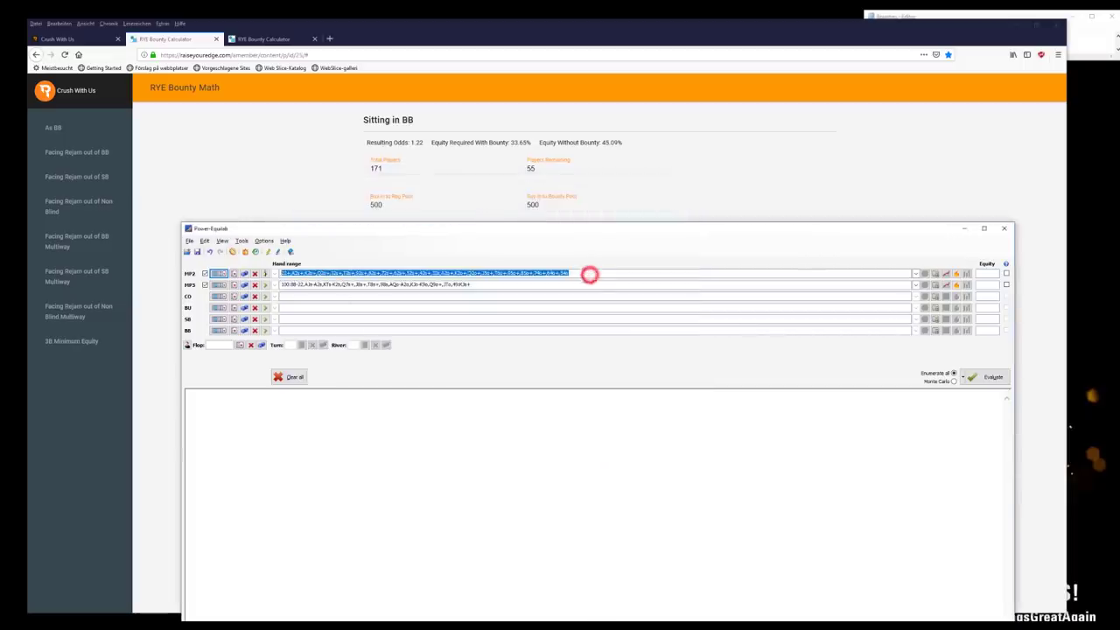
left_click_drag(371, 229, 394, 99)
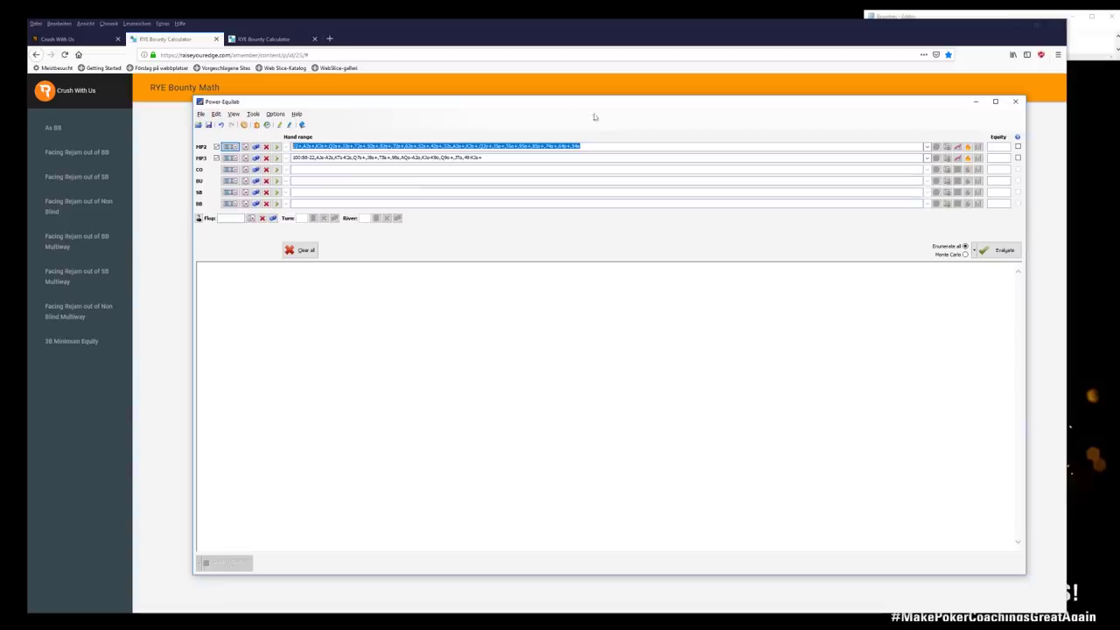
mouse_move(515, 104)
left_mouse_down()
mouse_move(497, 120)
mouse_move(520, 119)
left_mouse_up()
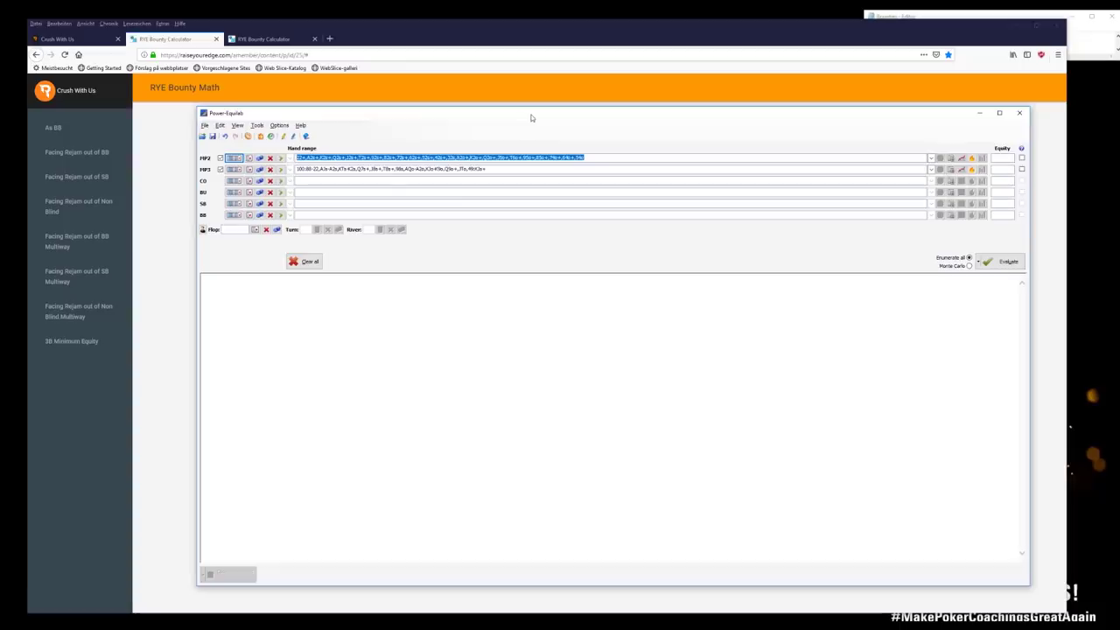
left_click_drag(530, 117, 537, 117)
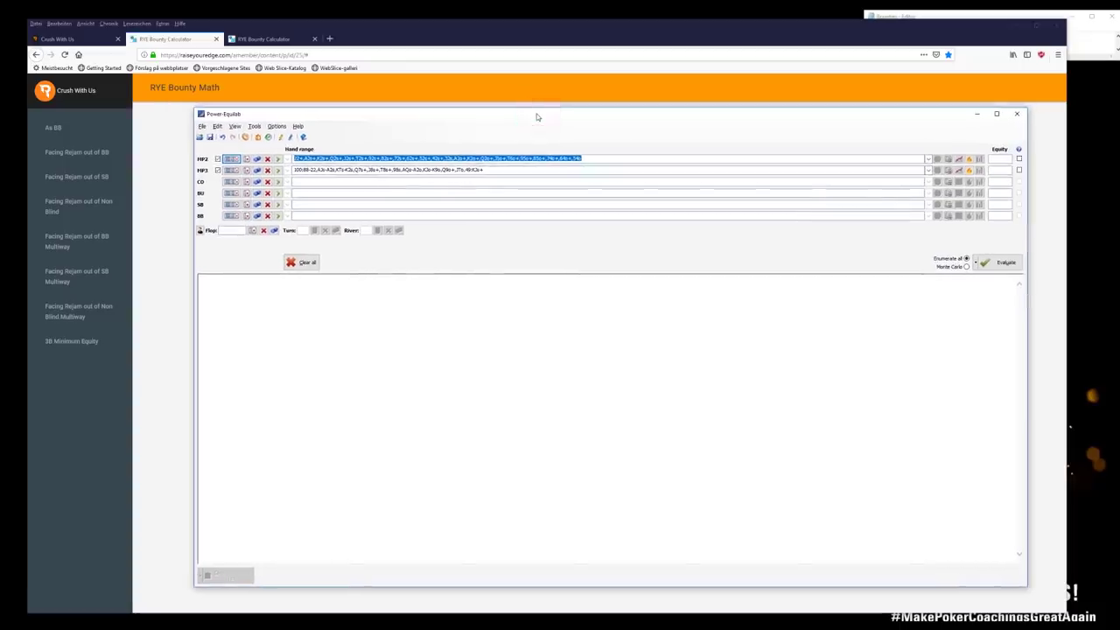
triple_click(598, 158)
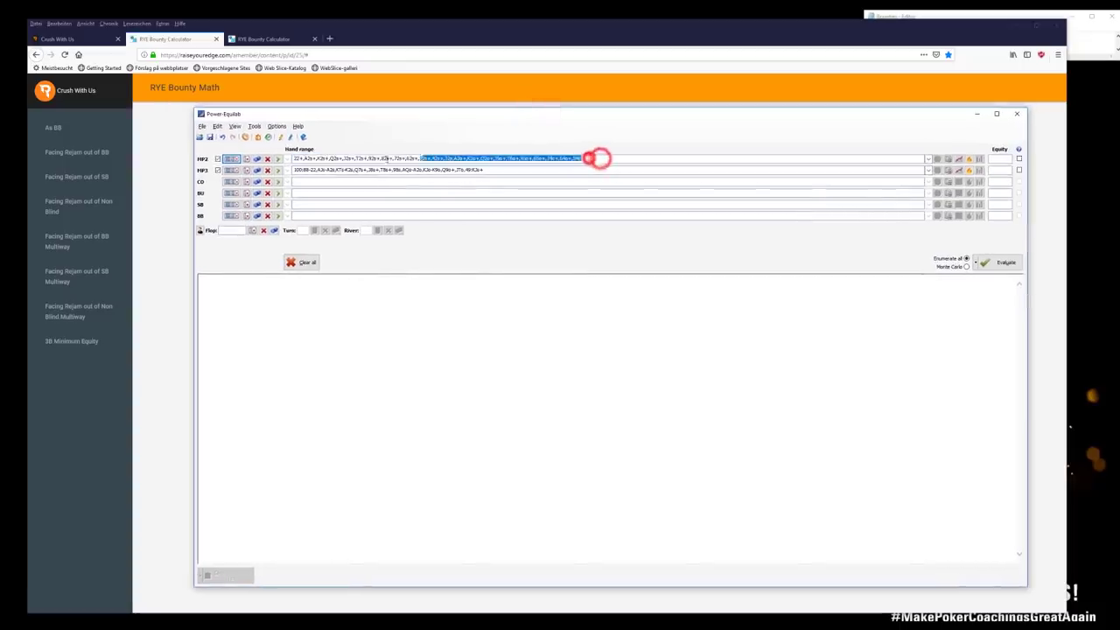
left_click(332, 155)
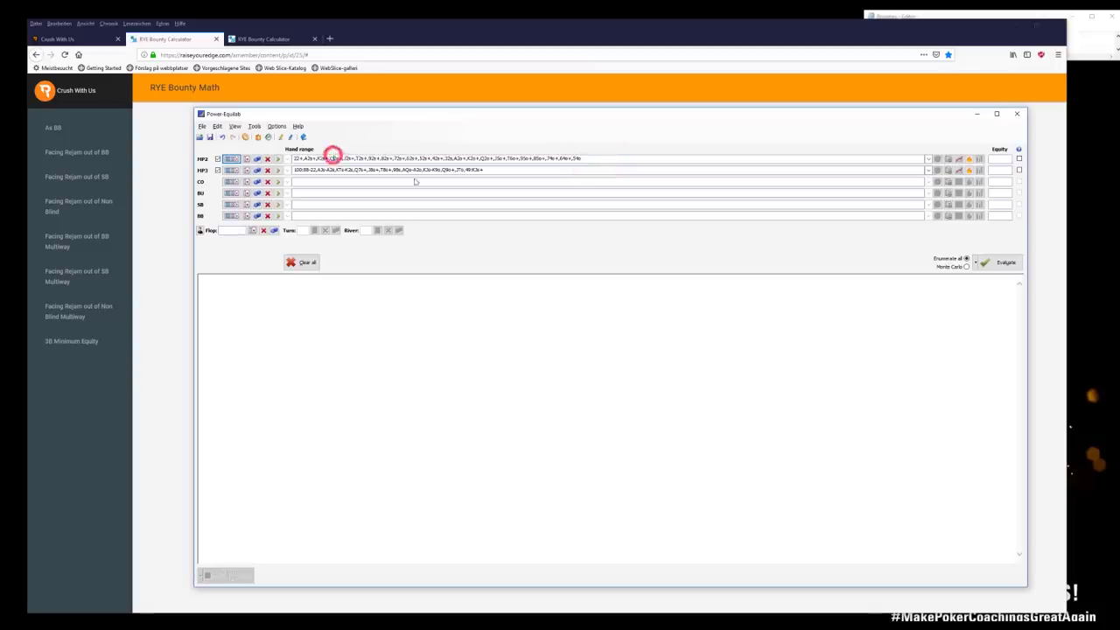
left_click(492, 167)
triple_click(604, 159)
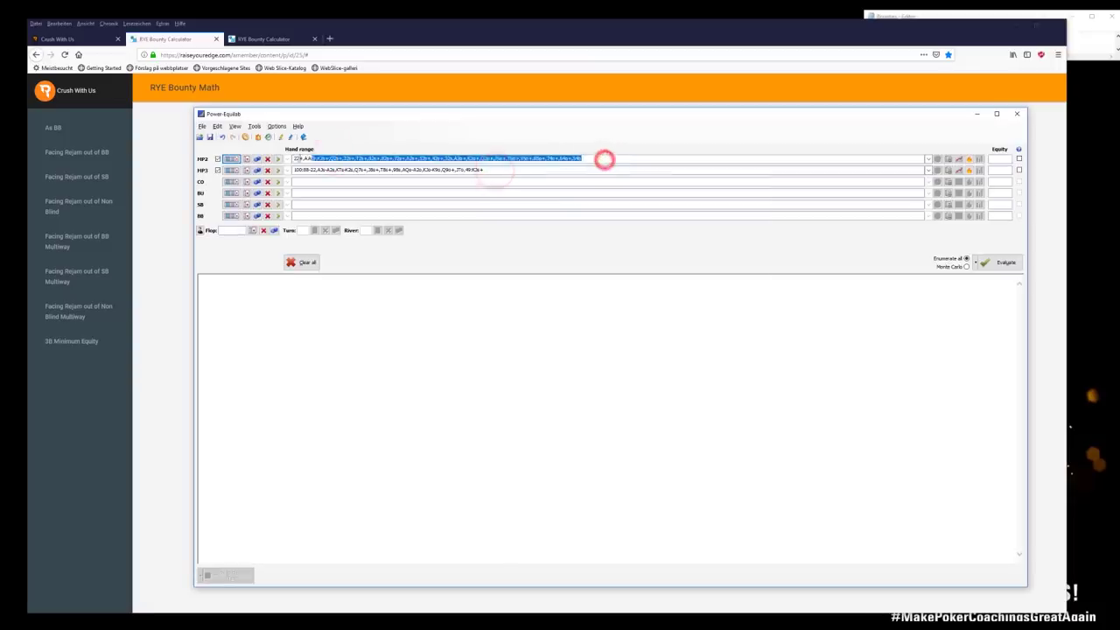
left_click(493, 167)
triple_click(492, 167)
left_click(365, 159)
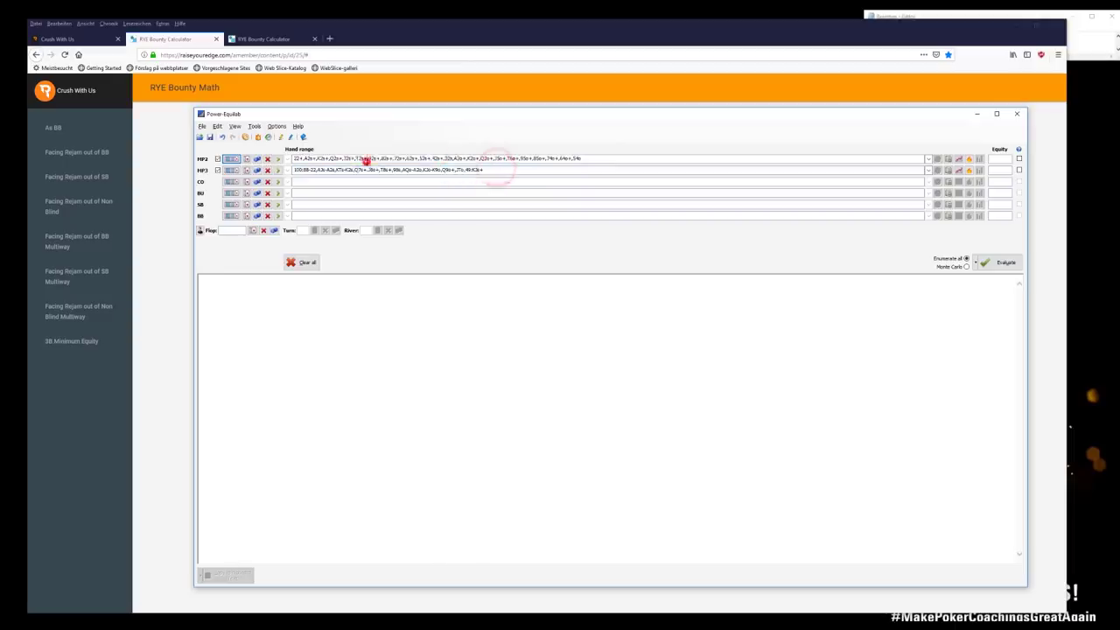
left_click_drag(592, 156, 348, 161)
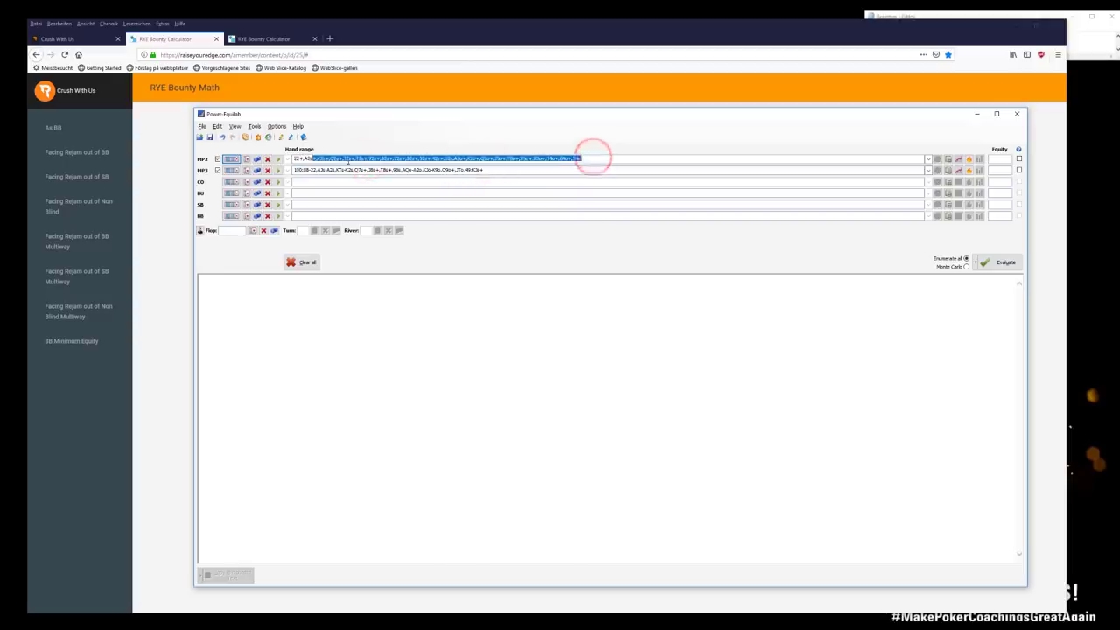
left_click(348, 161)
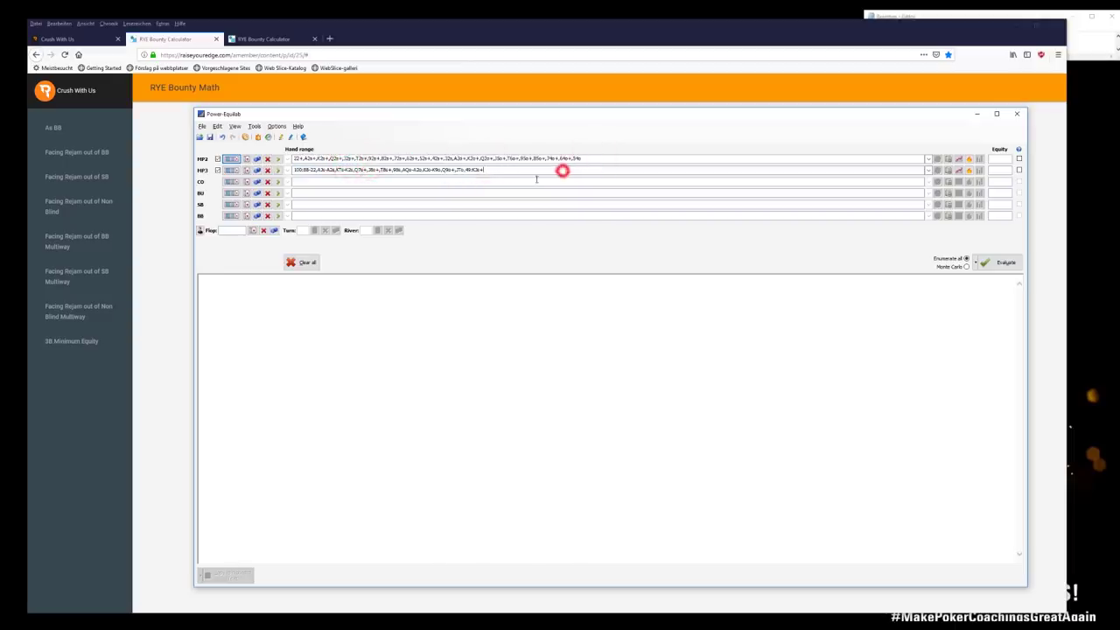
left_click(532, 180)
left_click_drag(460, 115, 447, 114)
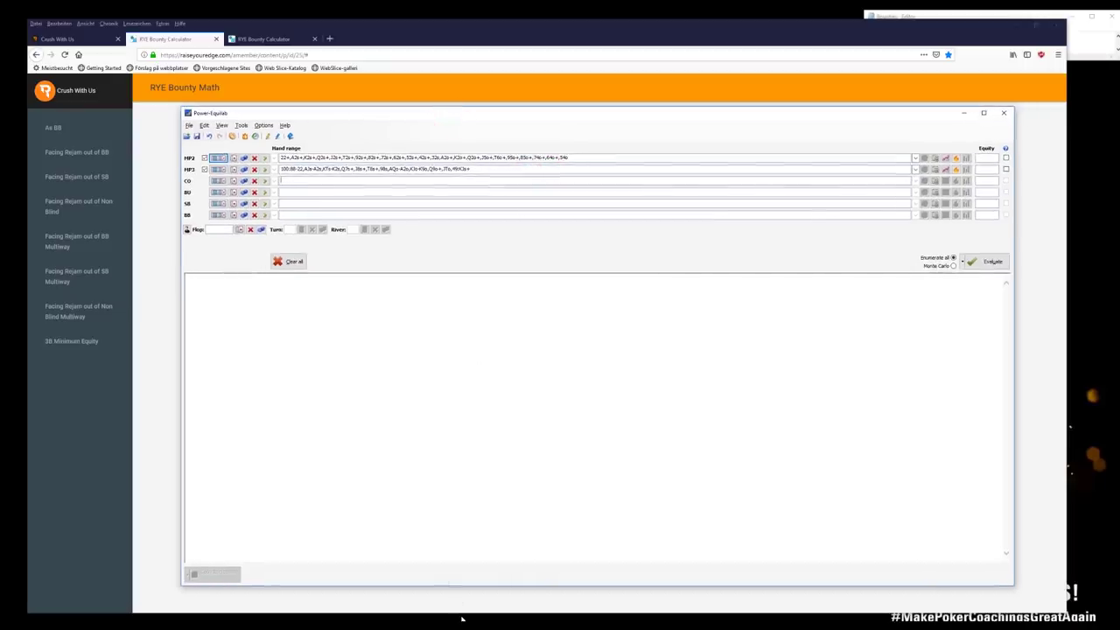
left_click_drag(380, 105, 364, 111)
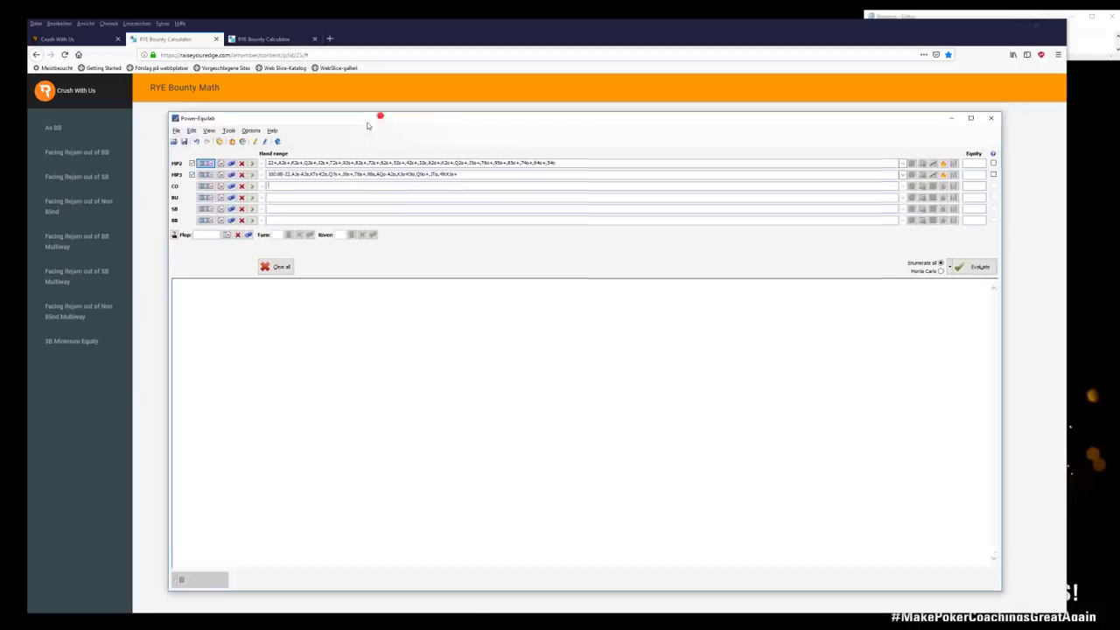
- Switch to the hand replayer and play the 75 big blind hand through to the showdown
left_click(507, 35)
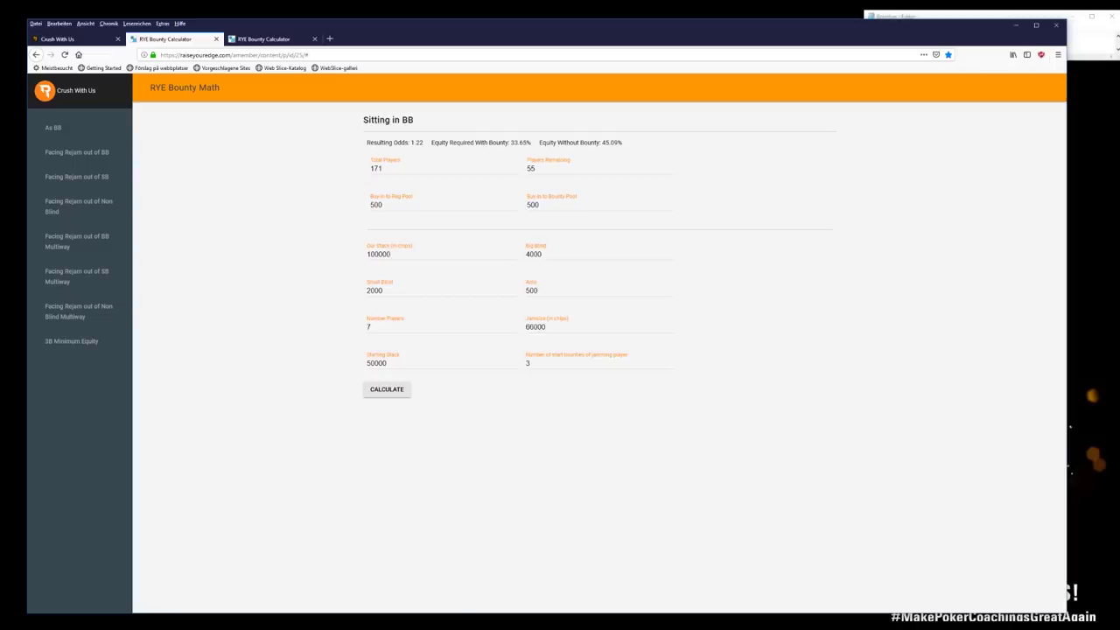
left_click(399, 599)
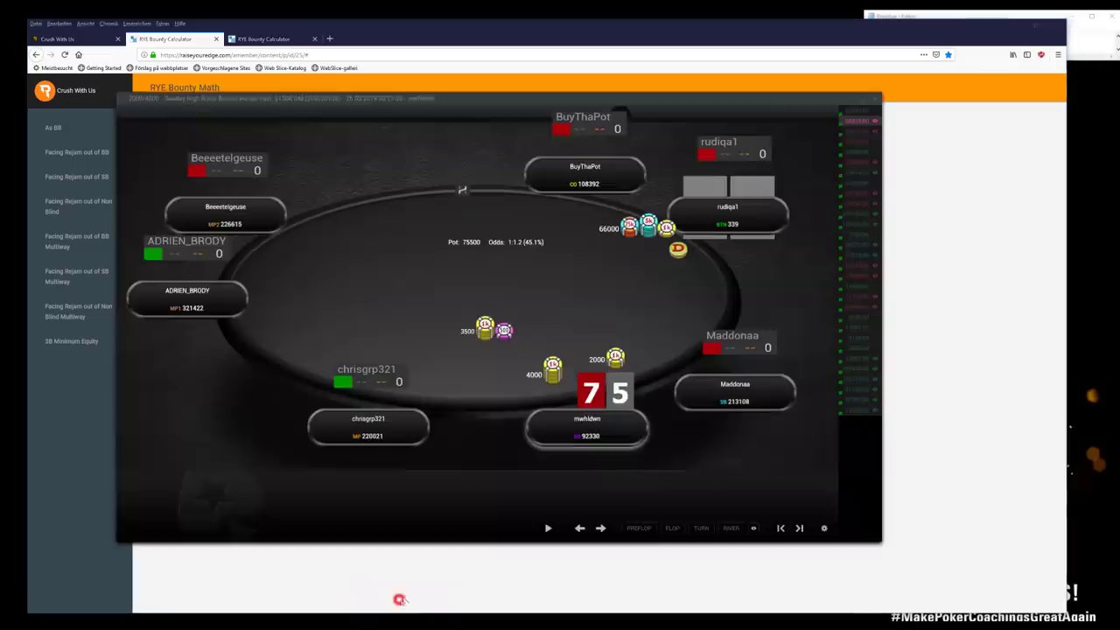
left_click(600, 527)
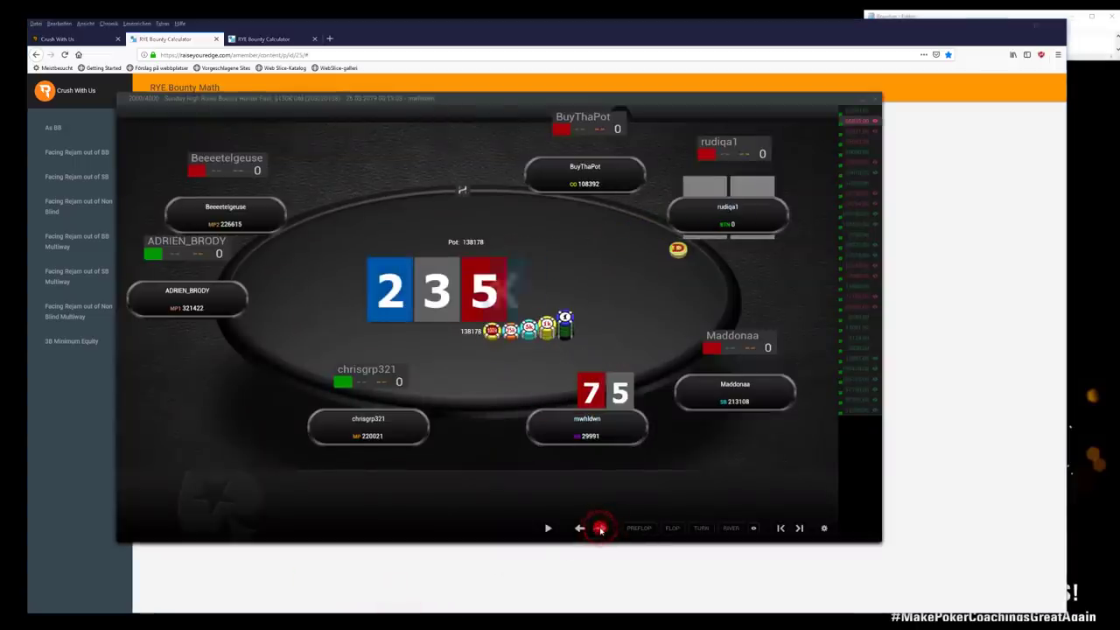
left_click(600, 528)
left_click(600, 527)
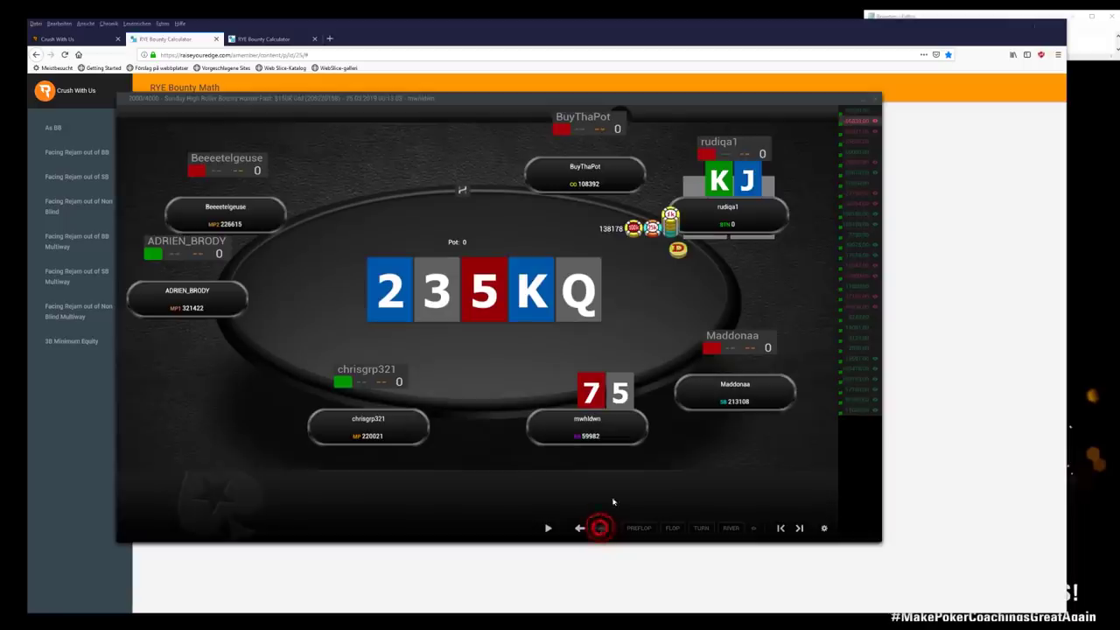
left_click(630, 353)
- Skip ahead to the 1250/2500 bounty hand with T9 in the big blind and advance it to the button's jam
left_click(600, 528)
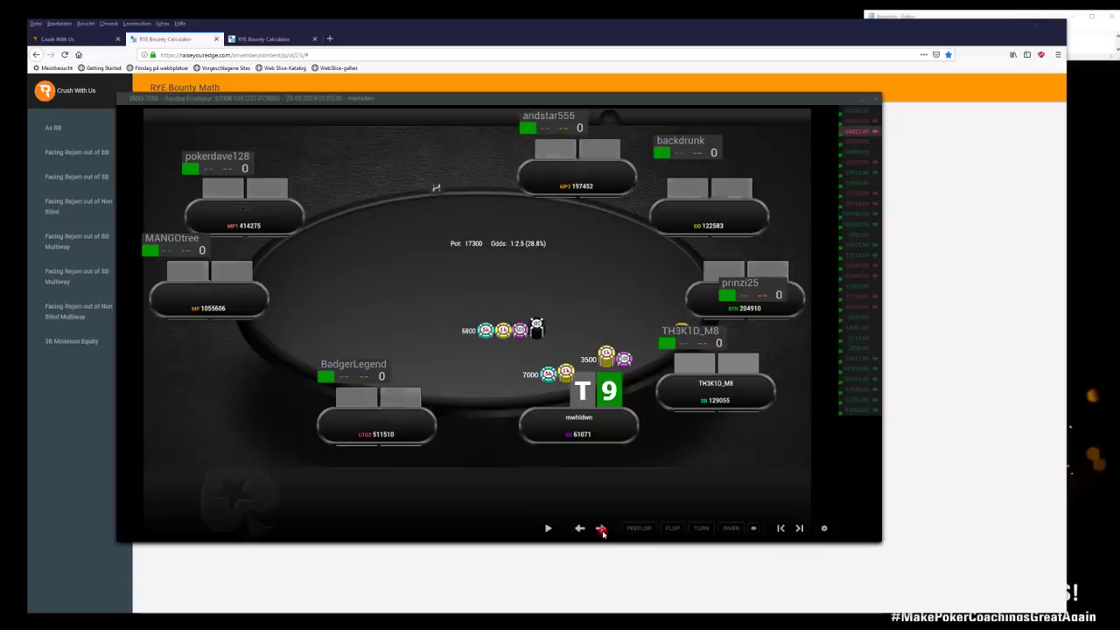
left_click(799, 527)
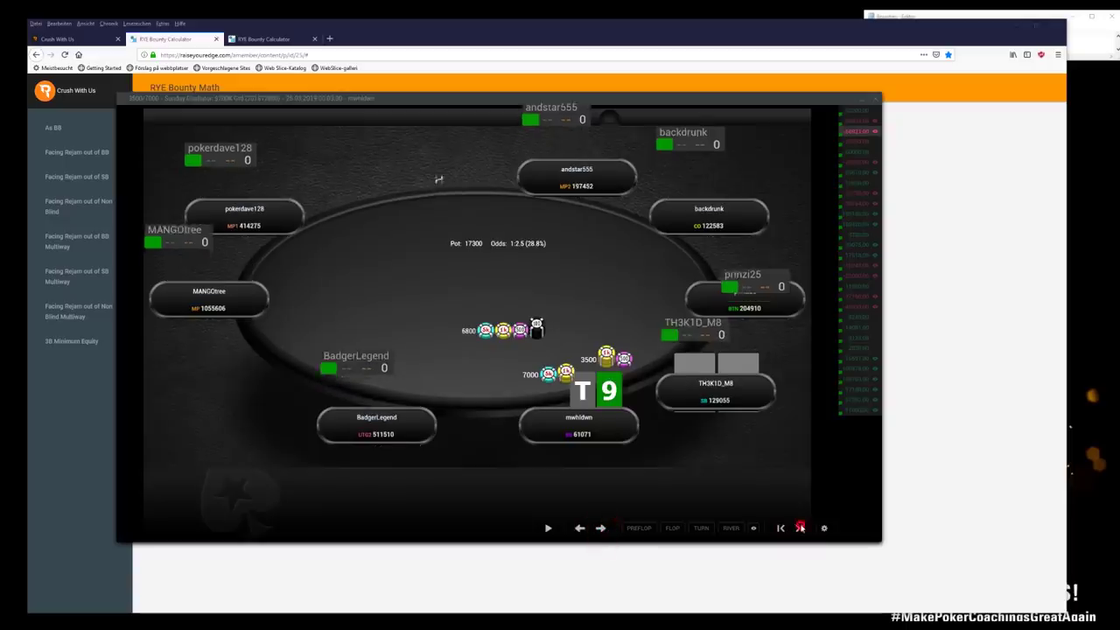
left_click(799, 527)
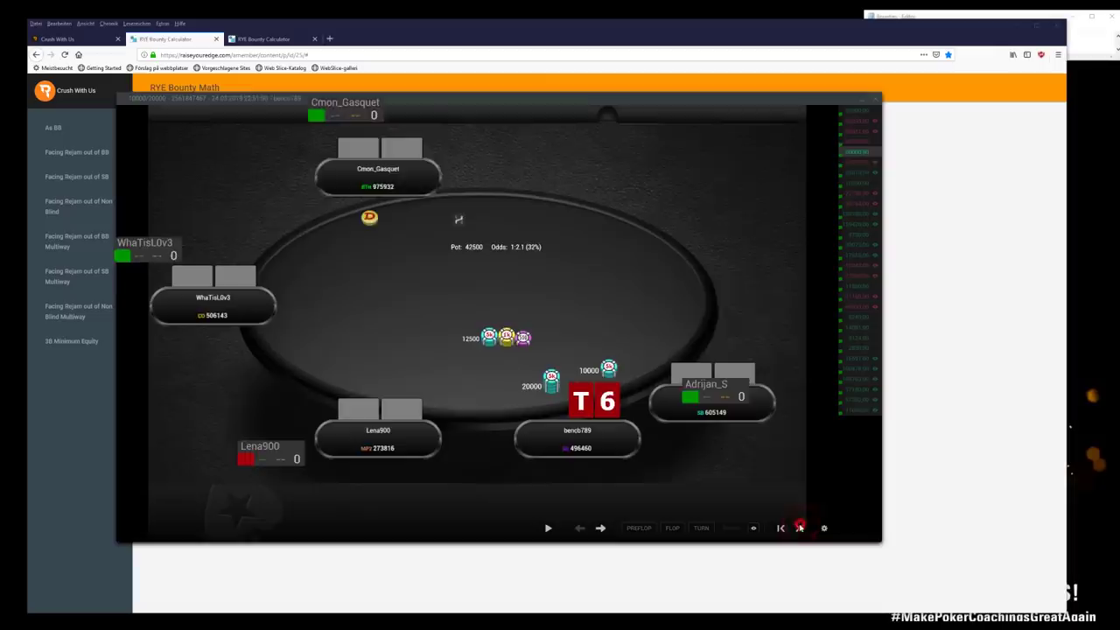
left_click(799, 528)
left_click(599, 528)
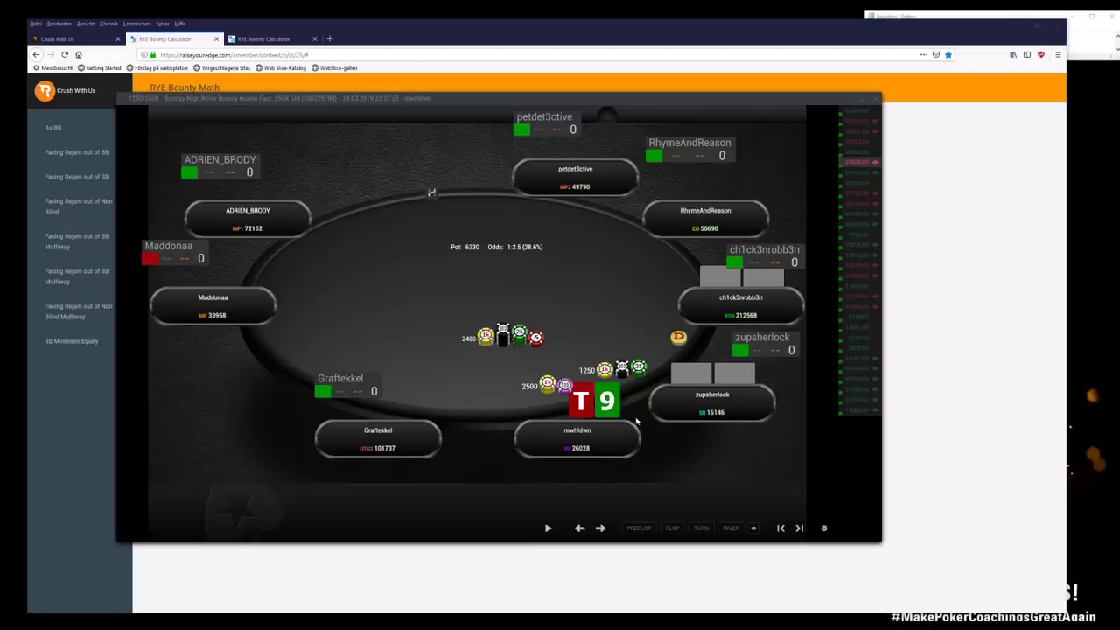
left_click(600, 528)
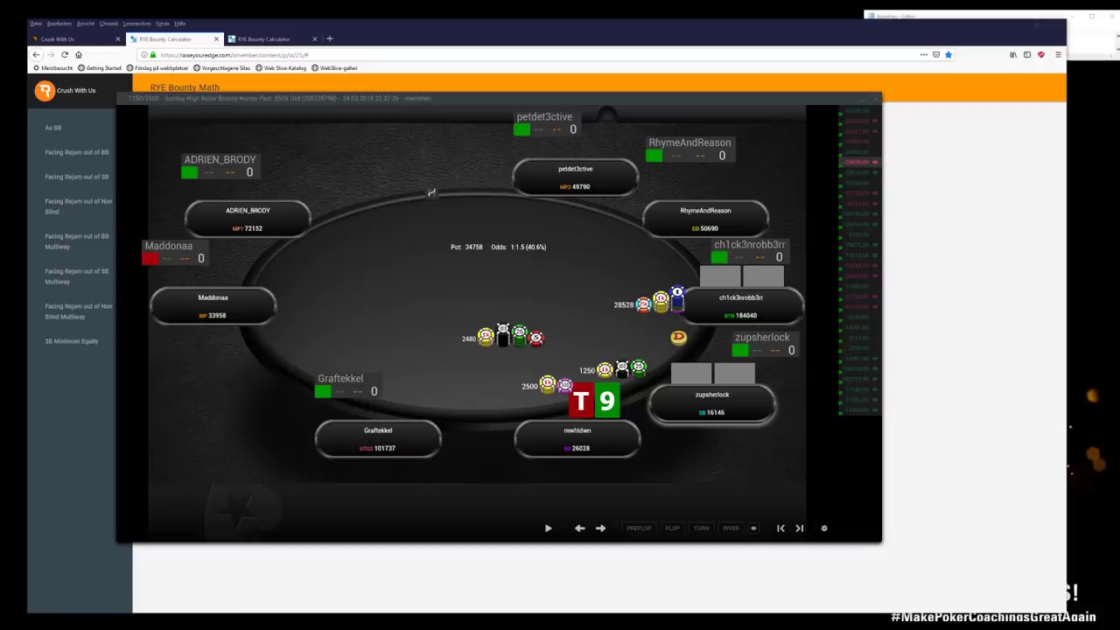
- Switch to HoldemResources Calculator and show the button's 213k raising range for the T9 hand
key("alt+Tab")
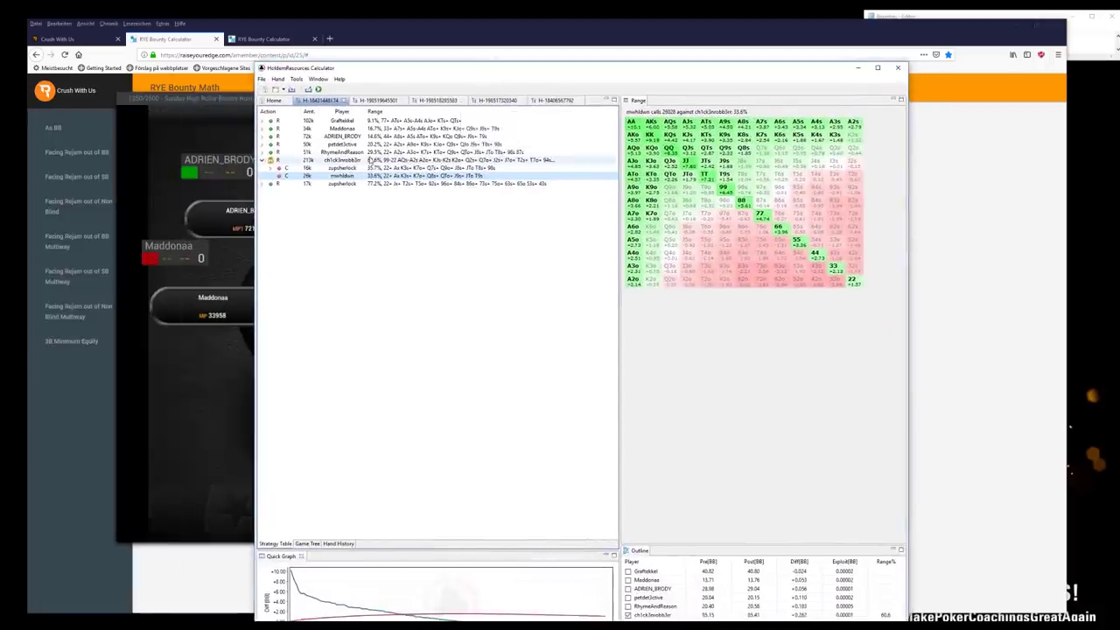
left_click(369, 158)
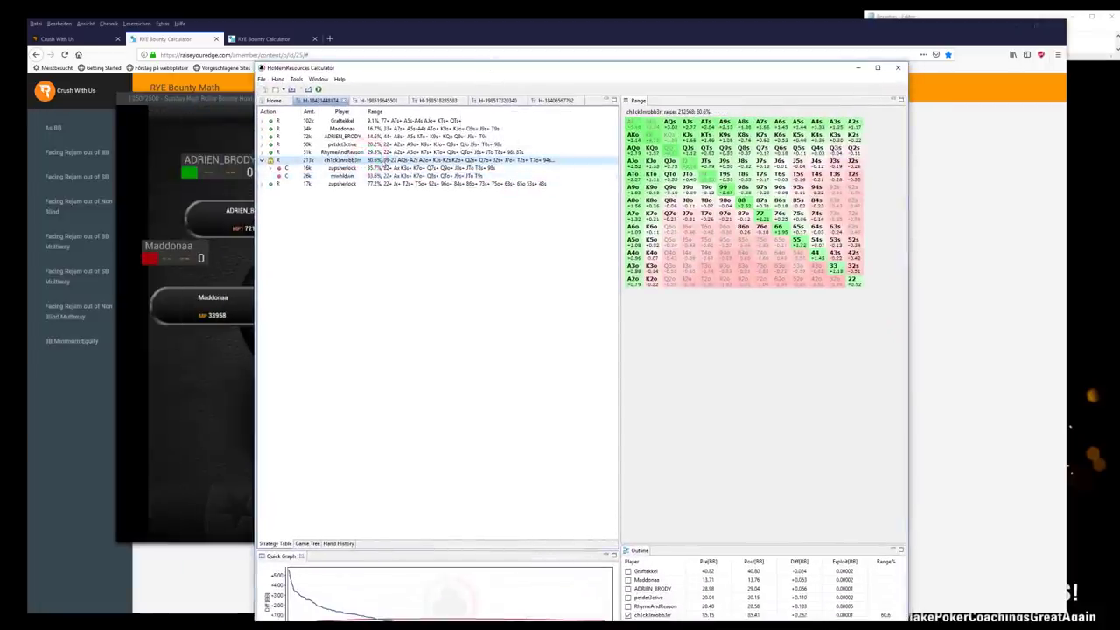
left_click_drag(408, 67, 399, 58)
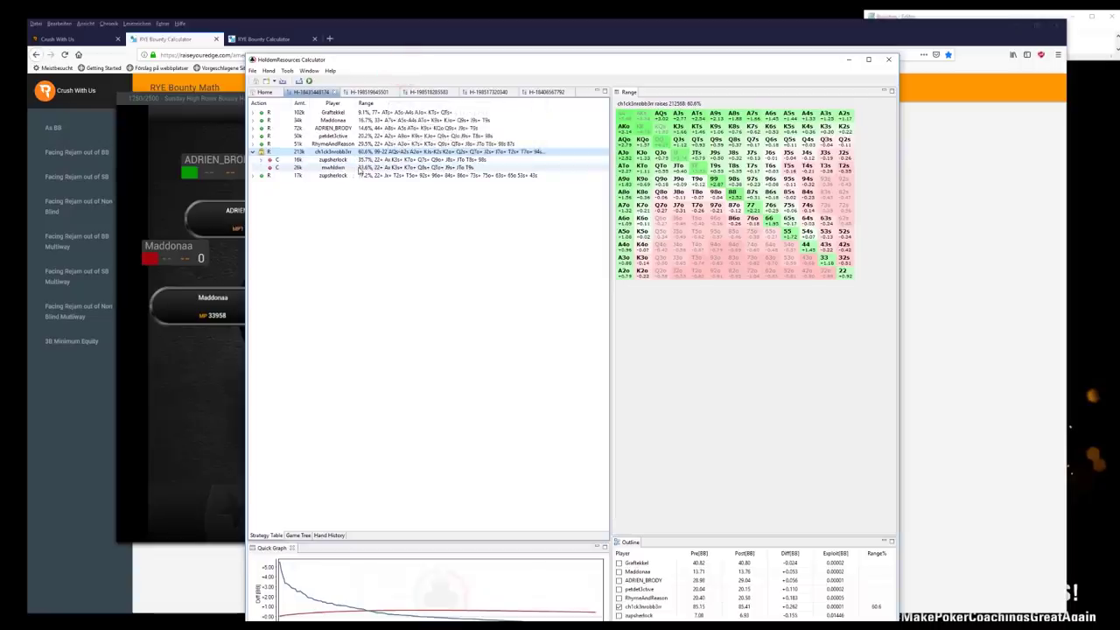
- Open the button's 213k raising range for editing and move the range editor aside
right_click(394, 153)
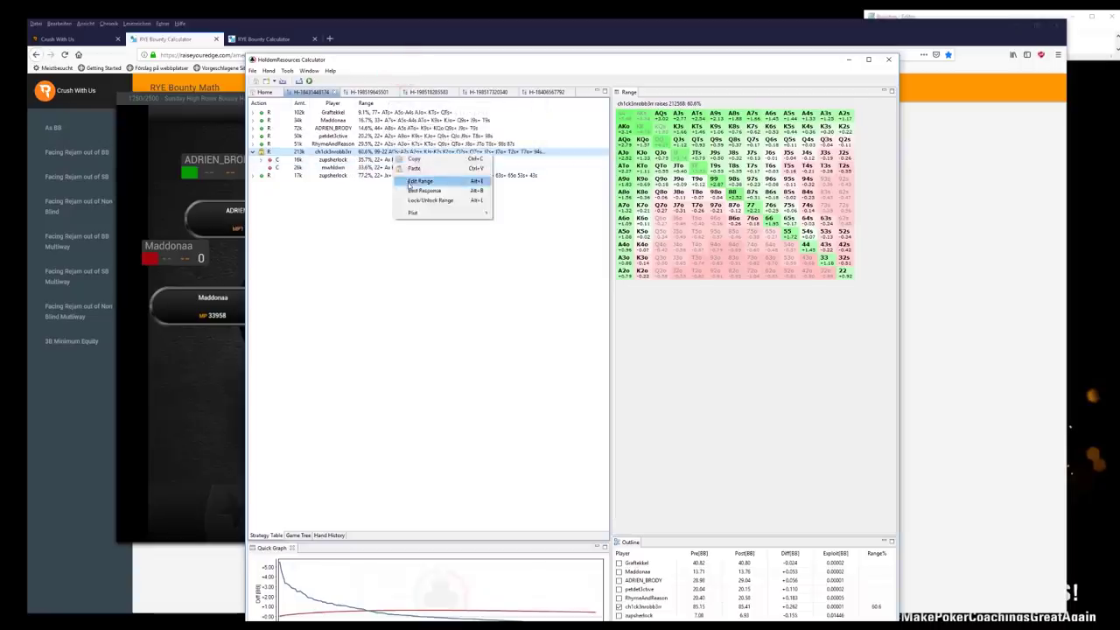
left_click(407, 183)
left_click_drag(512, 203, 599, 201)
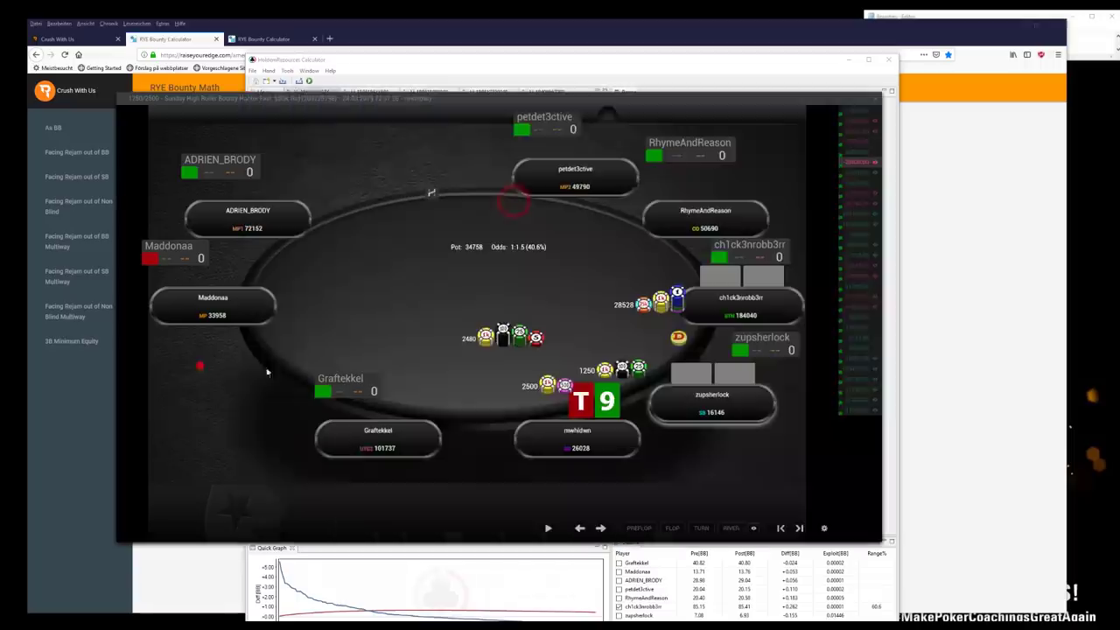
- Switch to the Bounties note in Notepad, enlarge its window and add the line "1 bounty = 1/3 st stack"
left_click(199, 366)
left_click(1083, 45)
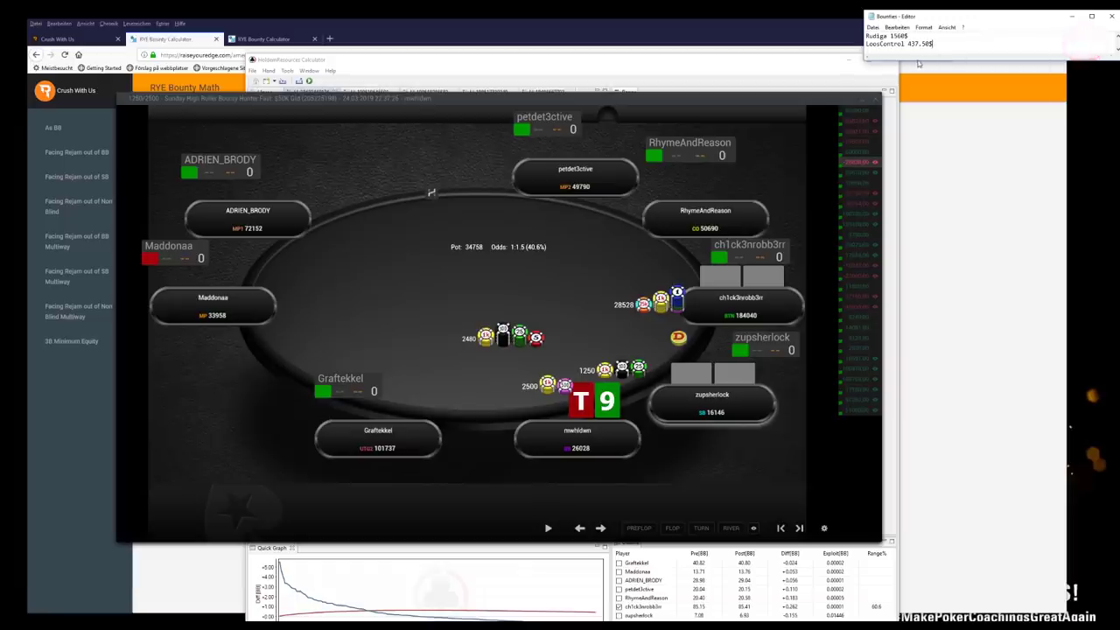
left_click_drag(911, 60, 910, 183)
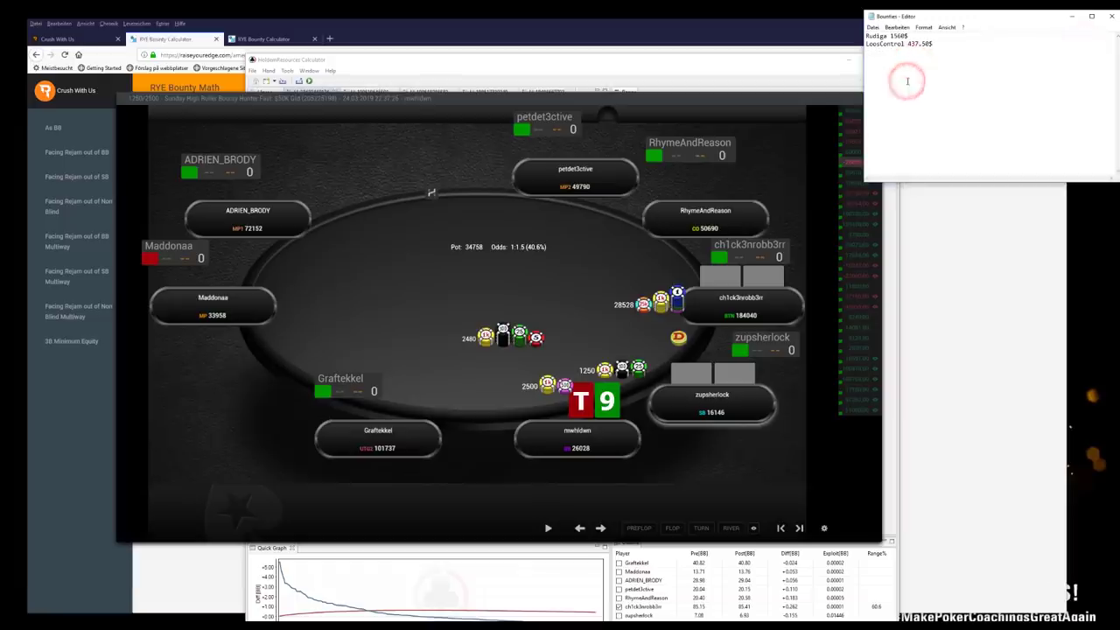
type("1 bounty ")
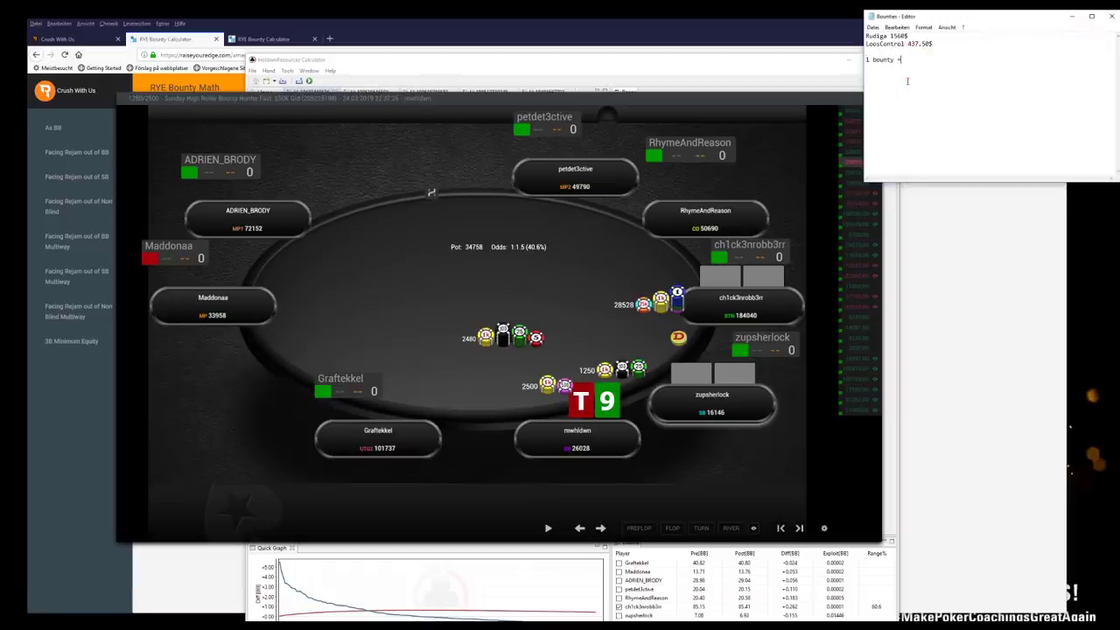
type("= 1/3")
left_click(928, 60)
type("st stack")
- Add "-> 20k" under the bounty line in the note and return to the T9 hand in the replayer
left_click(889, 68)
type("20k")
left_click_drag(930, 18, 923, 21)
left_click(885, 70)
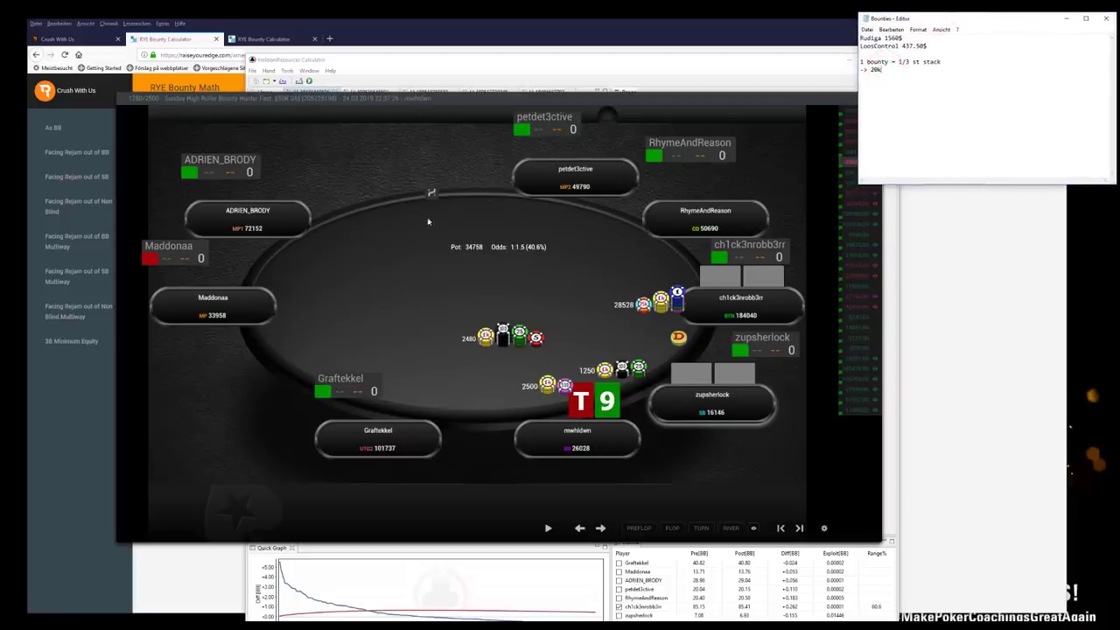
left_click(876, 69)
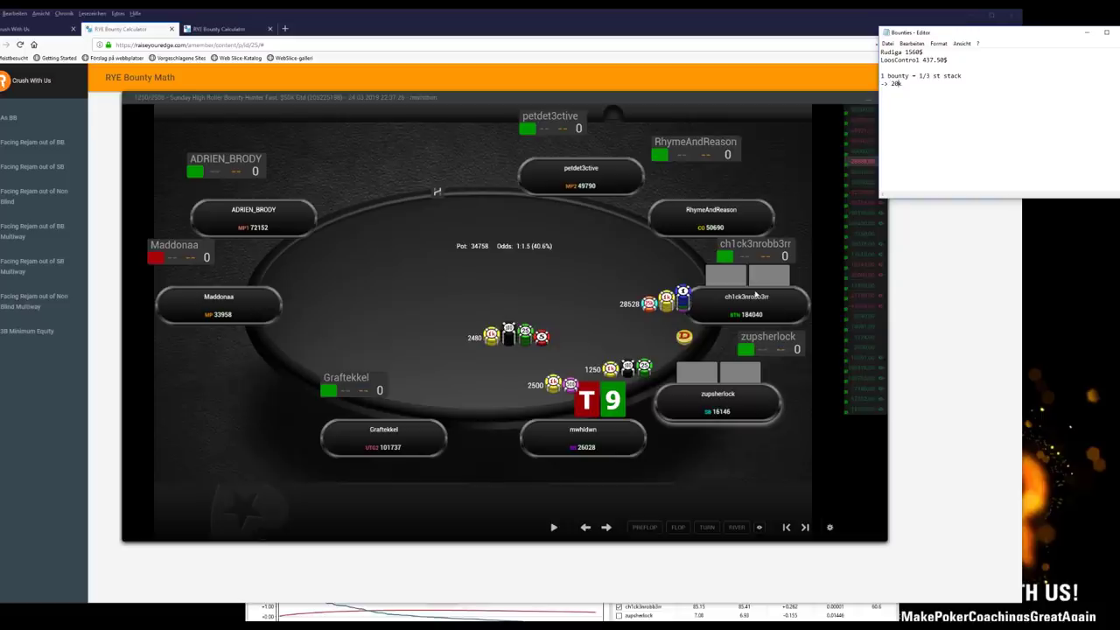
left_click(762, 260)
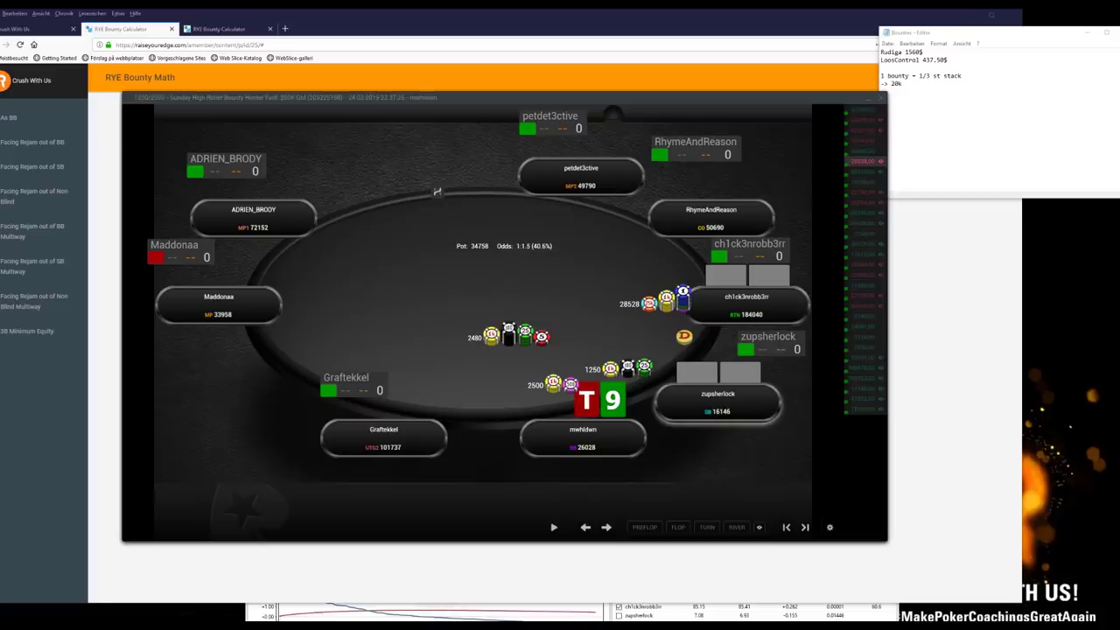
- Switch to HoldemResources Calculator and remove AQs, 86o, 76o and K4o to K2o from the button's raising range
left_click(442, 618)
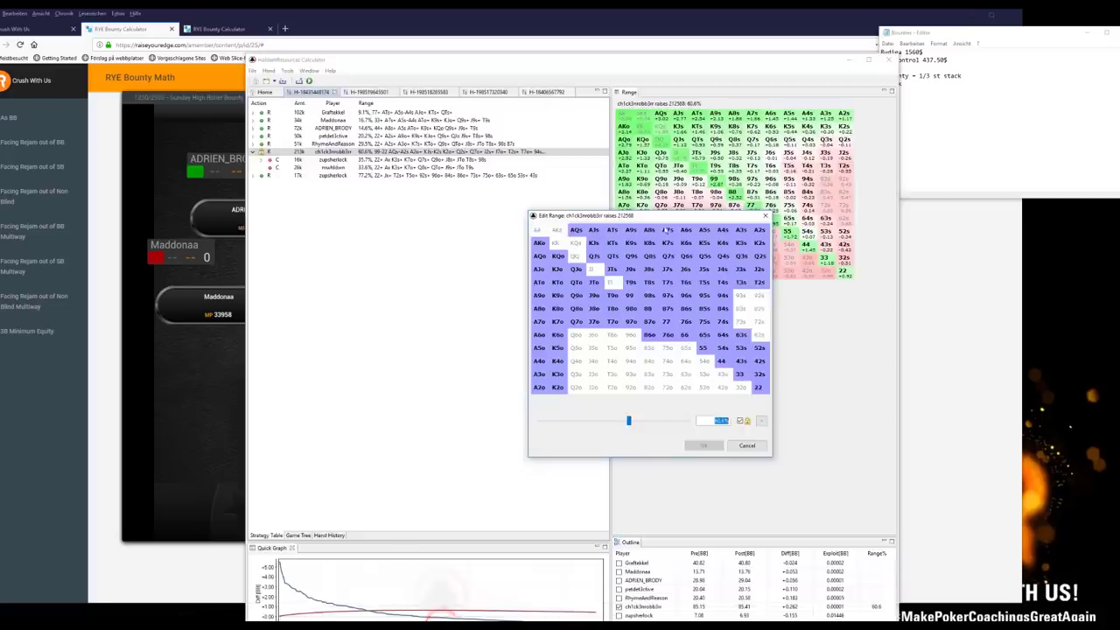
left_click_drag(691, 221, 649, 214)
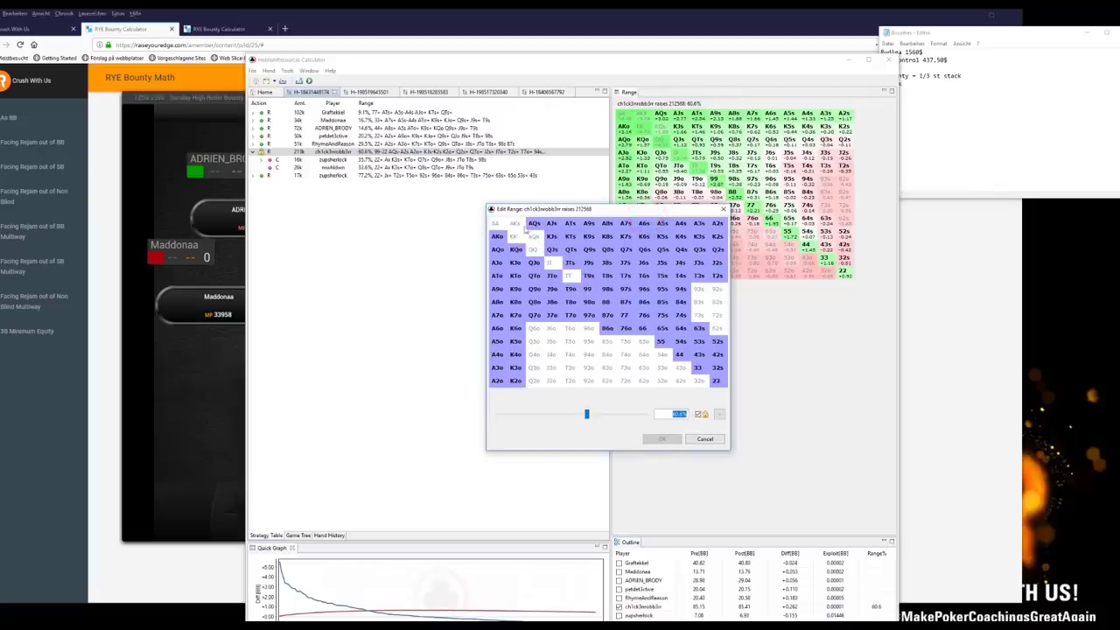
left_click(530, 226)
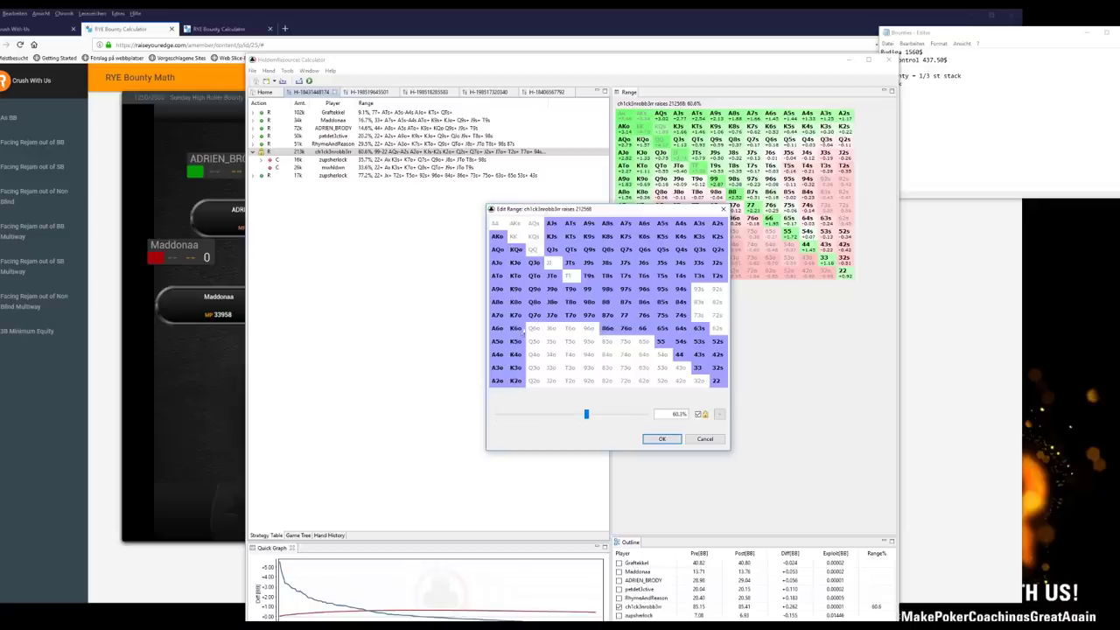
left_click(606, 329)
left_click_drag(515, 341, 516, 381)
left_click(624, 331)
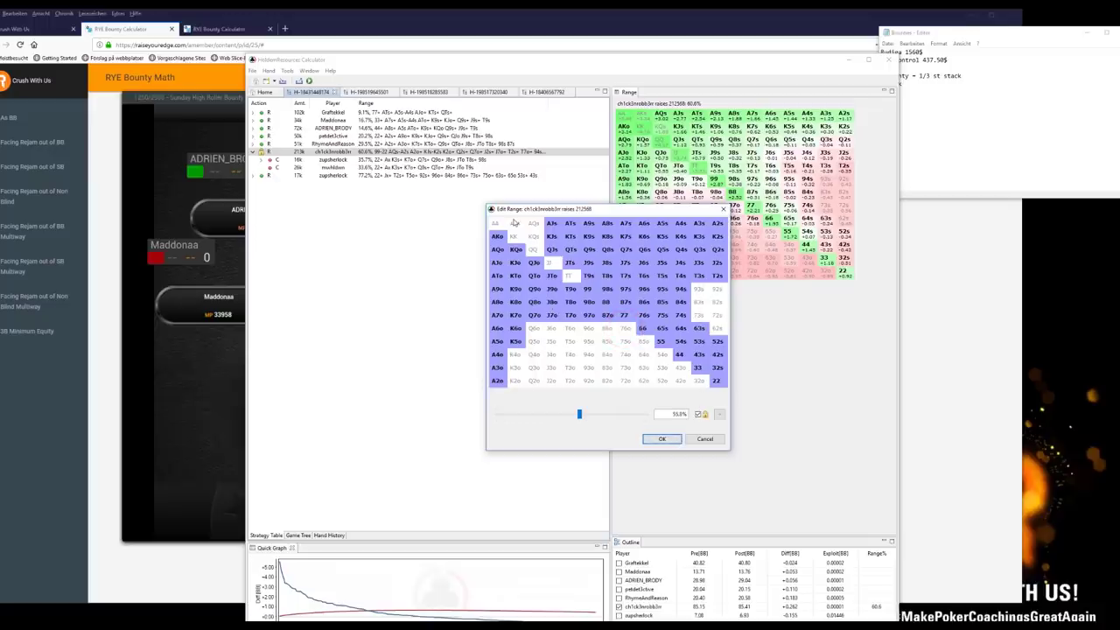
left_click(673, 438)
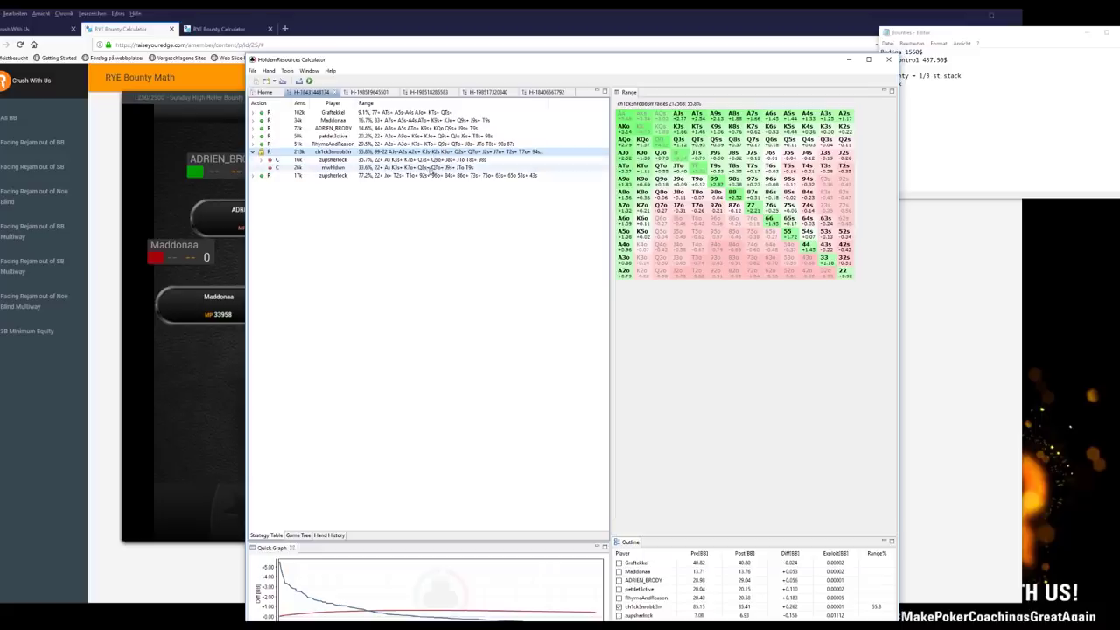
- Compare the small blind's and big blind's calling ranges with the button's raising range
left_click(425, 159)
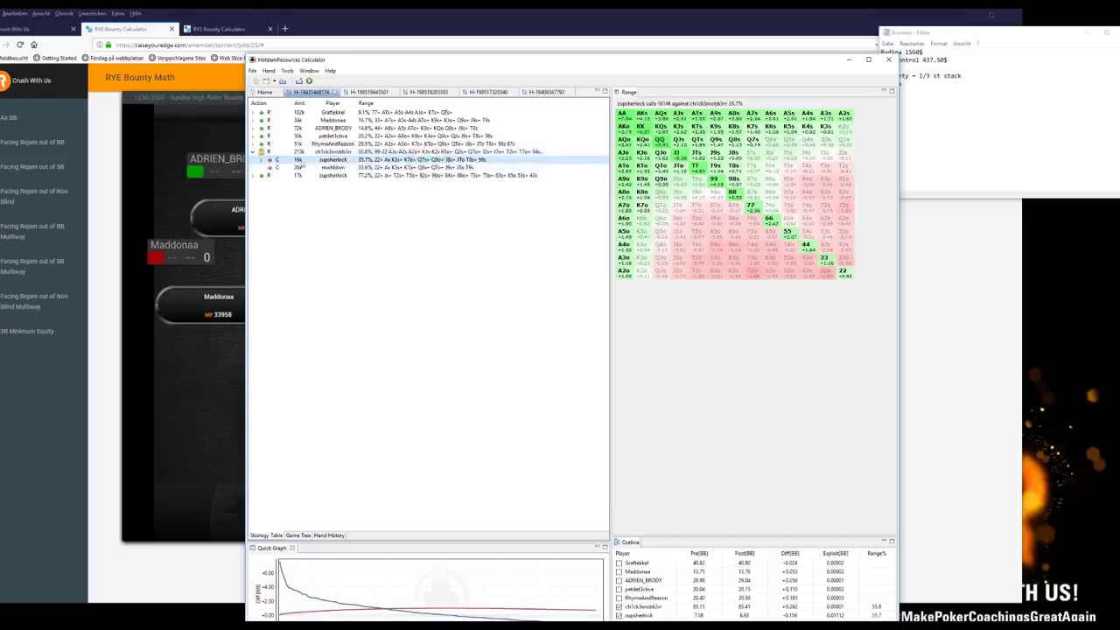
left_click(355, 151)
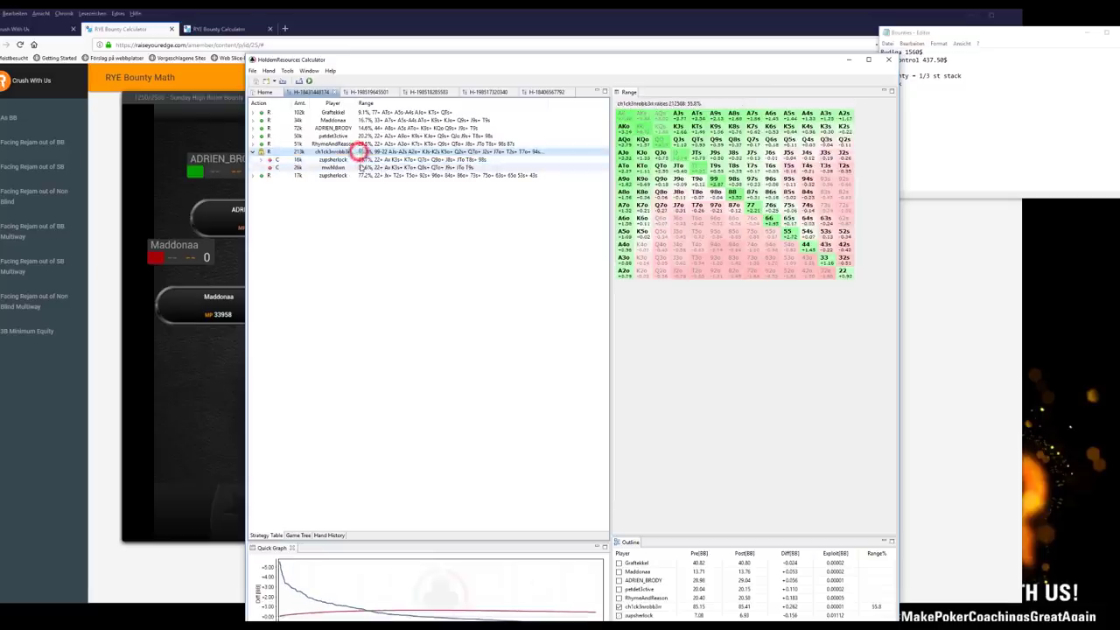
left_click(362, 167)
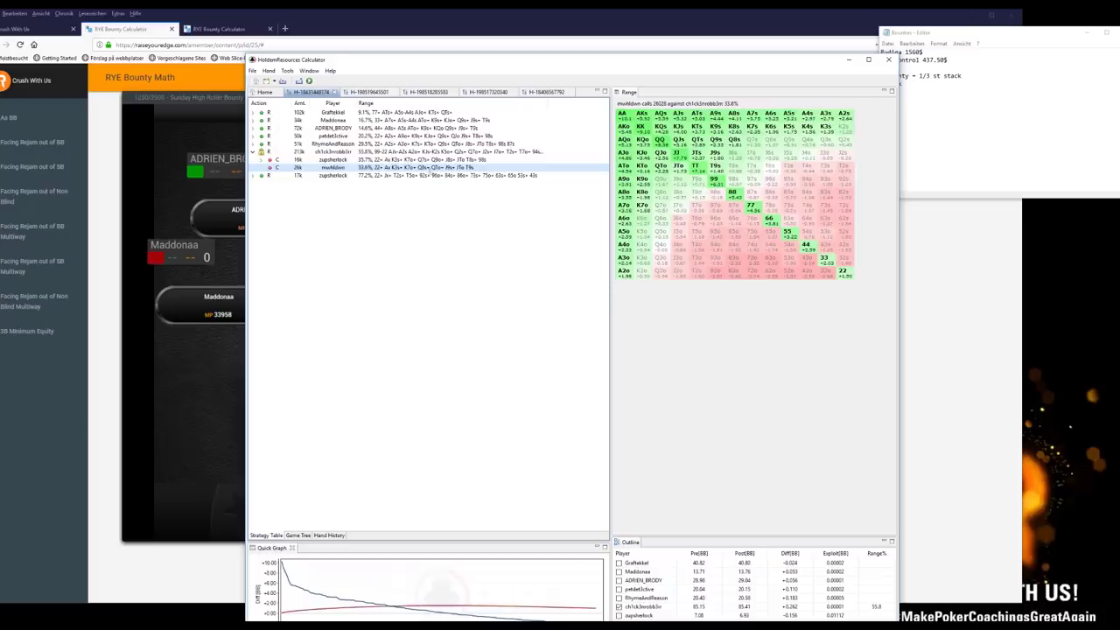
right_click(420, 152)
left_click(432, 177)
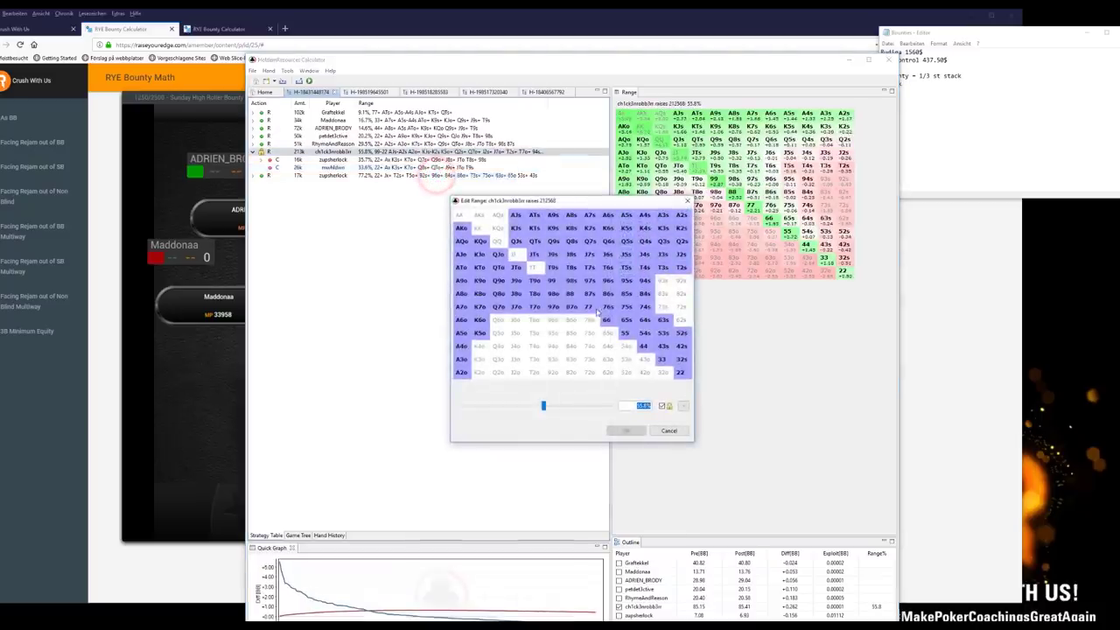
left_click(665, 432)
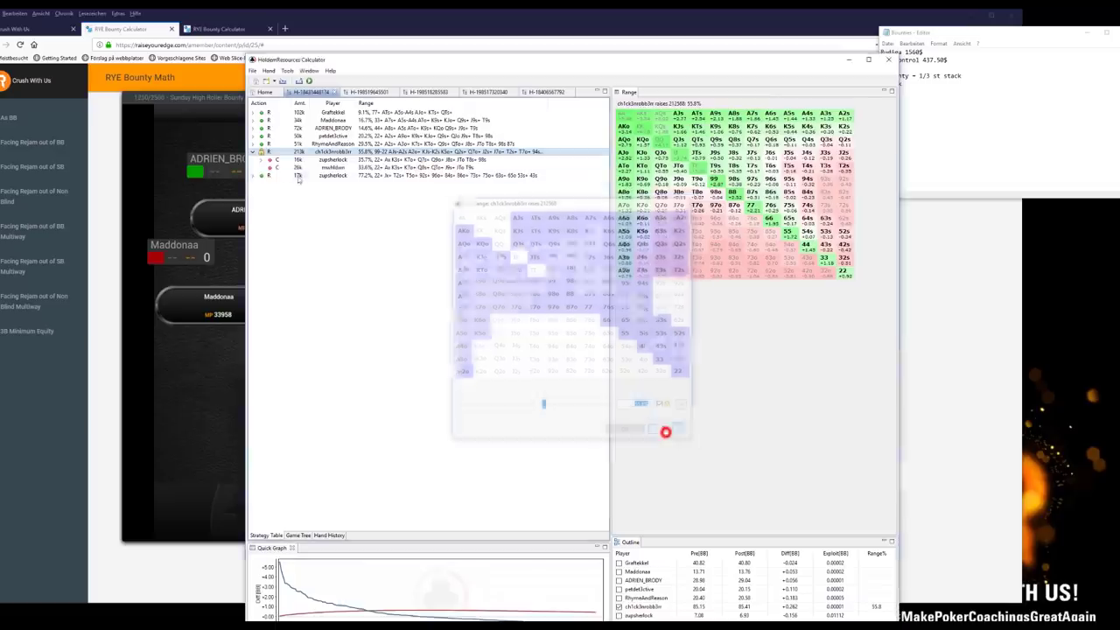
key("alt+Tab")
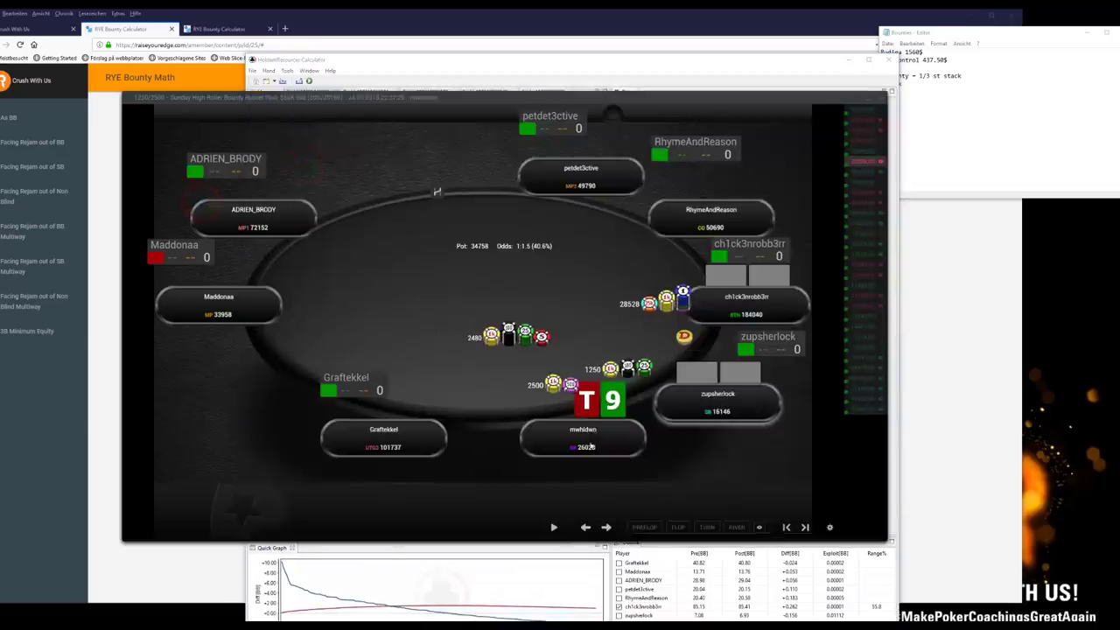
left_click(465, 575)
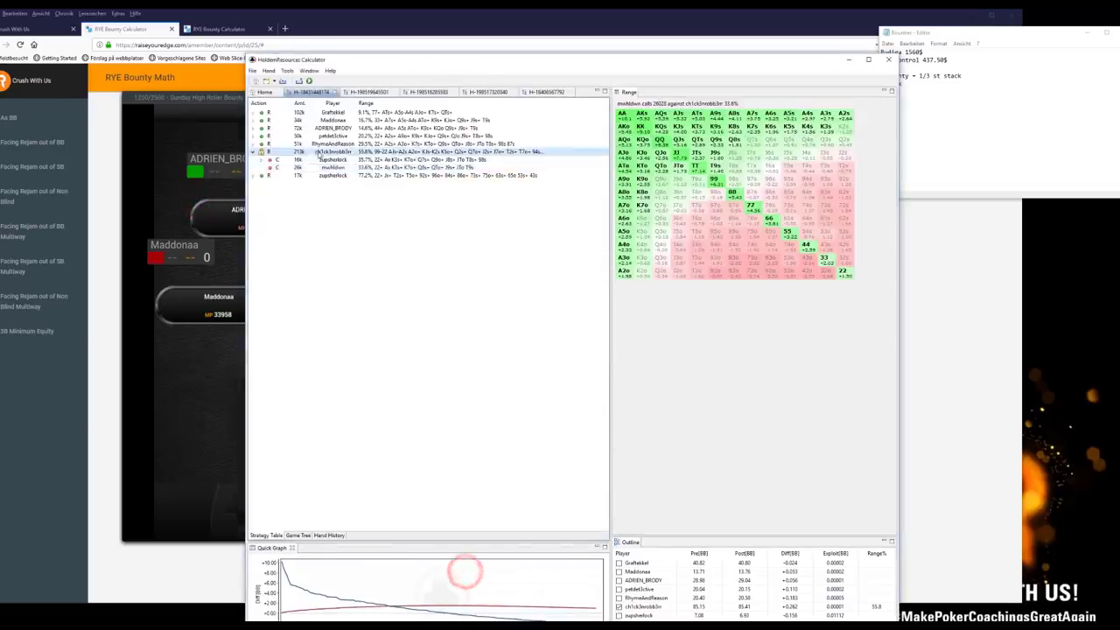
- Edit the button's raising range to remove K6o, K5o, J7o, T7o, 97o and 87o
right_click(310, 151)
left_click(344, 175)
left_click_drag(479, 320, 479, 334)
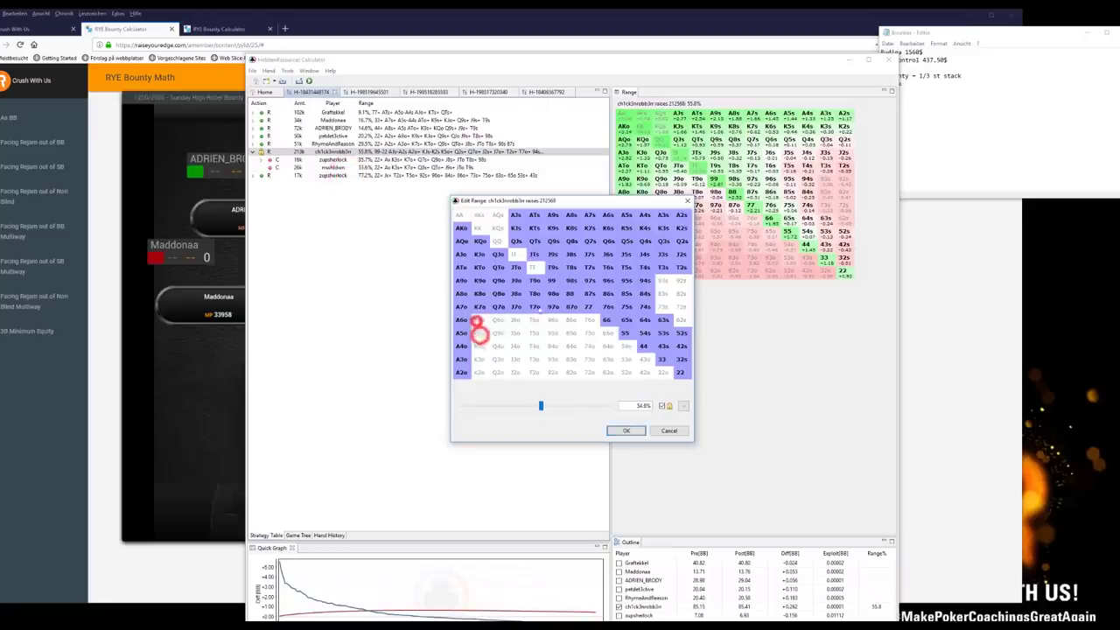
left_click(551, 308)
left_click(515, 307)
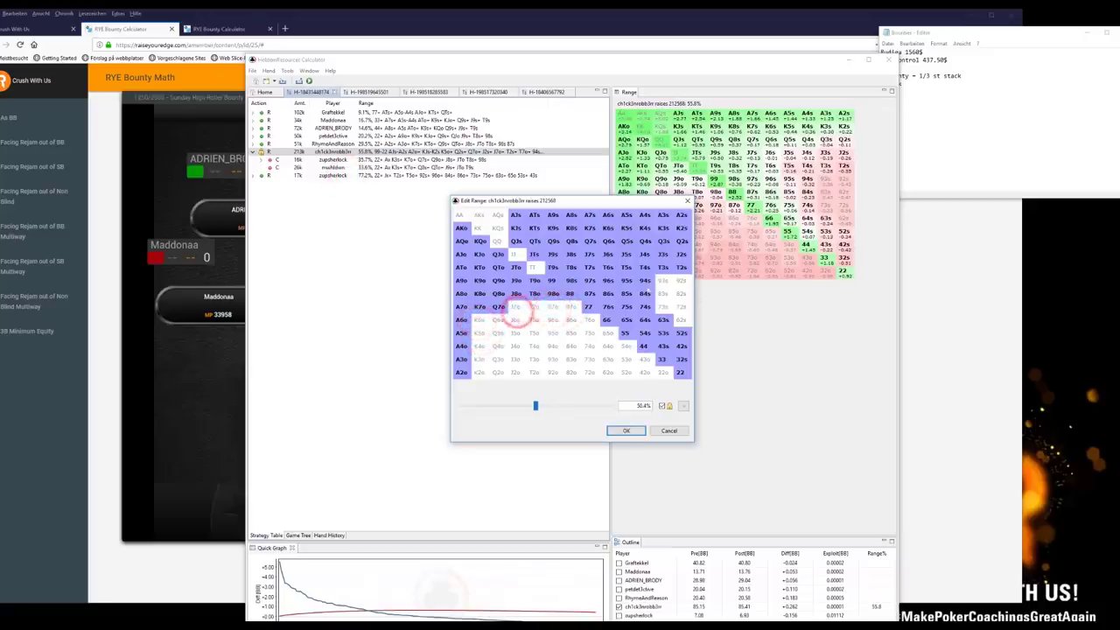
- Remove T2s, 94s, 84s, 74s, 63s, 53s, 52s, 42s and 32s, apply the range and show the big blind's call
left_click_drag(645, 280, 644, 293)
left_click(675, 269)
left_click(664, 320)
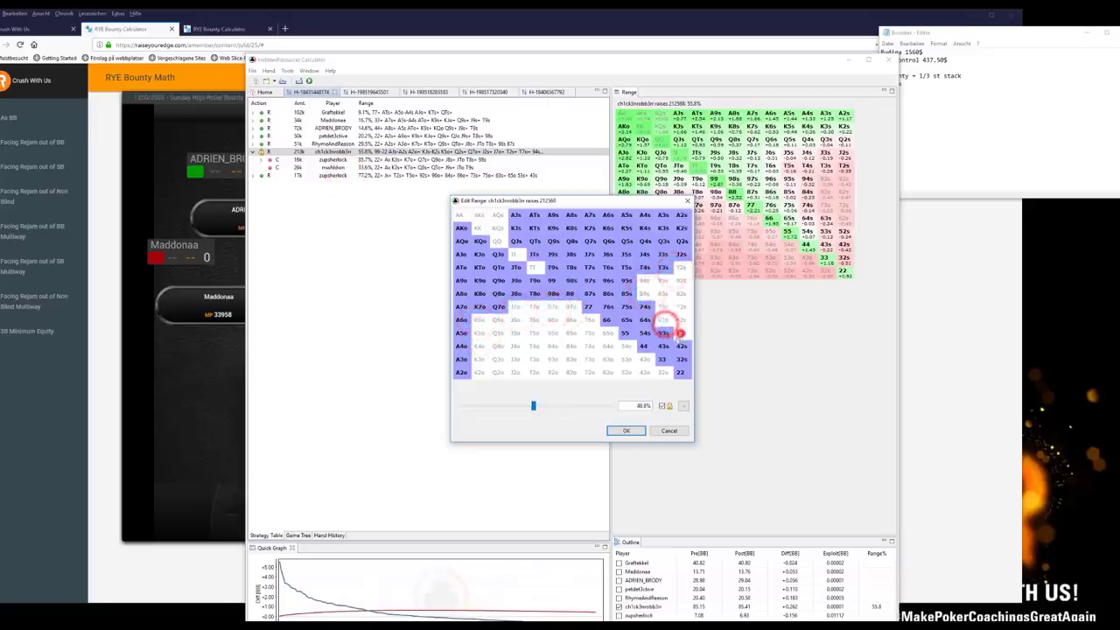
left_click(680, 333)
left_click(681, 347)
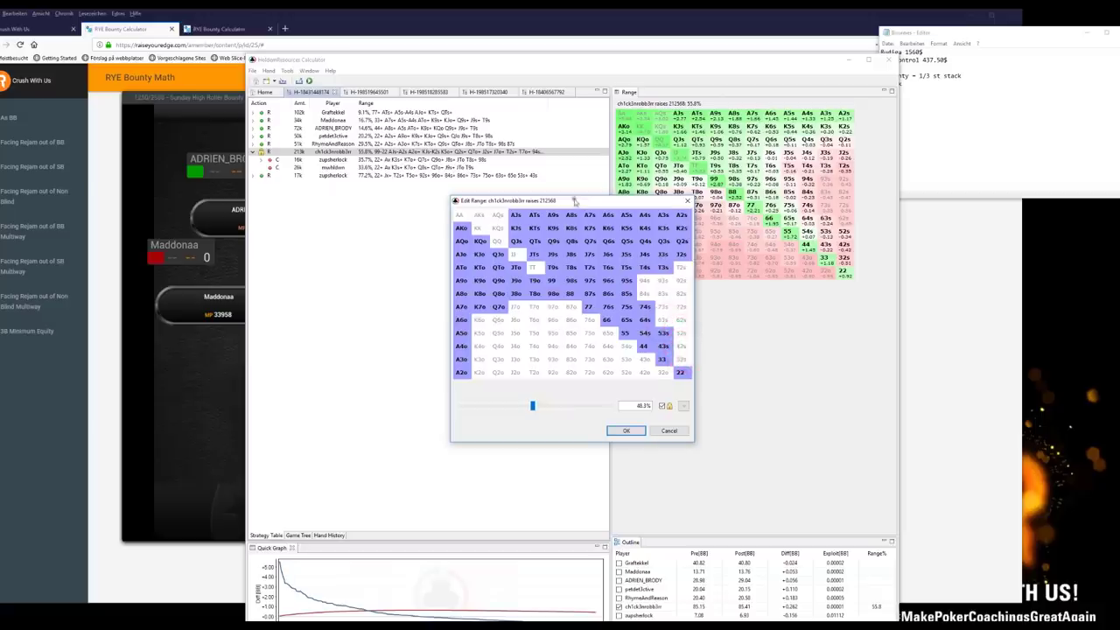
left_click_drag(585, 200, 573, 202)
left_click(655, 335)
left_click(630, 306)
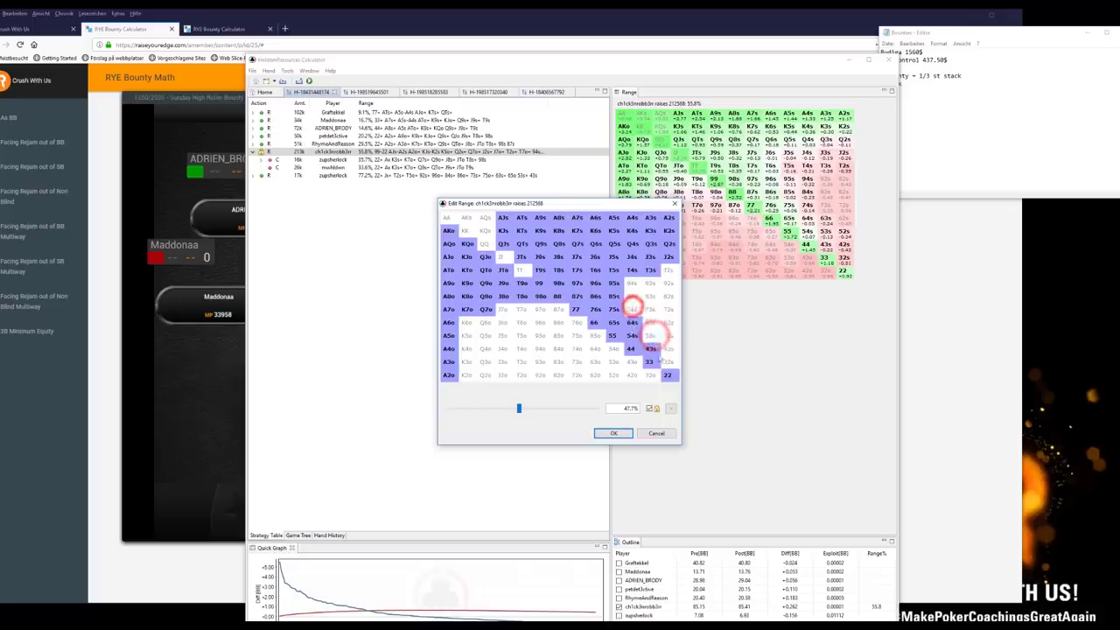
left_click(615, 433)
left_click(330, 168)
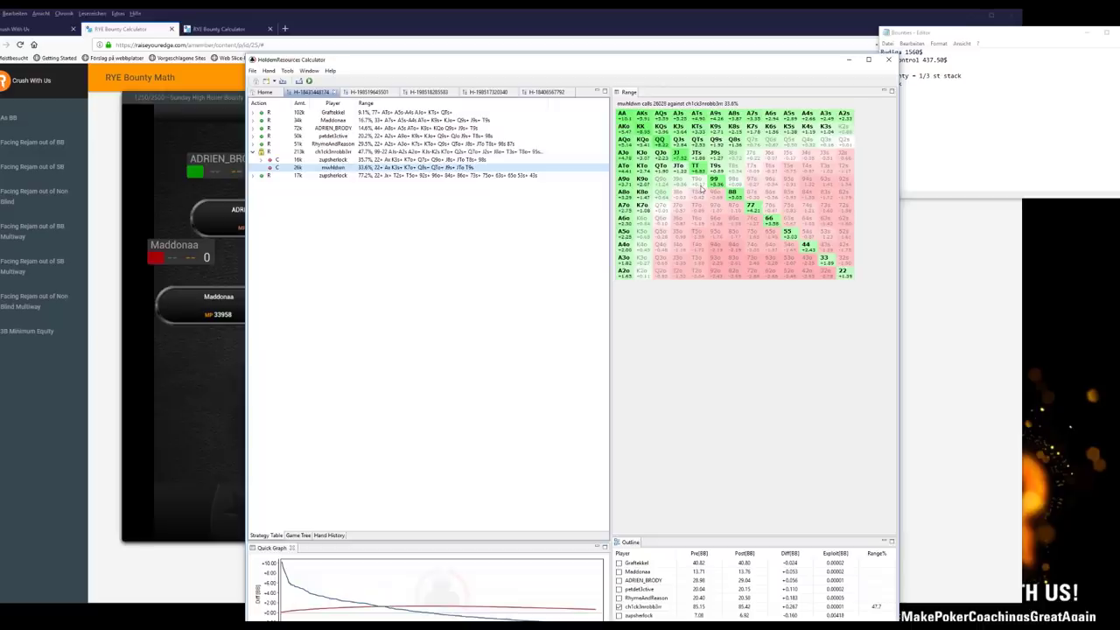
- Reopen the button's raising range and widen it to about 67.8% with weaker kings, queens, jacks and low suited hands
left_click(324, 151)
right_click(324, 151)
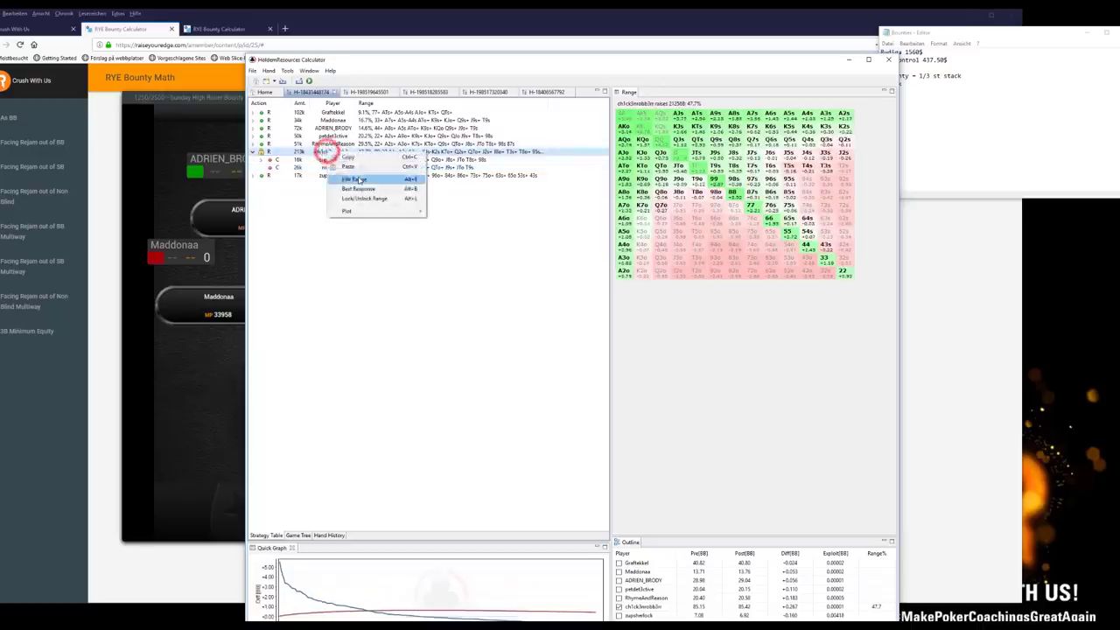
left_click(358, 179)
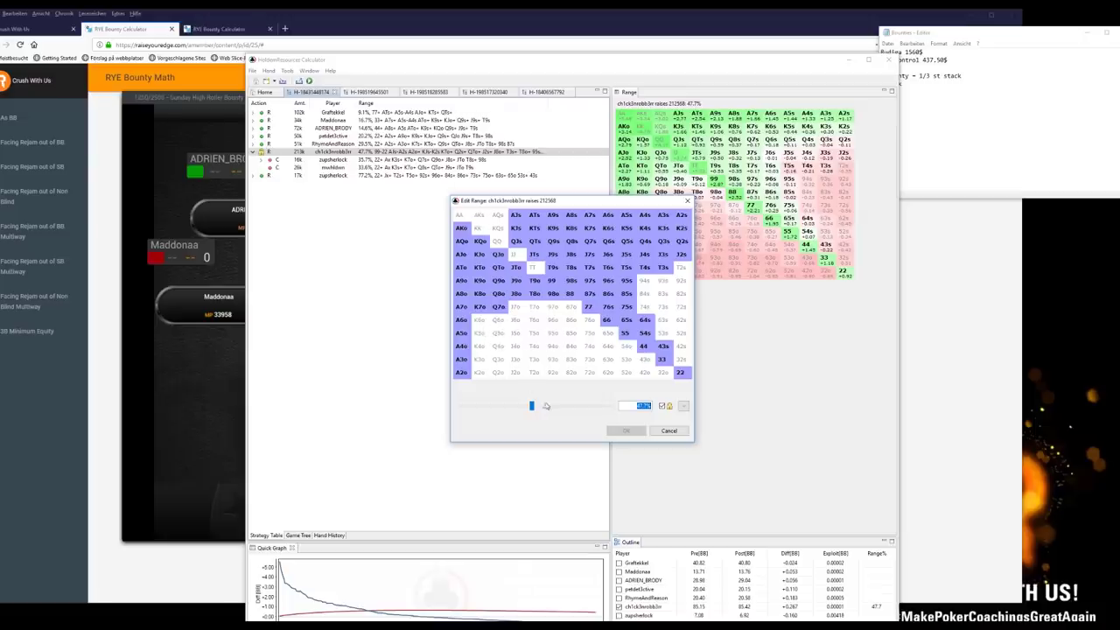
left_click_drag(532, 405, 529, 405)
mouse_move(497, 331)
left_mouse_down()
mouse_move(480, 372)
mouse_move(496, 357)
mouse_move(496, 373)
mouse_move(523, 311)
mouse_move(516, 349)
mouse_move(540, 311)
mouse_move(581, 315)
mouse_move(610, 344)
mouse_move(644, 289)
mouse_move(679, 267)
mouse_move(660, 285)
mouse_move(680, 282)
mouse_move(663, 296)
mouse_move(662, 322)
left_mouse_up()
left_click_drag(665, 307, 663, 313)
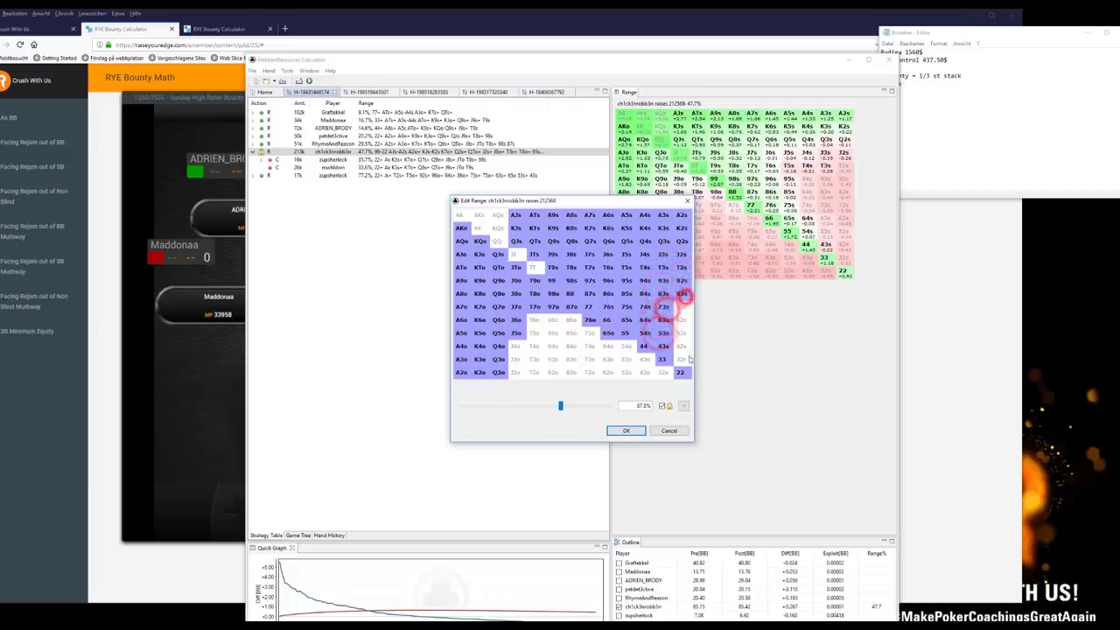
- Add 62s, 42s, 32s, 86o, 54o, J4o, T6o and 96o for a 72.7% range, apply it and show the big blind's call
left_click(680, 320)
left_click(581, 319)
left_click(624, 346)
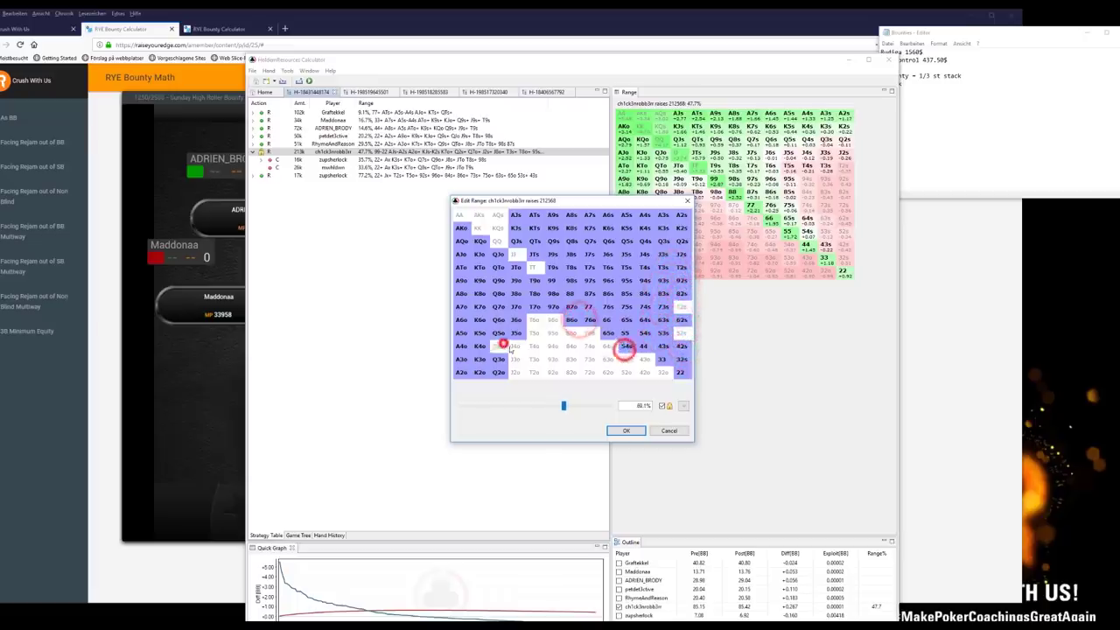
left_click(516, 346)
left_click(535, 319)
left_click(627, 431)
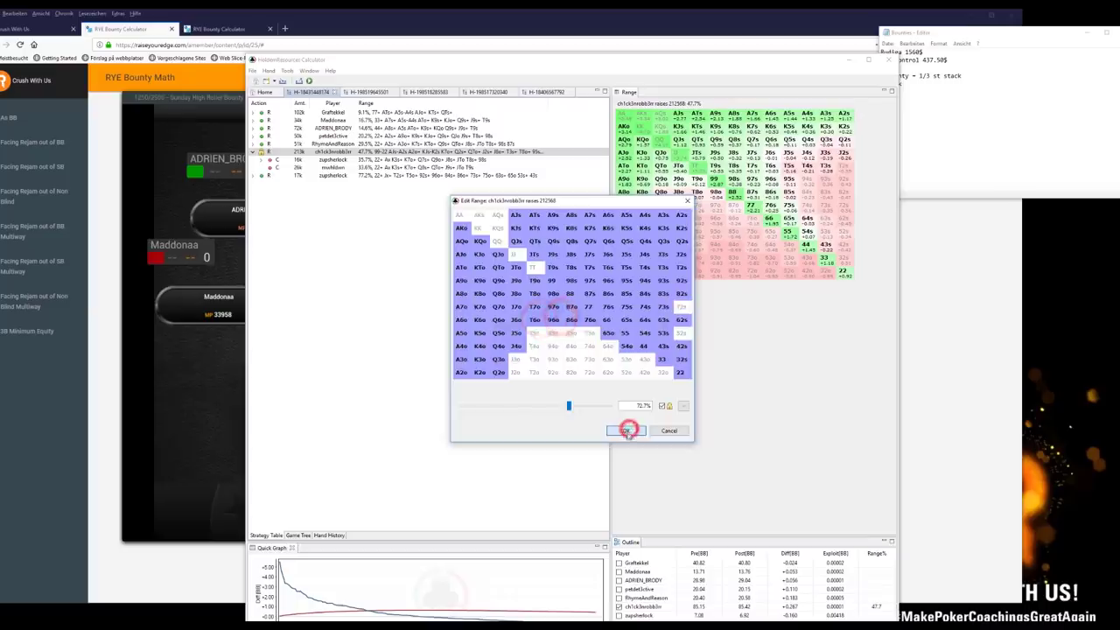
left_click(350, 167)
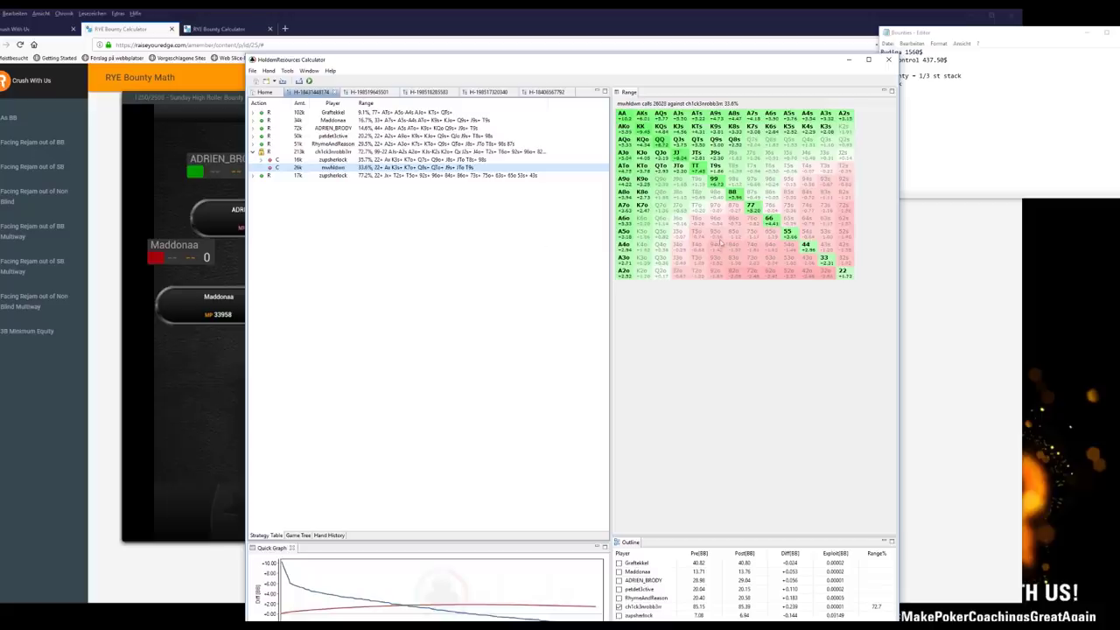
- Switch to the hand replayer and play the T9 hand through the big blind's call to the showdown
left_click(230, 373)
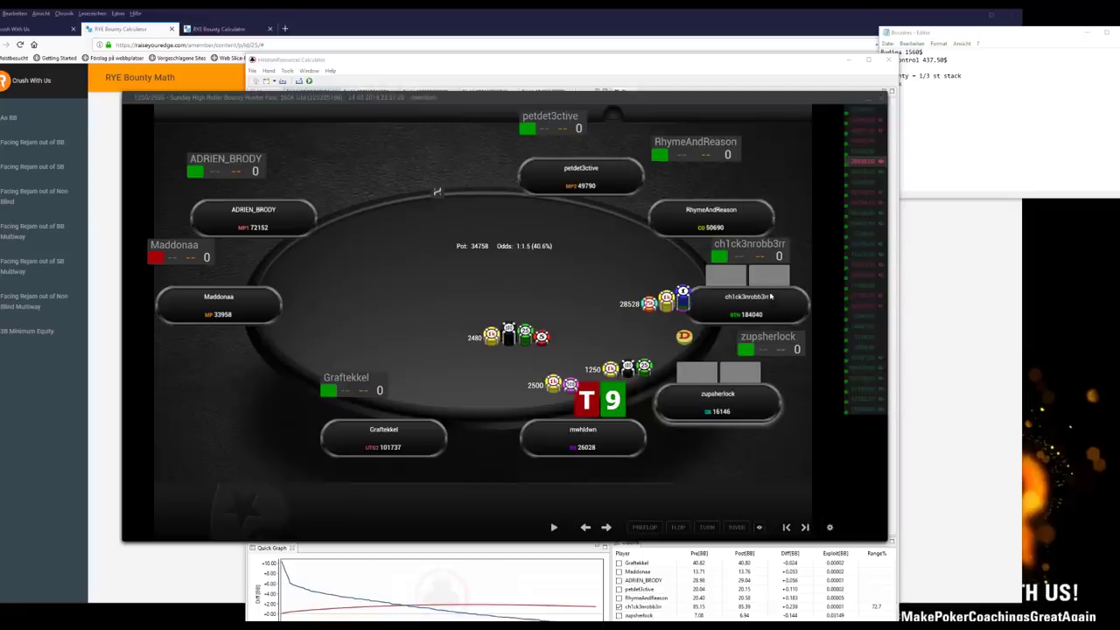
left_click(606, 528)
left_click(606, 528)
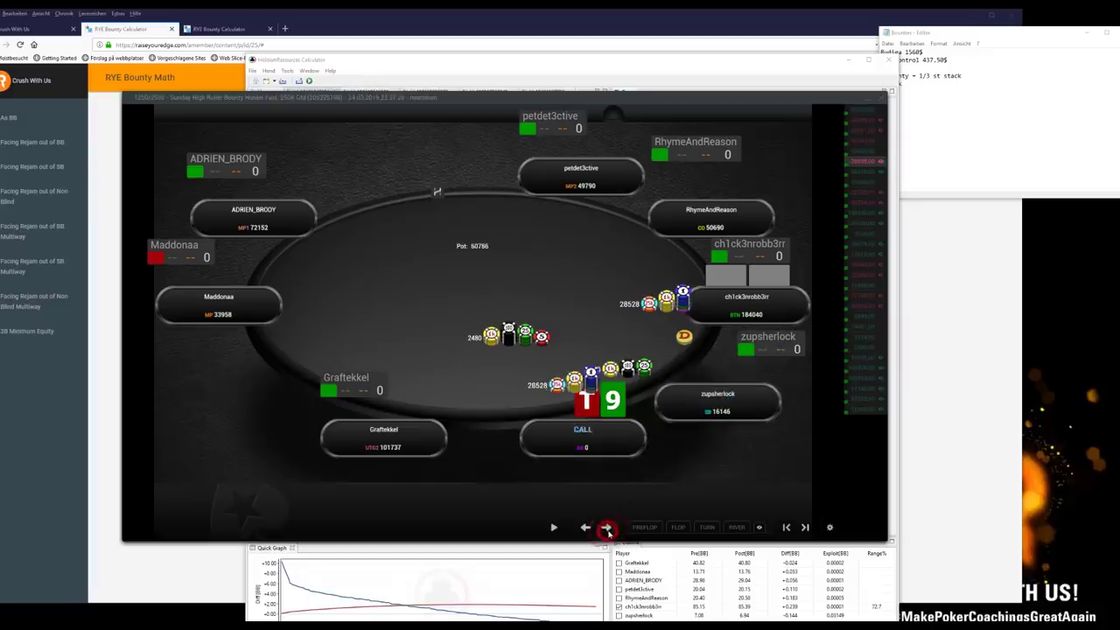
left_click(606, 528)
left_click(606, 528)
left_click(607, 529)
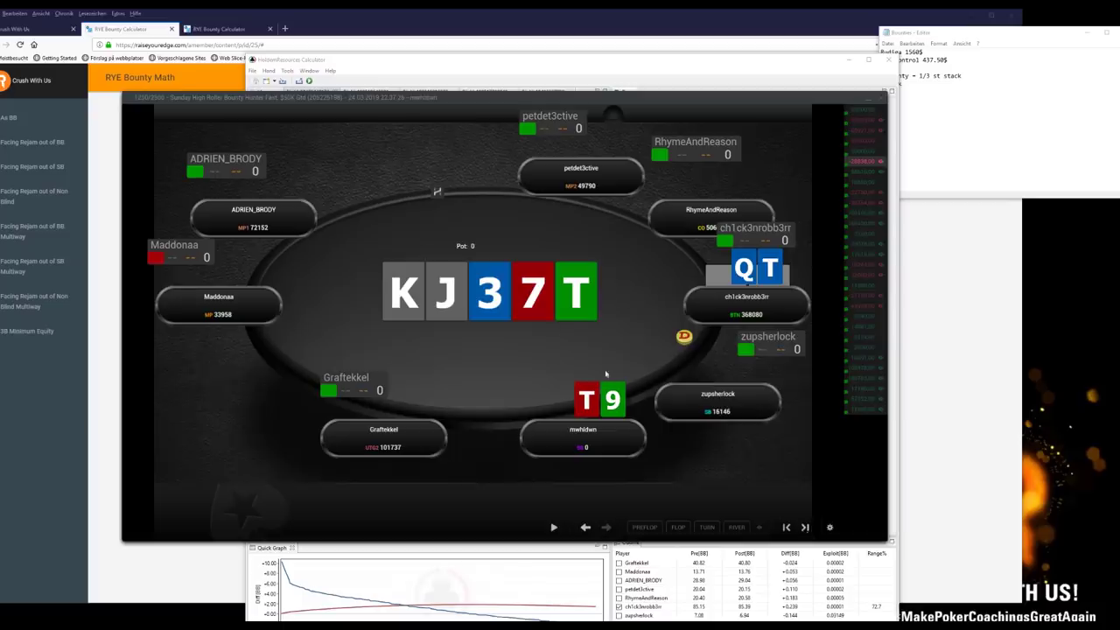
- Return to HoldemResources Calculator and compare the big blind's calling range with the button's raising range for the T9 hand
left_click(427, 59)
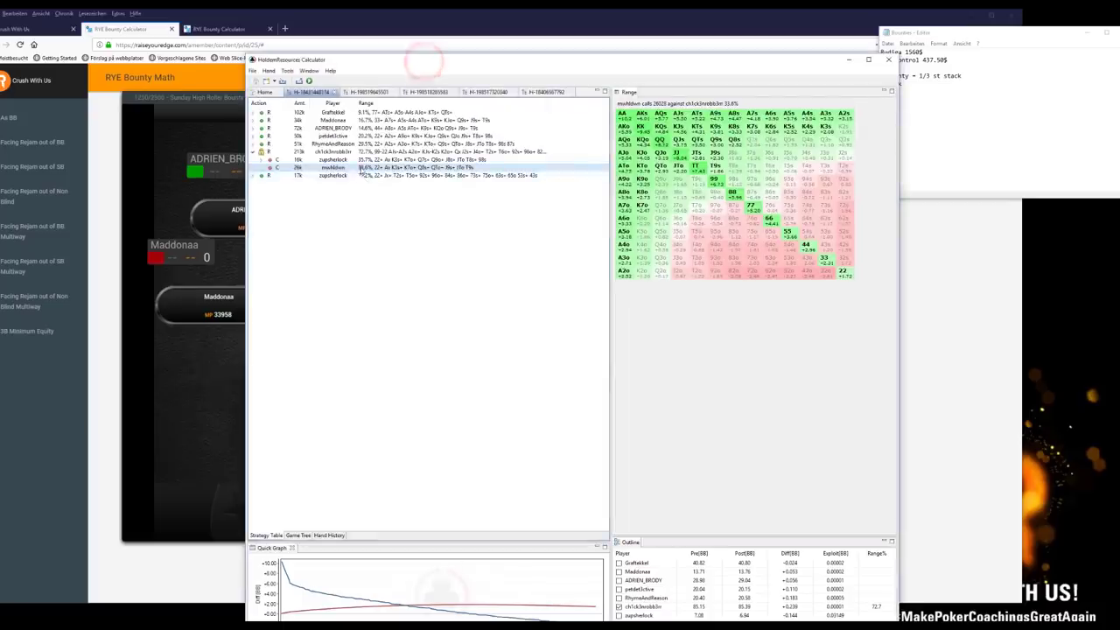
left_click(361, 168)
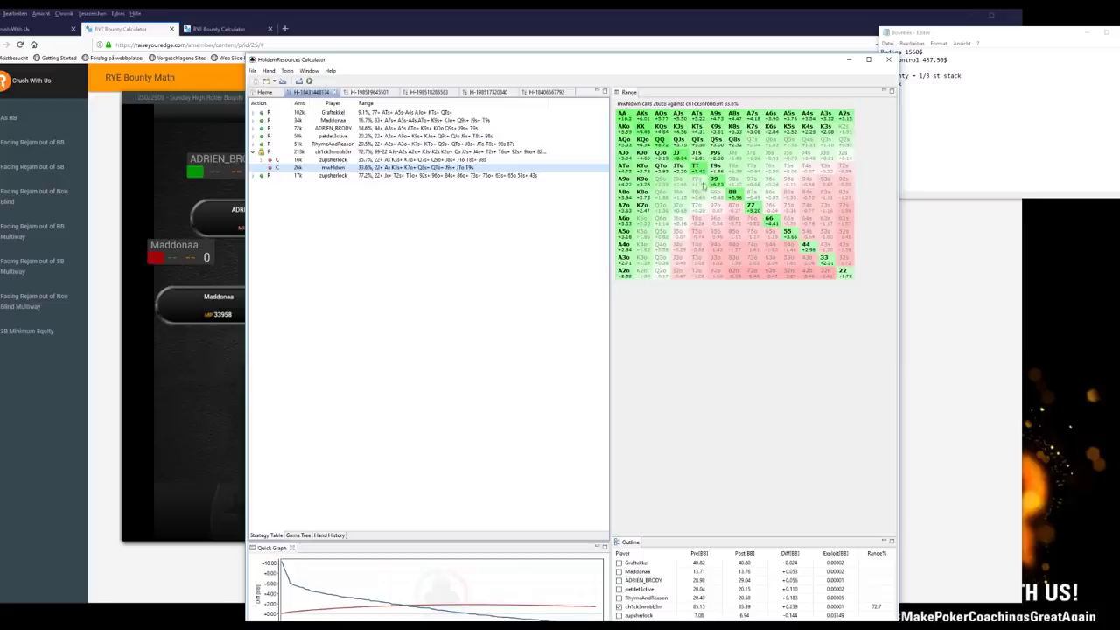
left_click(194, 318)
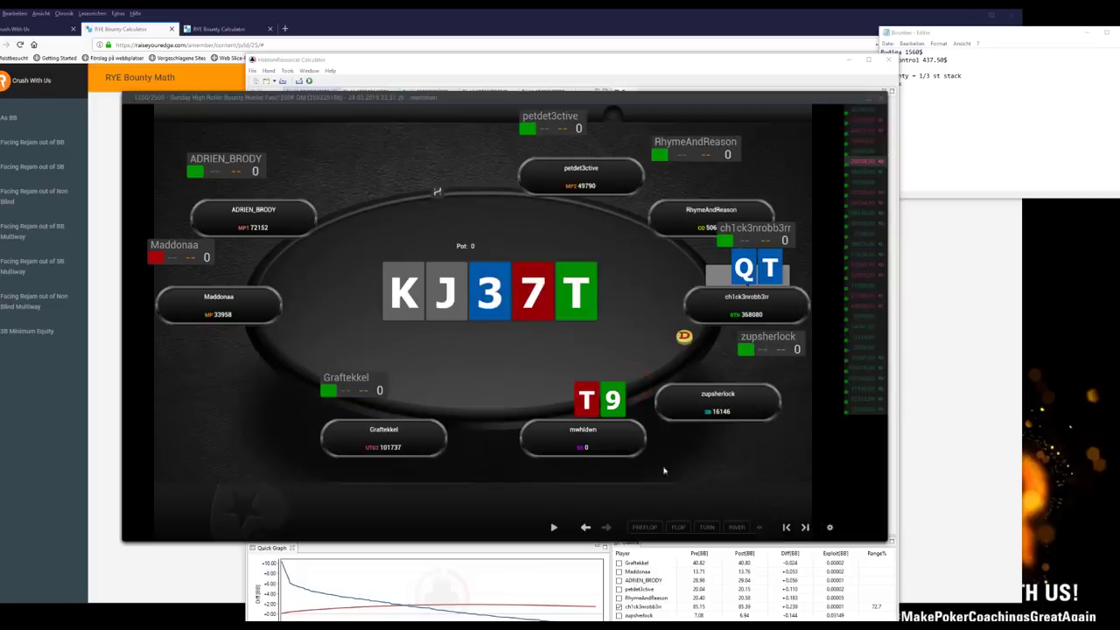
left_click(537, 574)
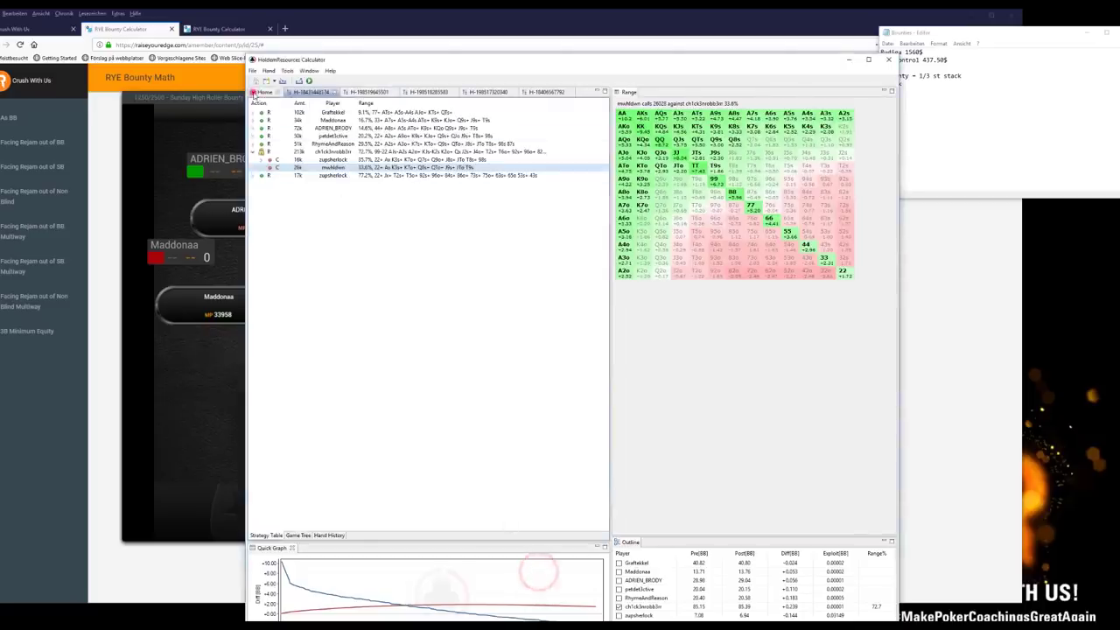
left_click(262, 92)
left_click(306, 92)
left_click(328, 151)
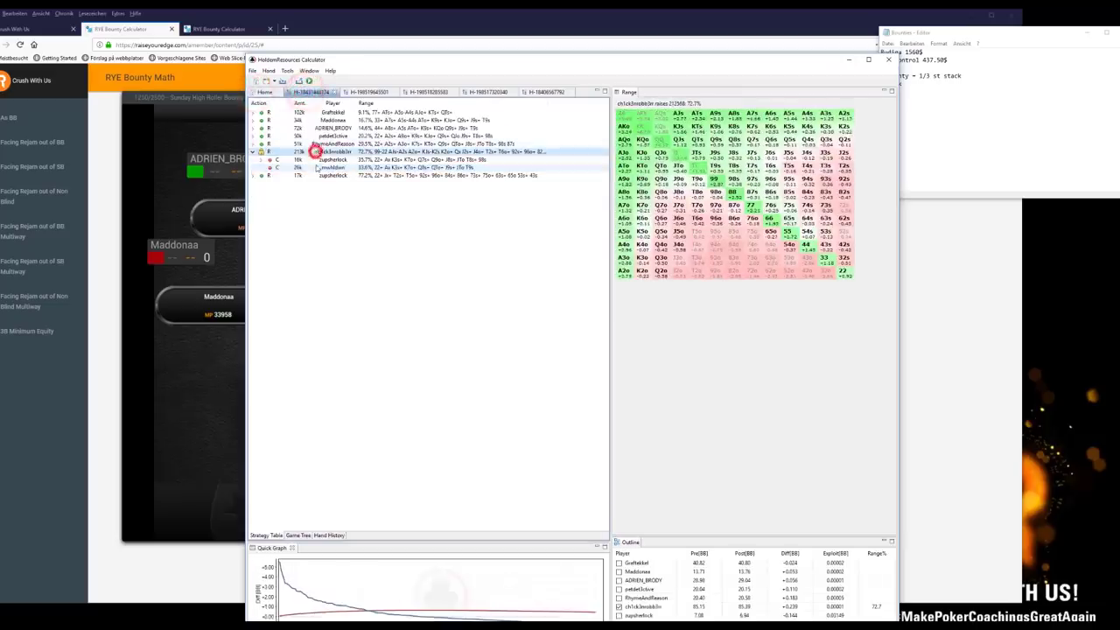
left_click(263, 92)
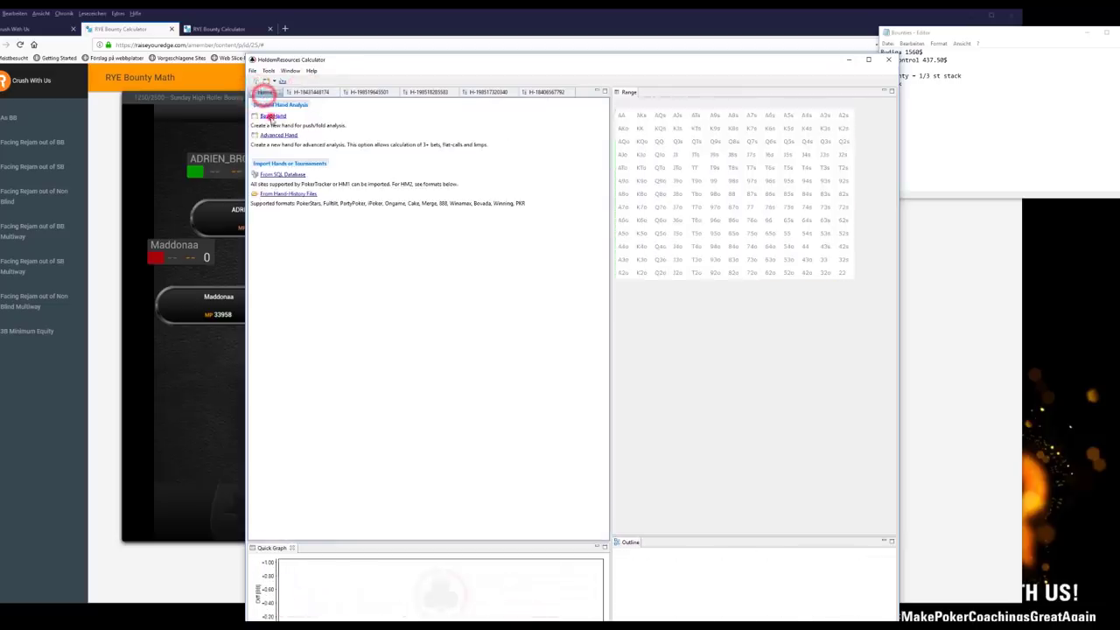
- Switch to the hand replayer and skip ahead through the hands to the MP2 J9 hand at 1000/2000 blinds
left_click(679, 458)
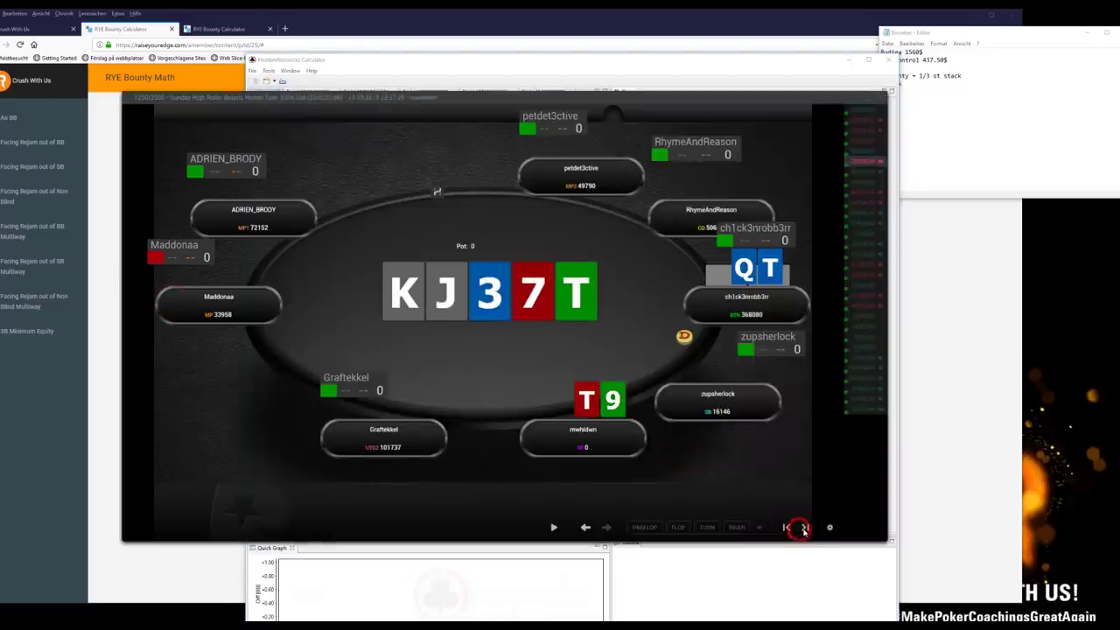
left_click(803, 528)
left_click(803, 528)
left_click(804, 528)
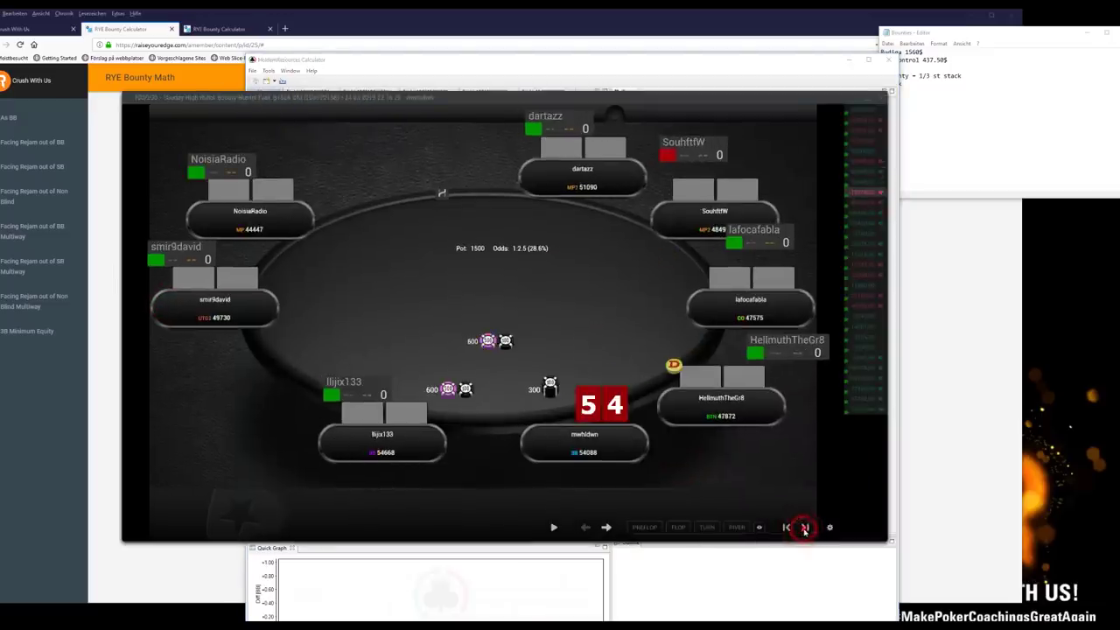
left_click(803, 528)
left_click(803, 529)
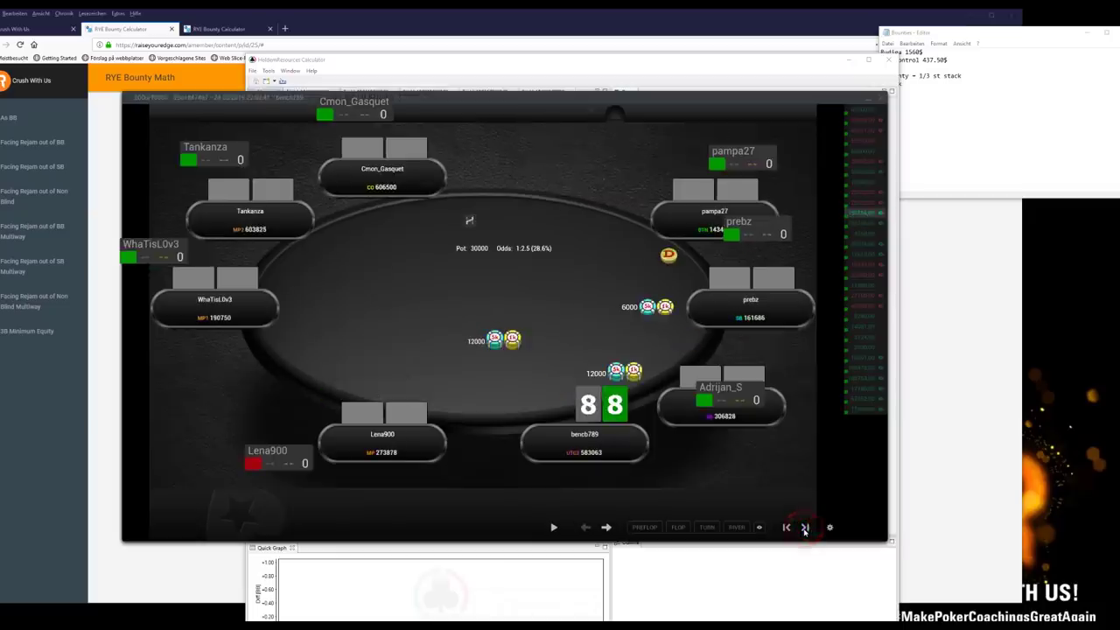
left_click(804, 528)
left_click(803, 528)
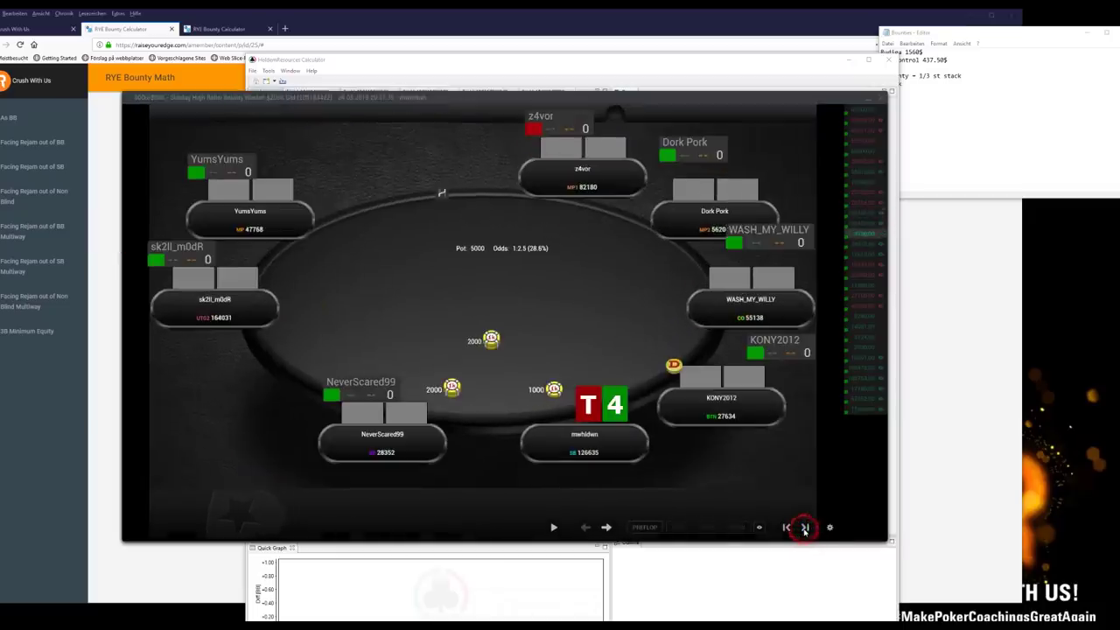
left_click(804, 529)
left_click(804, 528)
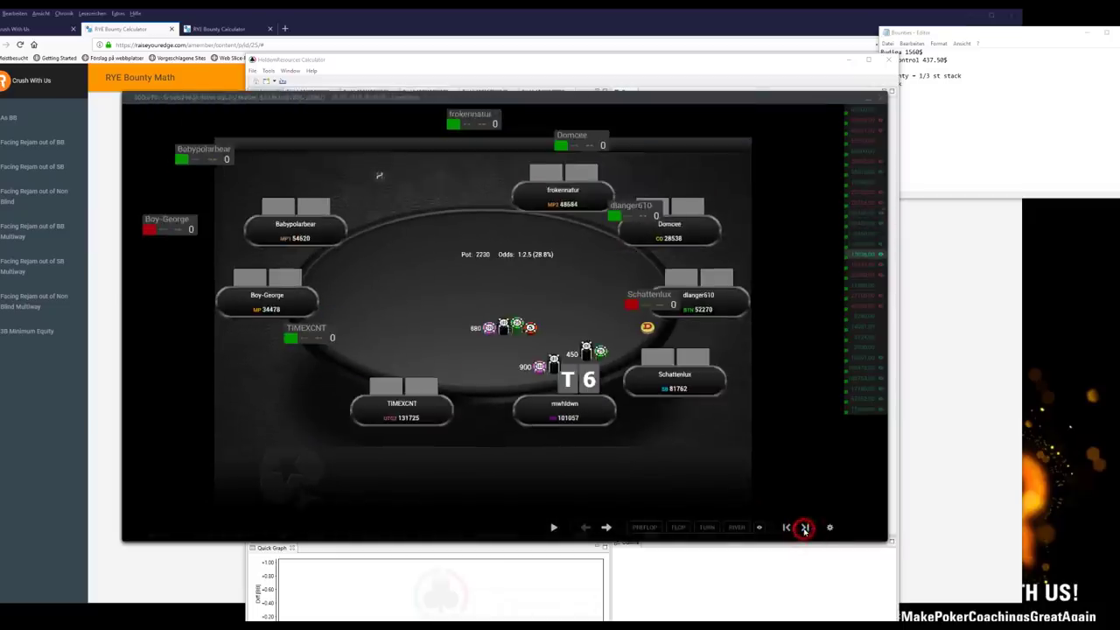
left_click(804, 528)
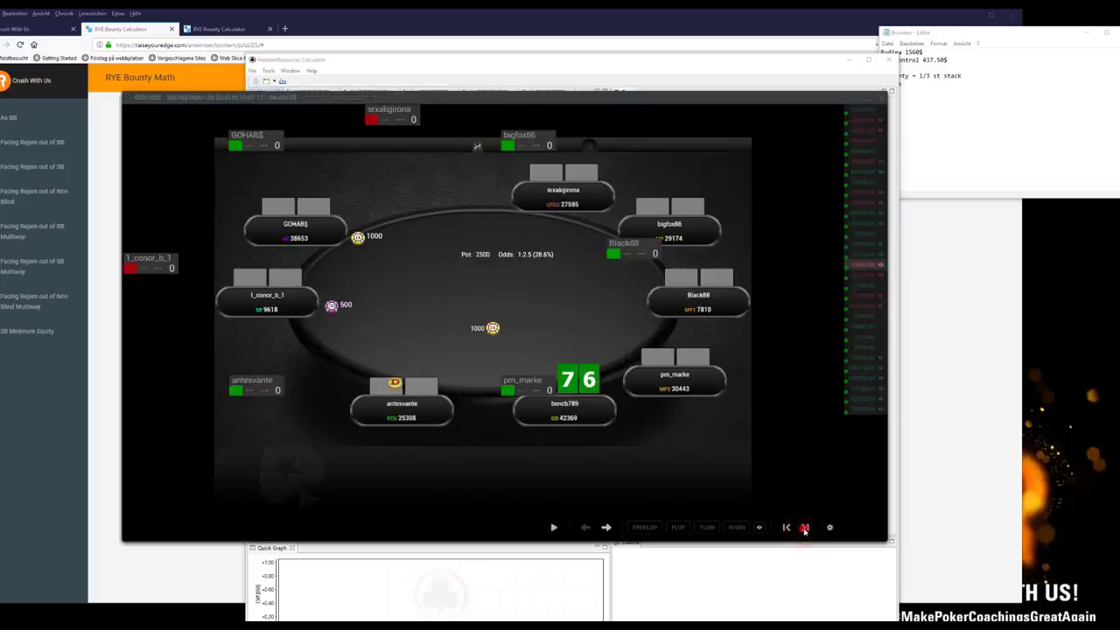
left_click(804, 528)
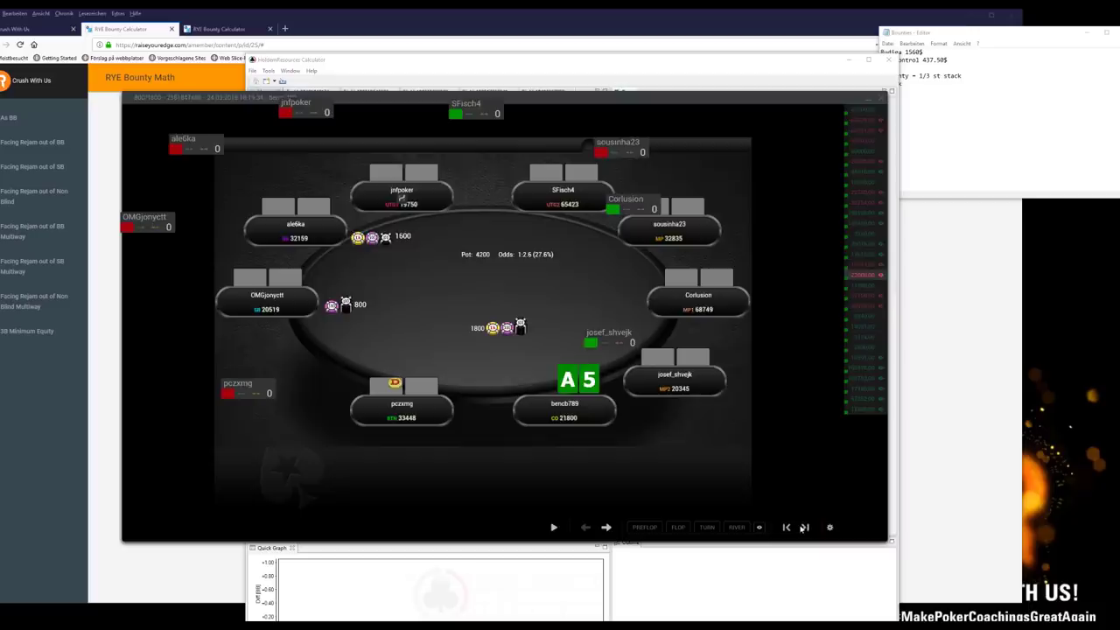
left_click(804, 528)
left_click(804, 528)
left_click(803, 529)
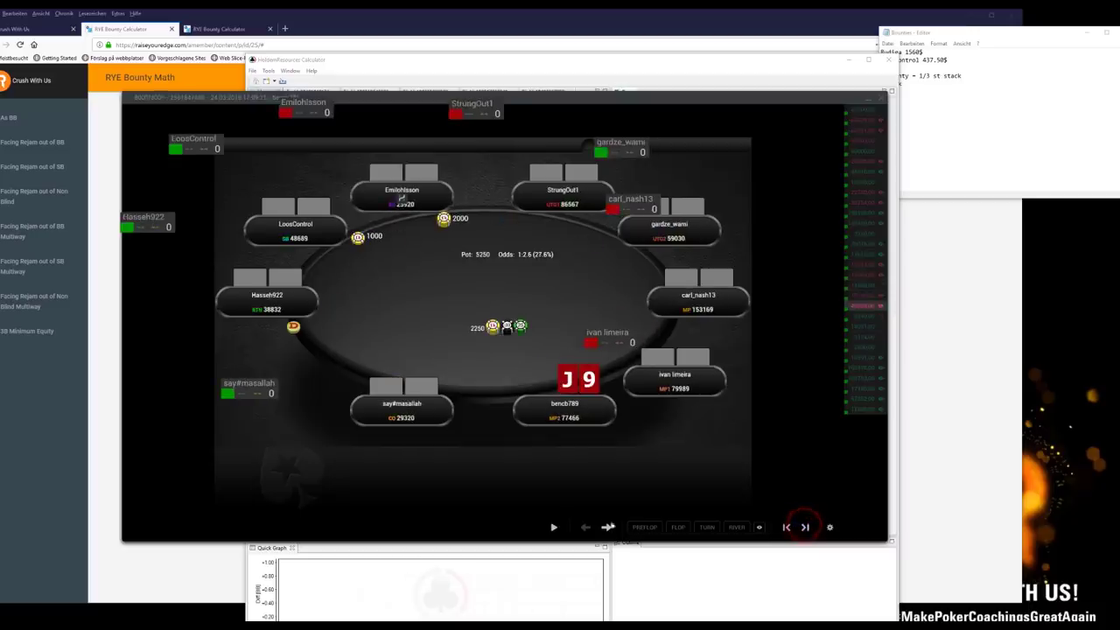
- Play the J9 hand through the 4300 open to the small blind's 49689 all-in rejam
left_click(607, 526)
left_click(607, 527)
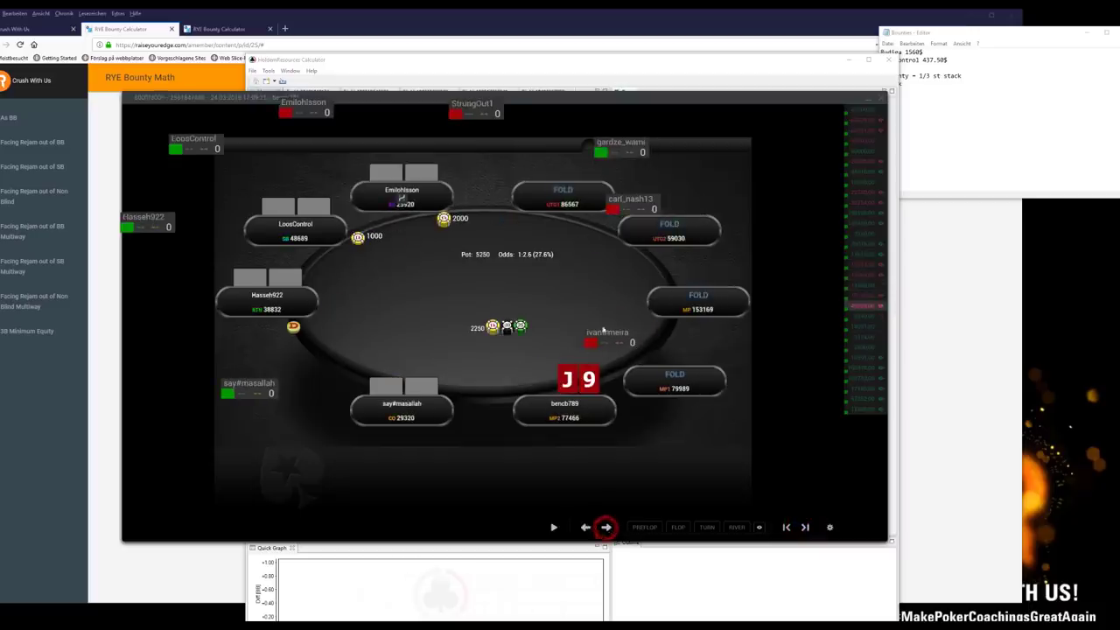
left_click(605, 527)
left_click(606, 526)
left_click(606, 526)
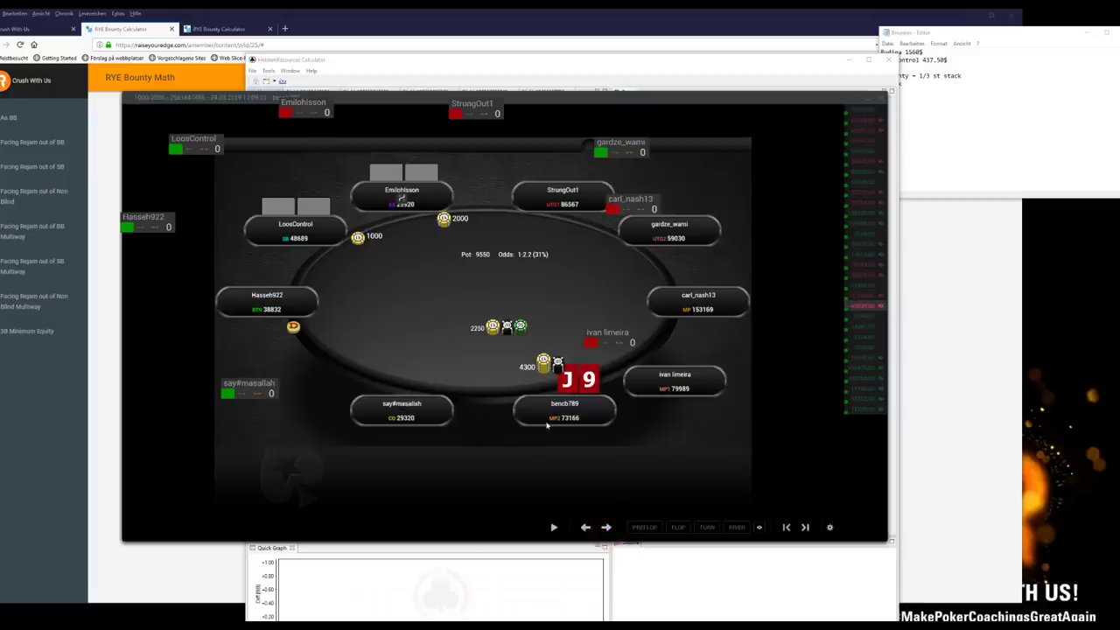
left_click(605, 527)
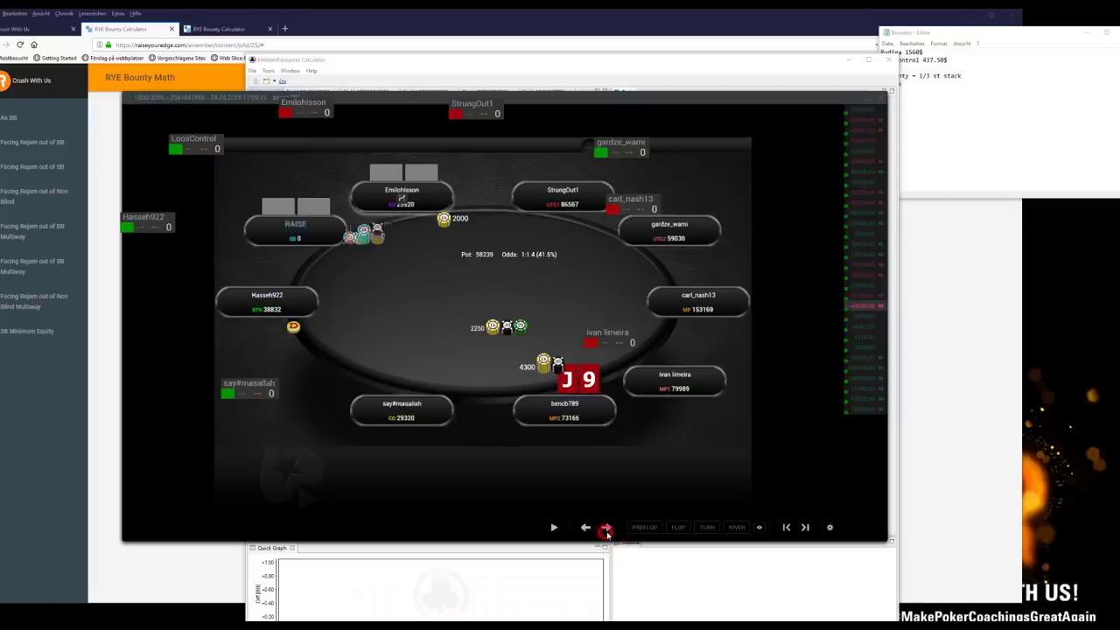
- In the Bounties notes, add "(125$)" after the small blind's 437.50$ bounty
left_click(977, 102)
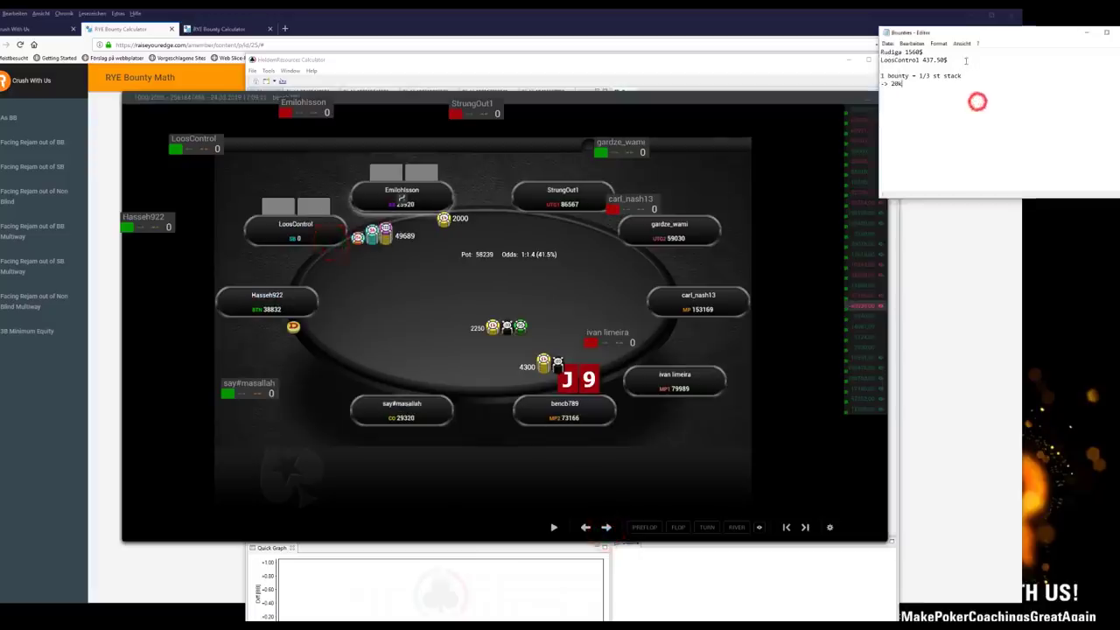
double_click(960, 59)
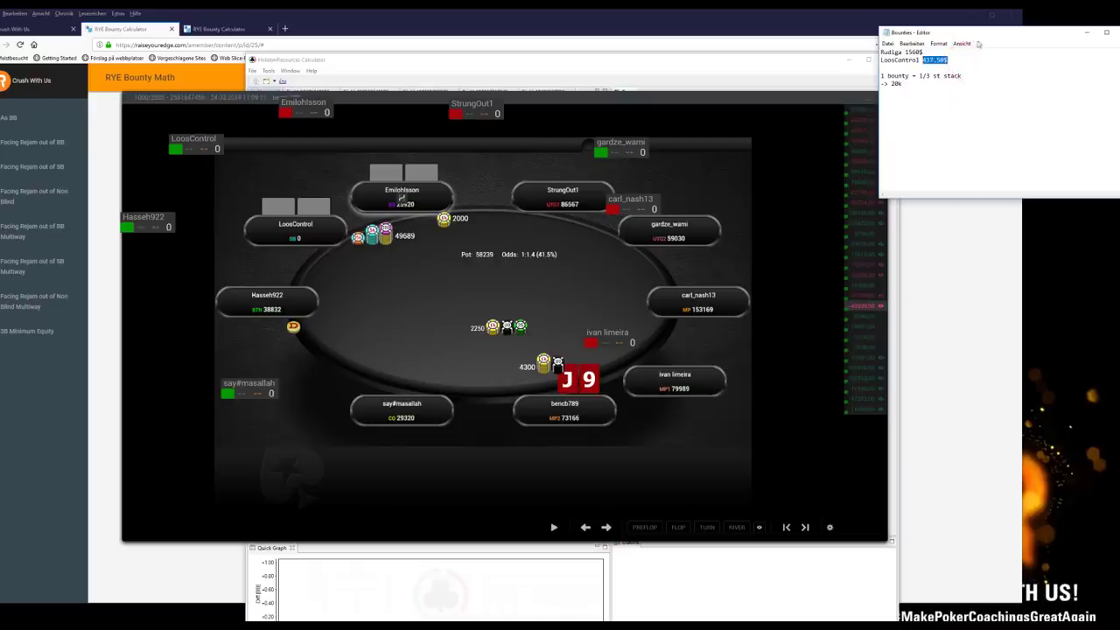
left_click(928, 60)
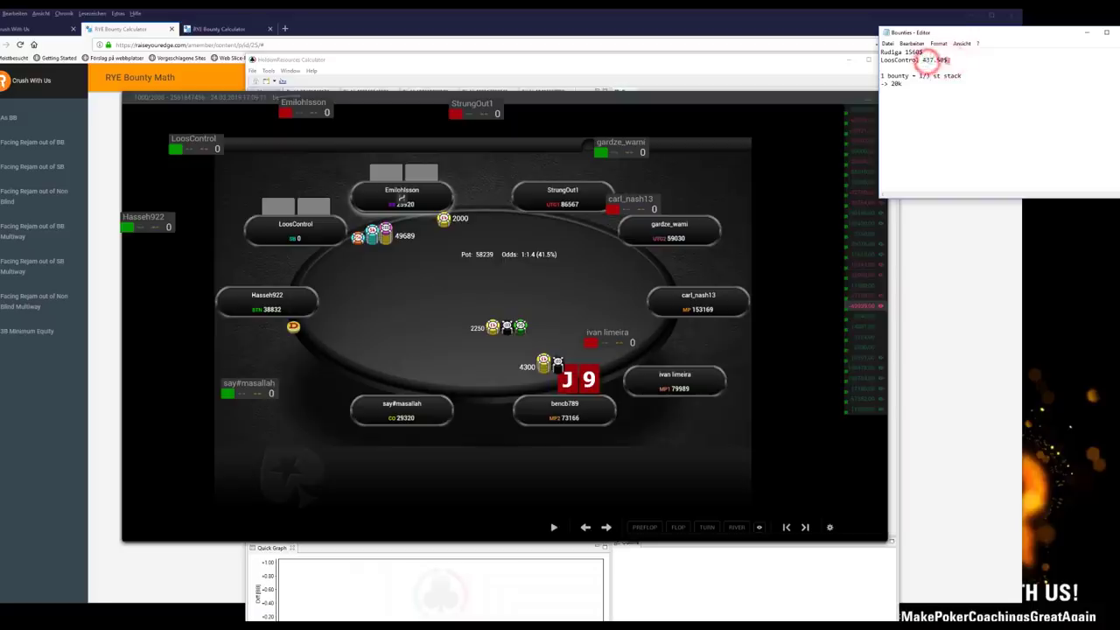
left_click(923, 53)
left_click(956, 60)
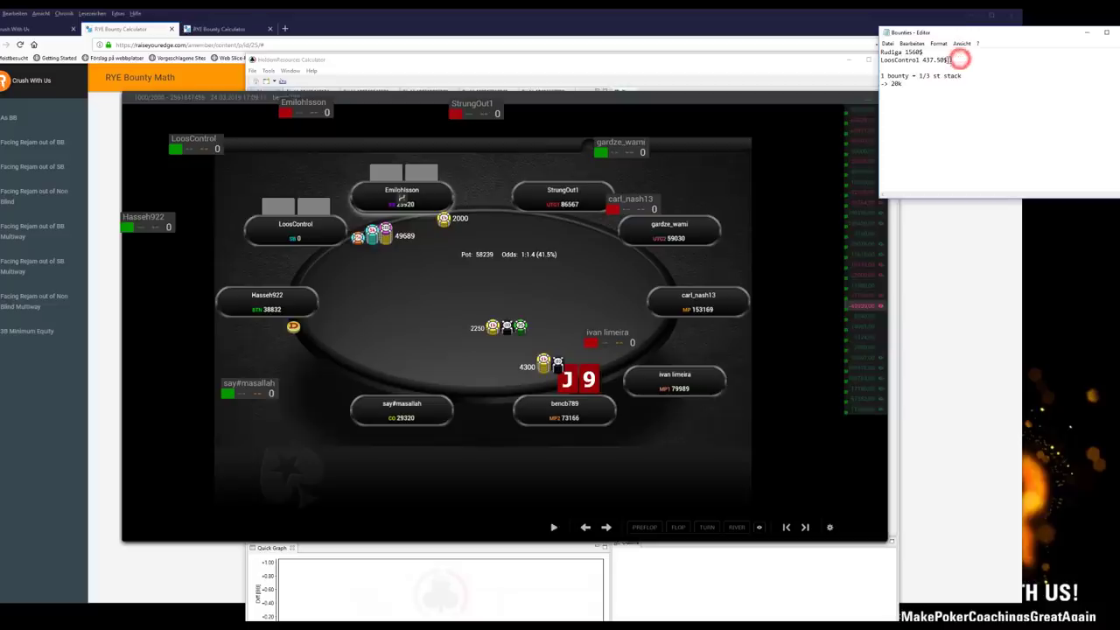
left_click(921, 59)
left_click(949, 60)
left_click(925, 61)
left_click(628, 573)
- Switch to the browser's second RYE Bounty Calculator page and show the Facing Rejam out of SB form
left_click(200, 244)
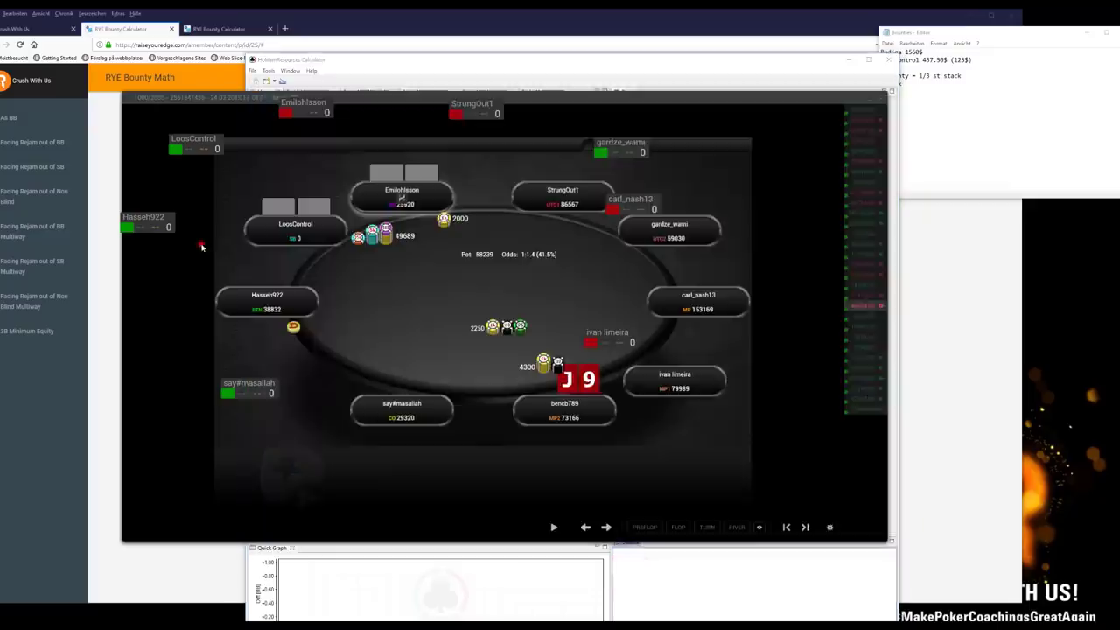
left_click(311, 33)
left_click(235, 26)
left_click_drag(366, 19, 400, 23)
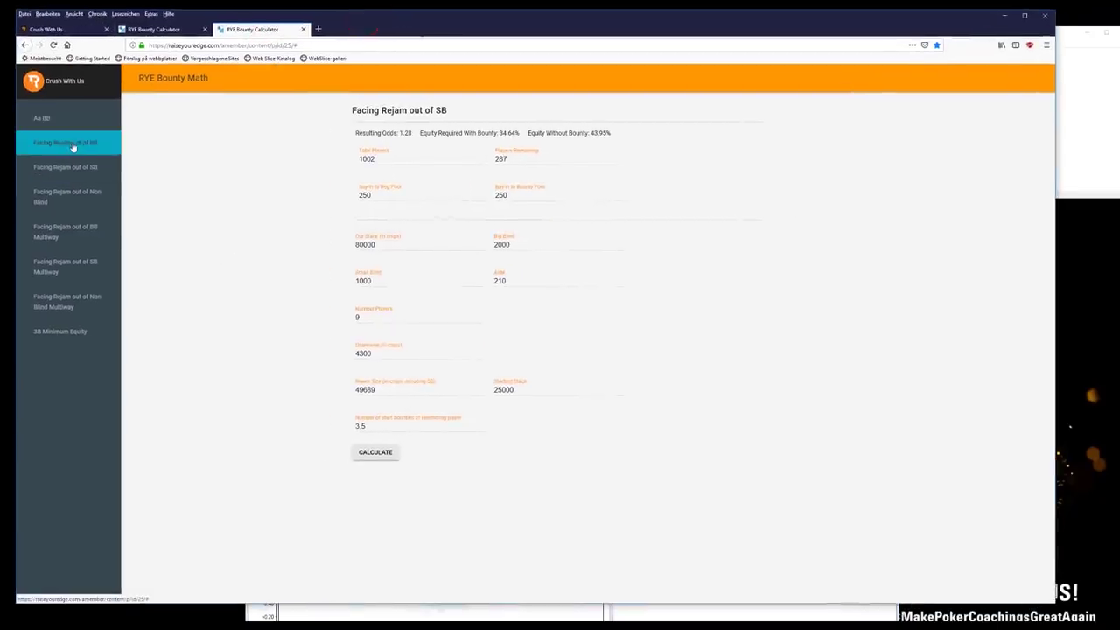
left_click_drag(453, 112, 350, 114)
left_click(348, 114)
- Examine the total players, players remaining and the buy-ins to the regular and bounty pools
left_click(377, 158)
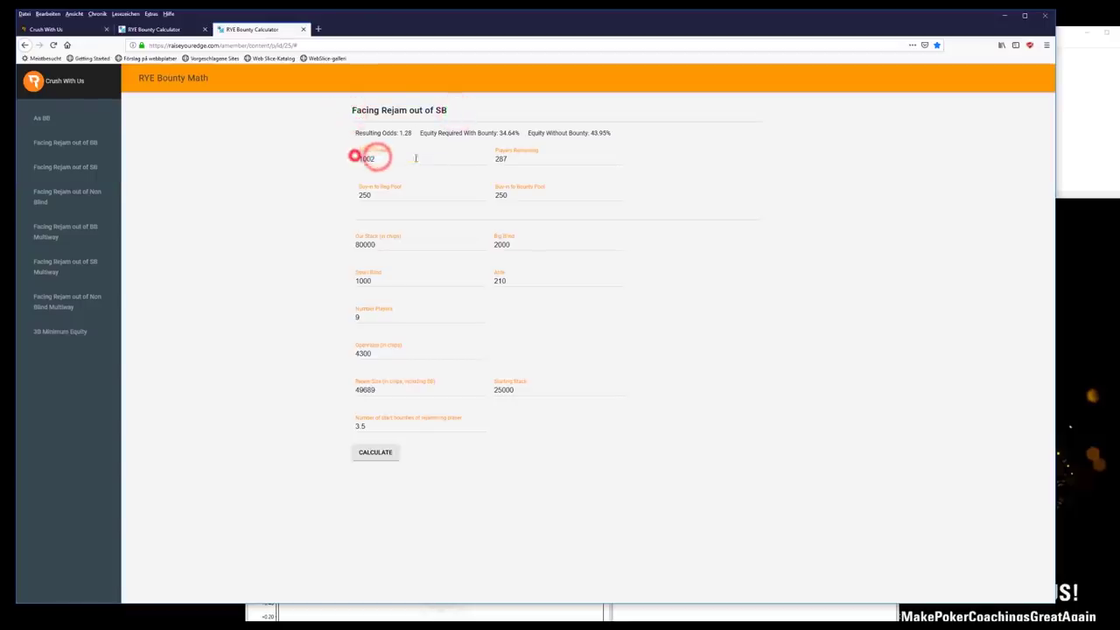
left_click(353, 157)
left_click(390, 158)
left_click(380, 157)
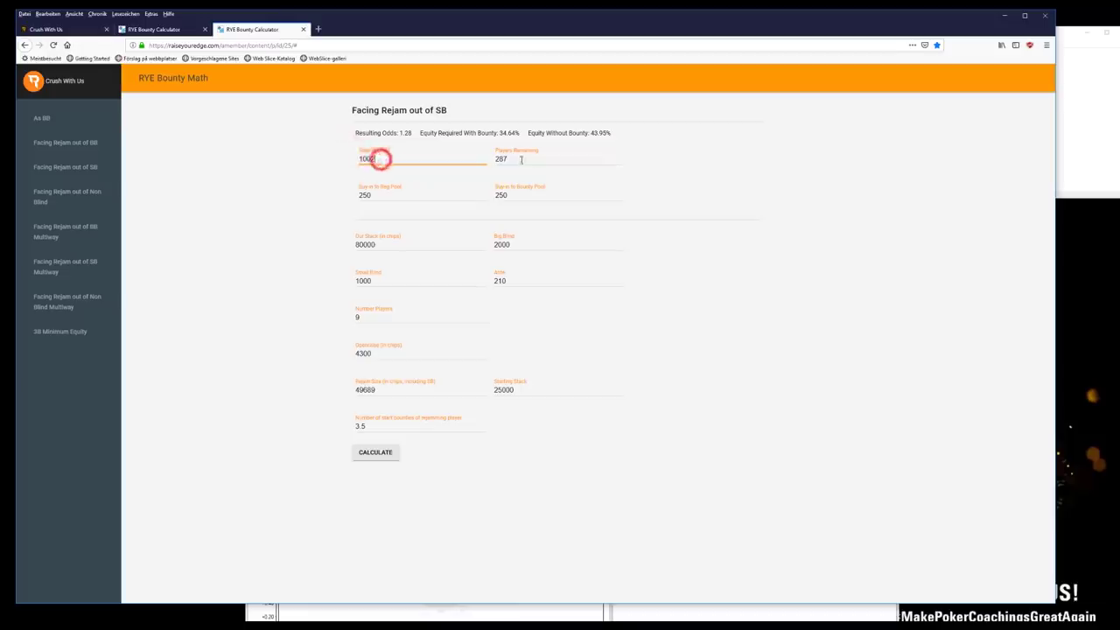
left_click(517, 157)
left_click(475, 156)
left_click(412, 198)
left_click(357, 194)
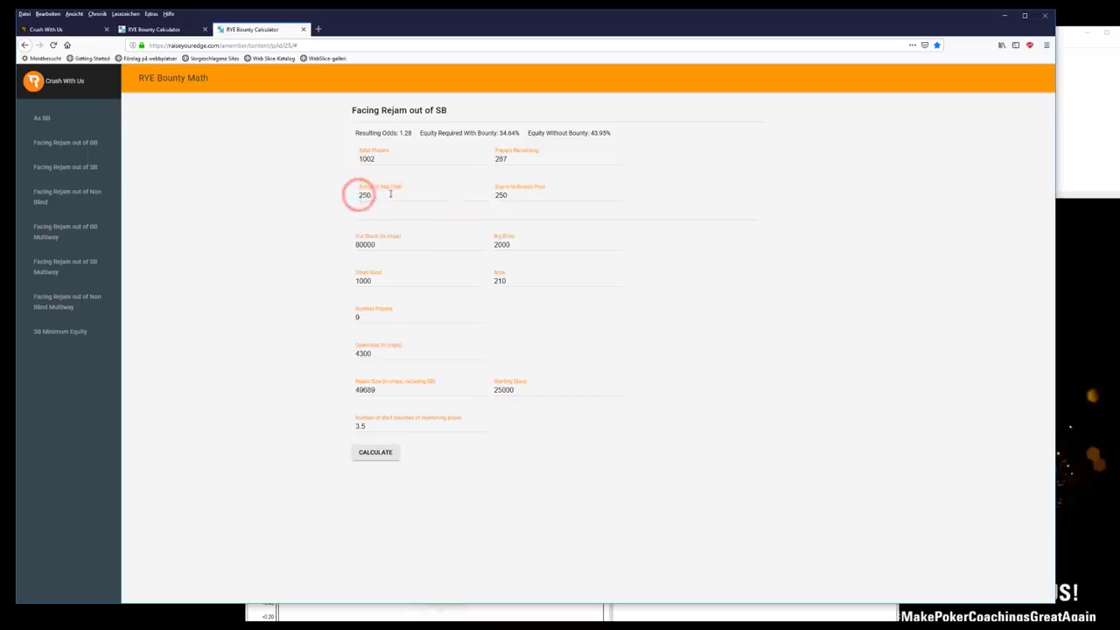
left_click(518, 195)
left_click(487, 194)
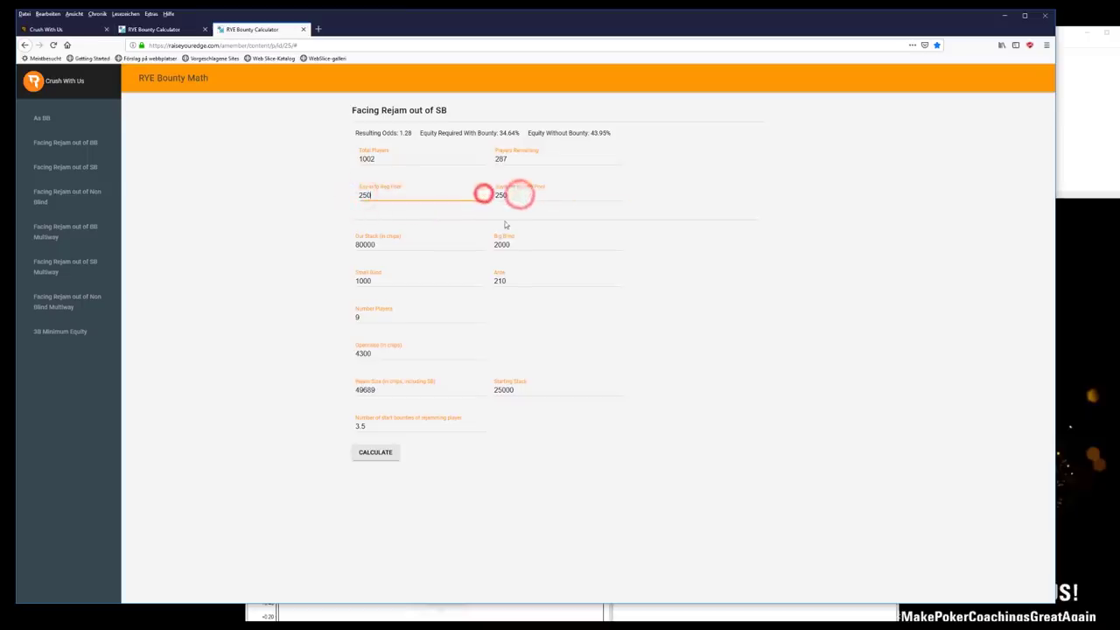
- Examine the stack, big blind, small blind, ante and number of players entered for the J9 hand
left_click(389, 246)
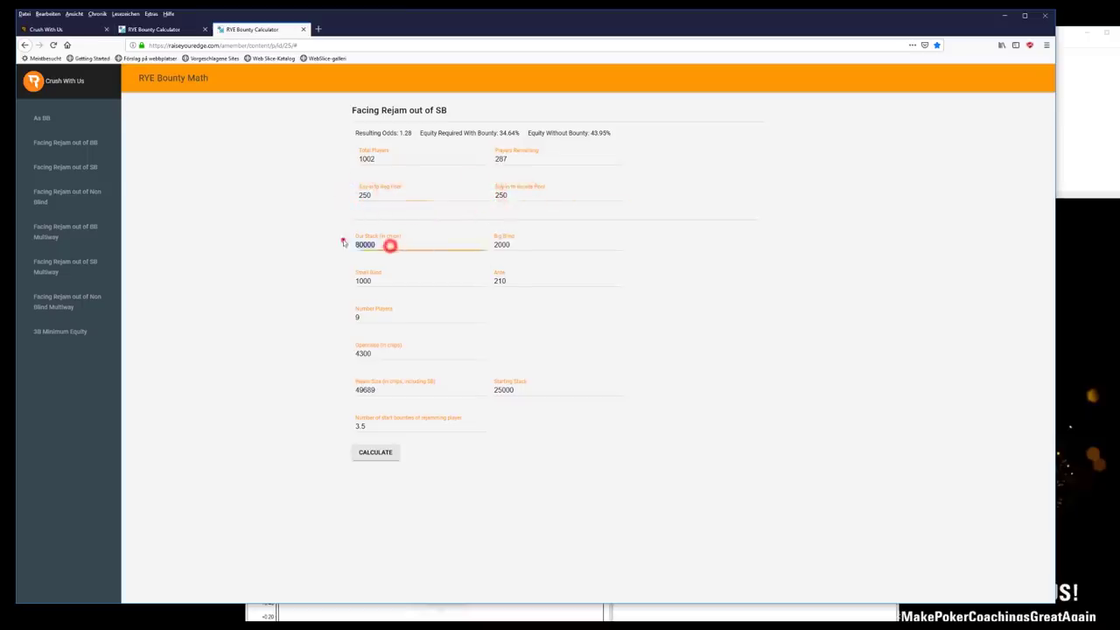
left_click(344, 239)
left_click(512, 242)
left_click(386, 280)
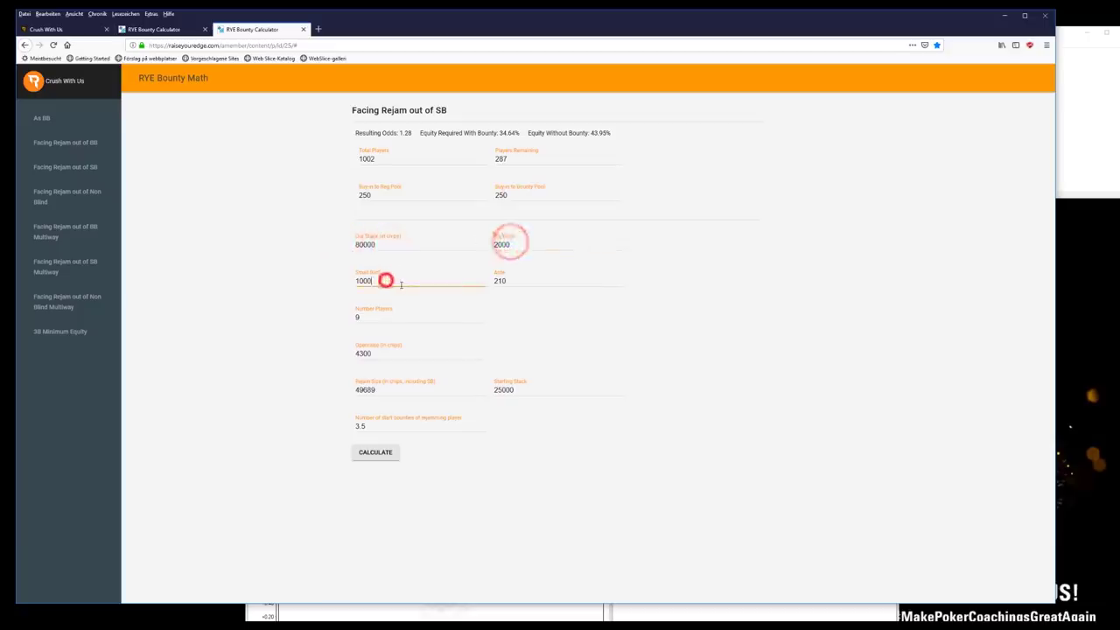
left_click(531, 281)
left_click(485, 281)
left_click(383, 312)
left_click(333, 307)
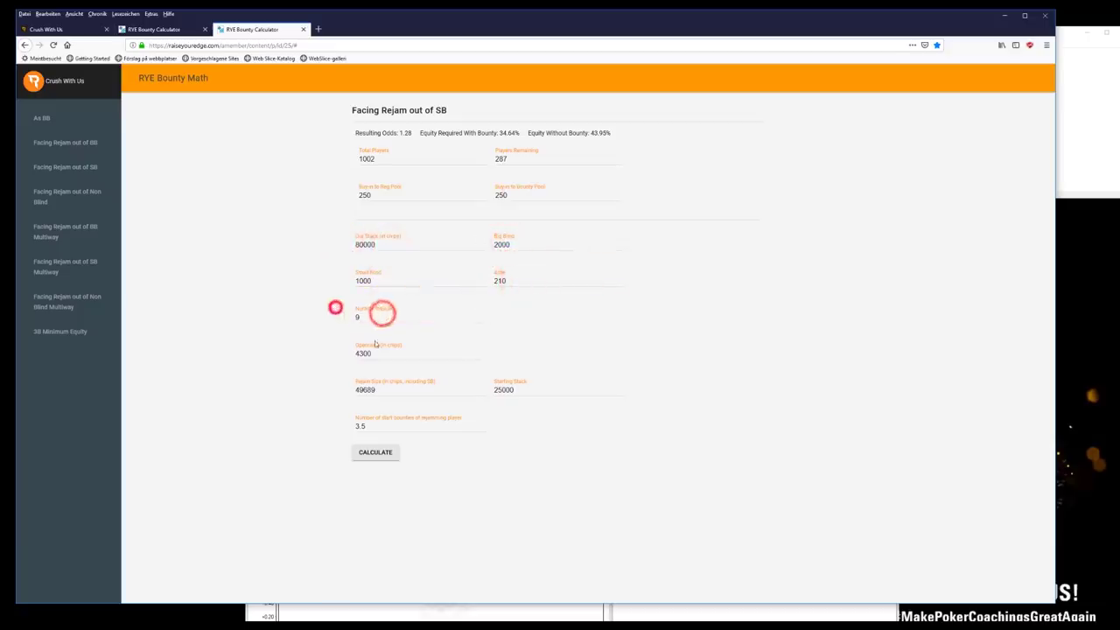
- Check the open size, rejam size, starting stack and number of start bounties, and calculate the required equity with bounty
left_click(376, 354)
left_click(348, 351)
left_click(382, 389)
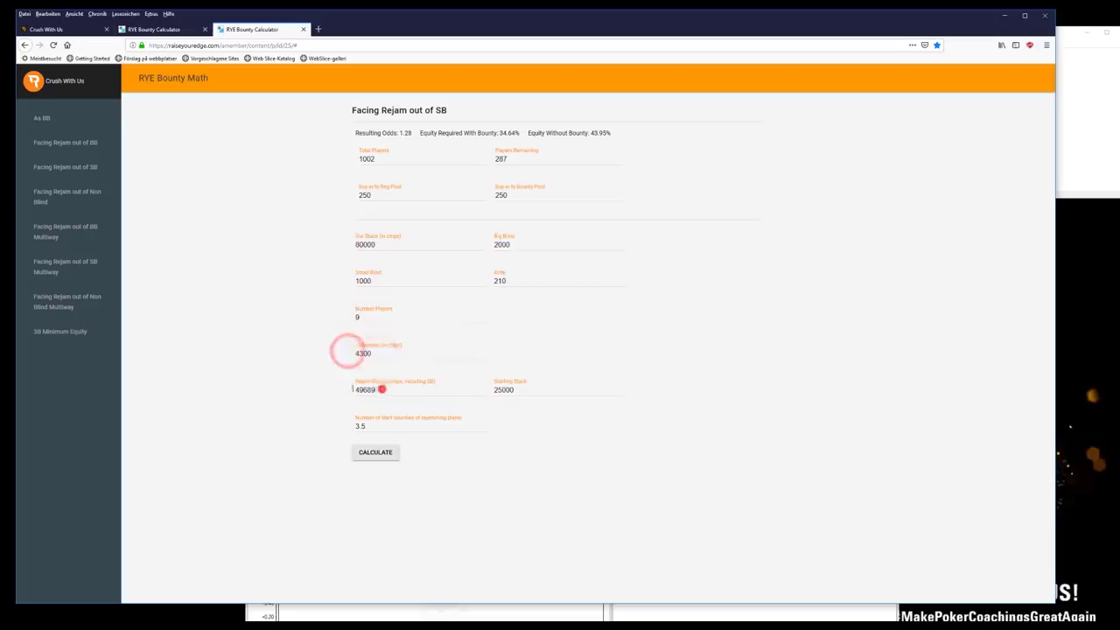
left_click(327, 387)
left_click(427, 382)
left_click(530, 392)
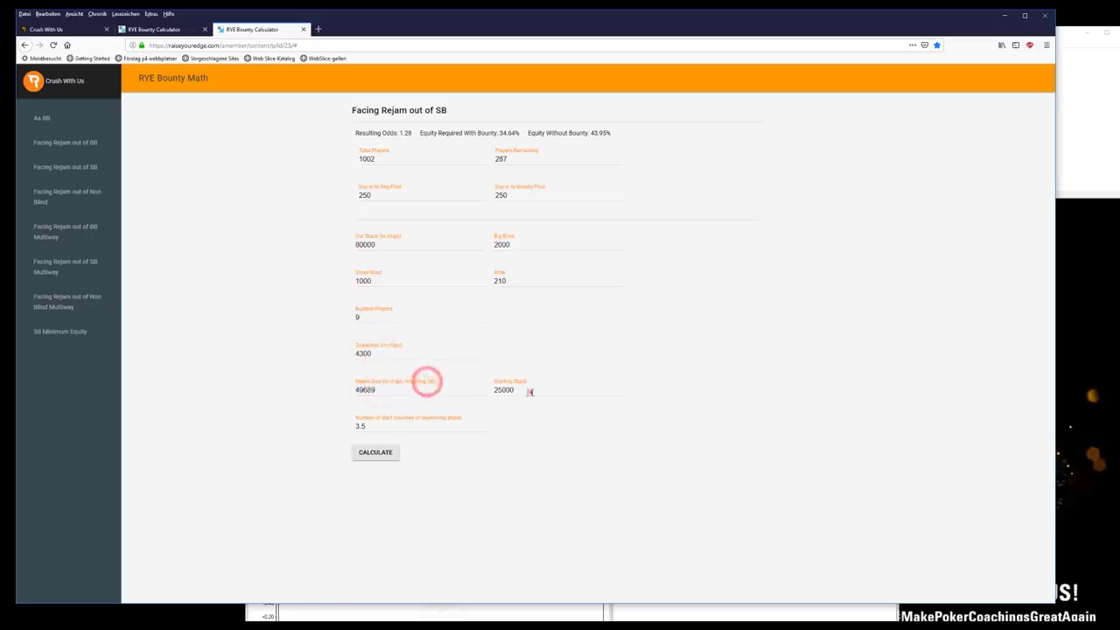
left_click(487, 389)
left_click(383, 426)
left_click(386, 452)
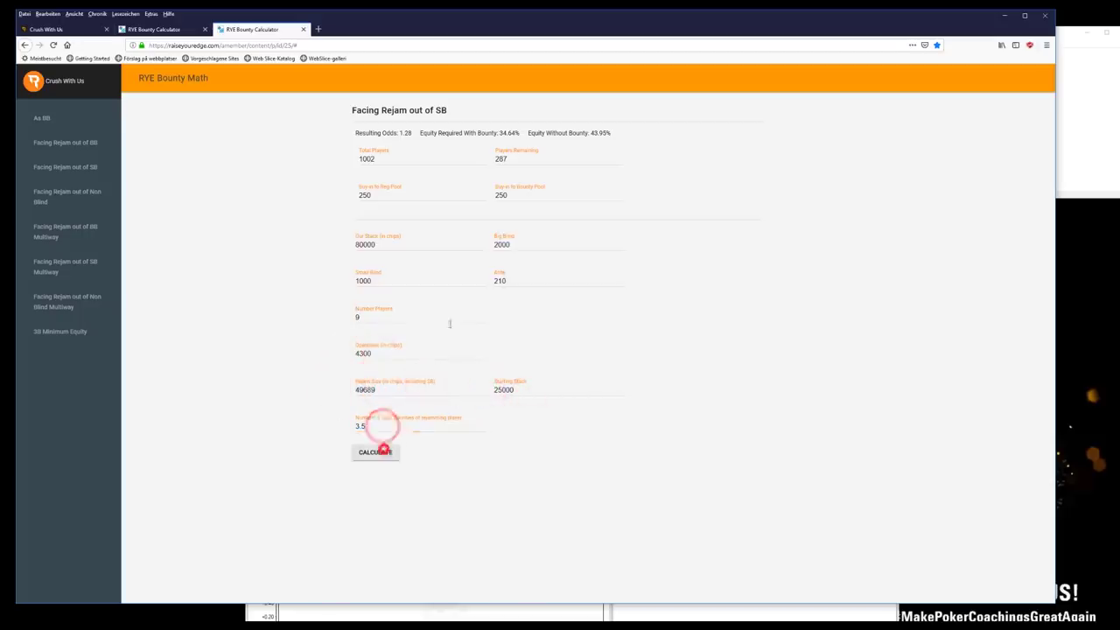
left_click(500, 133)
- Switch to Power-Equilab and clear all the hand ranges of the previous calculation
mouse_move(442, 612)
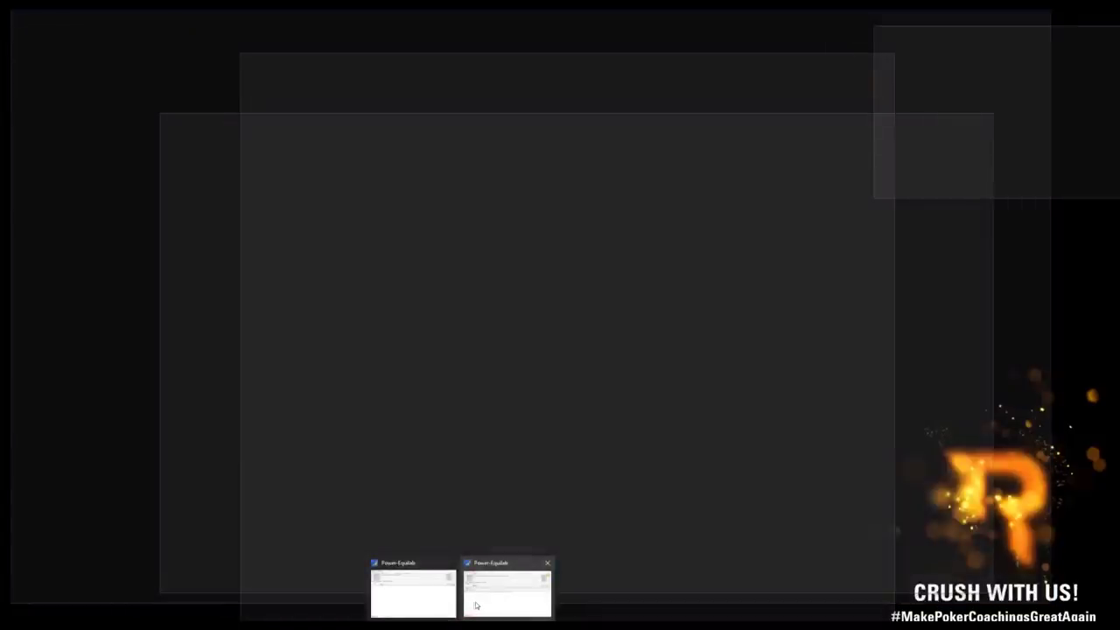
left_click(446, 604)
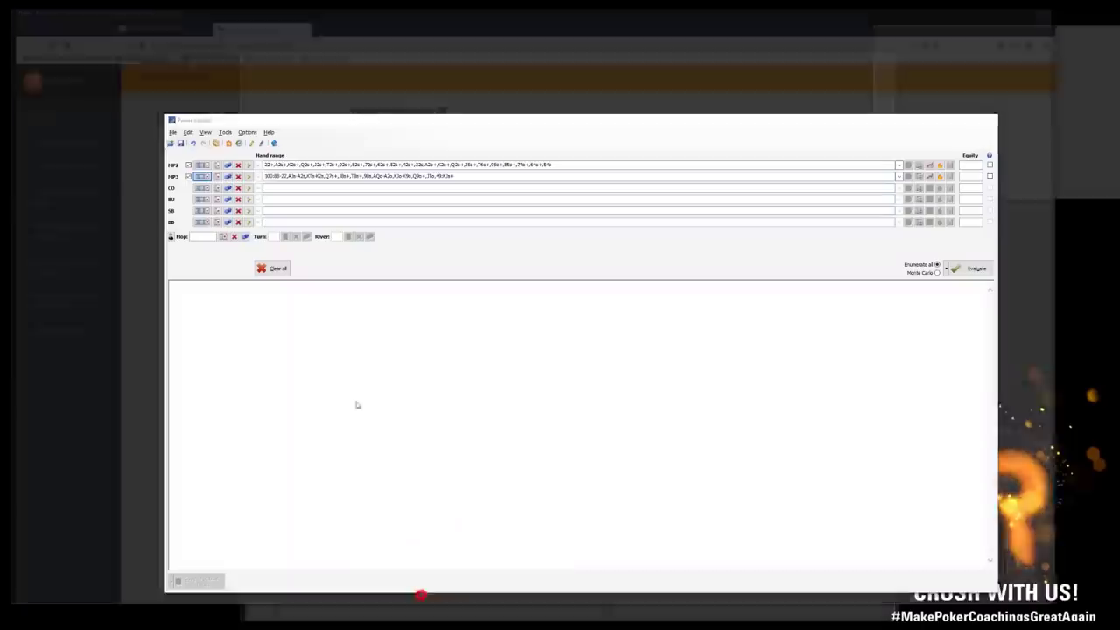
left_click(262, 267)
left_click(270, 165)
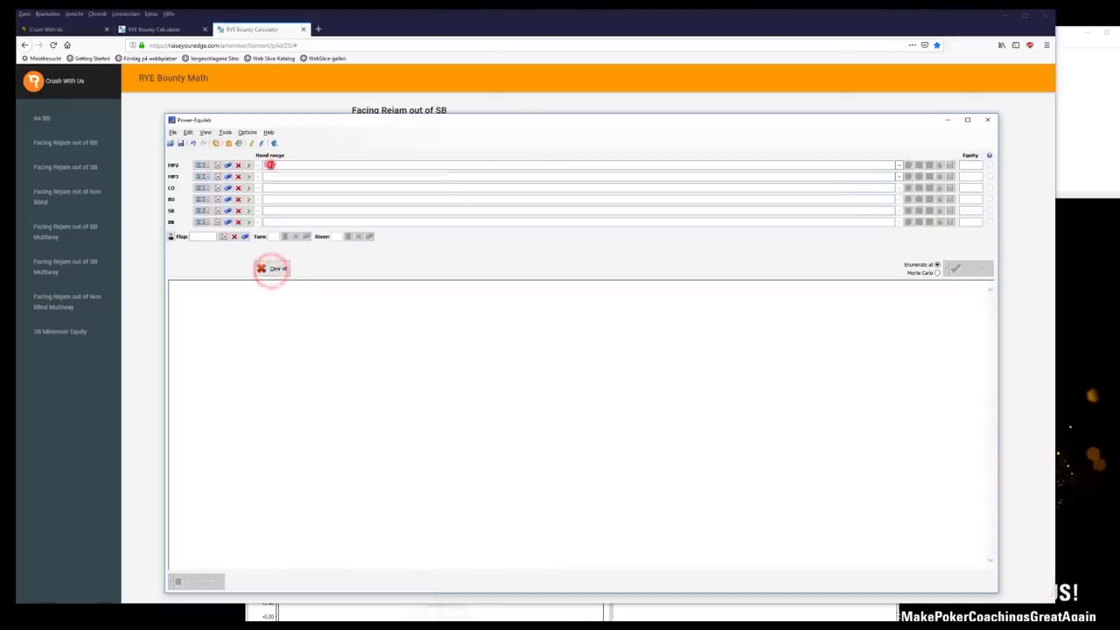
- Start a weighted range for MP3 with AA at 59 percent and KK at 65 percent
left_click(202, 175)
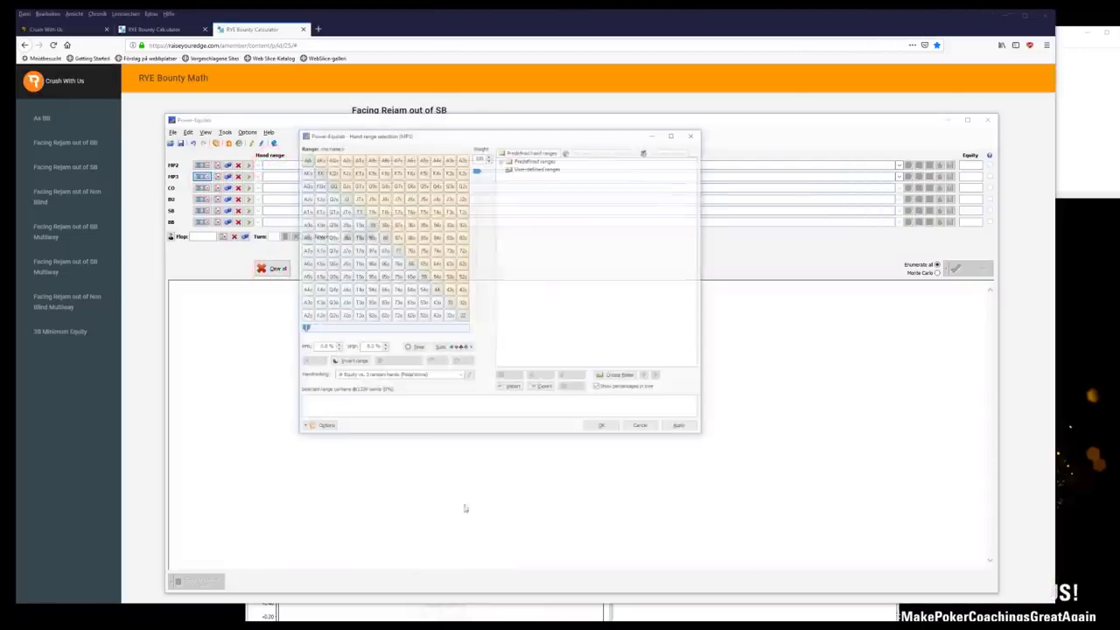
left_click(305, 158)
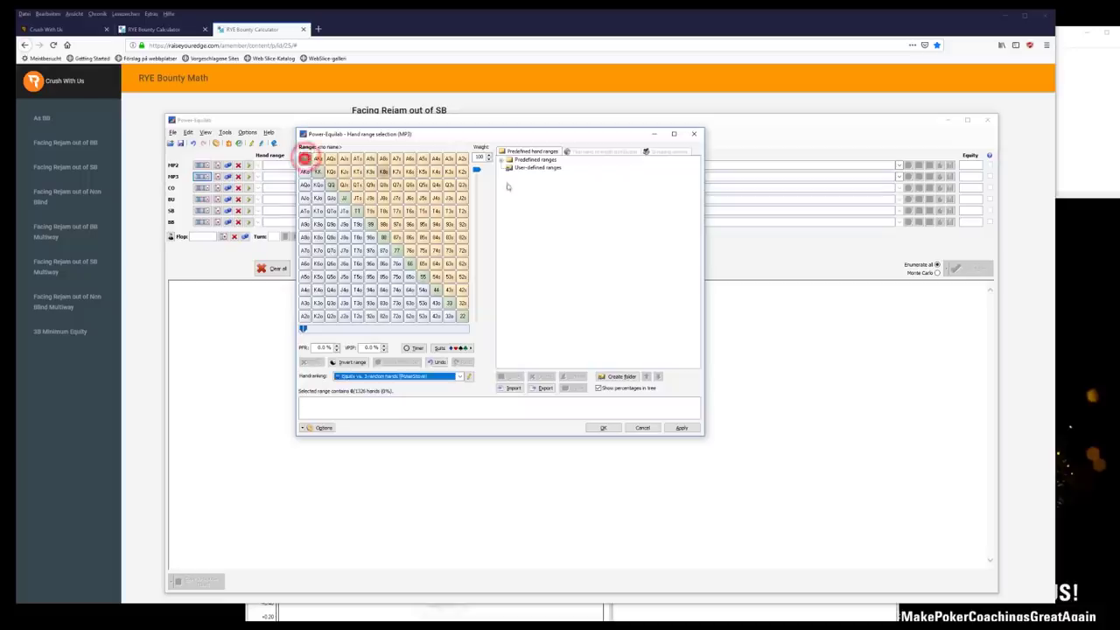
left_click(305, 158)
left_click_drag(476, 169, 475, 211)
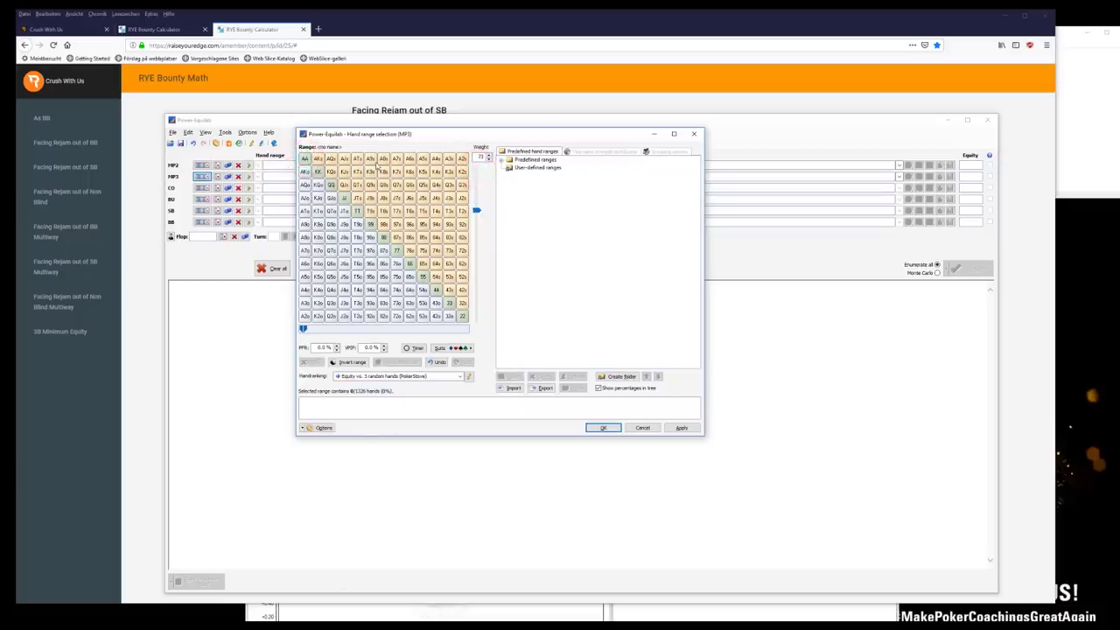
mouse_move(476, 211)
left_mouse_down()
mouse_move(479, 277)
mouse_move(476, 170)
mouse_move(471, 218)
mouse_move(486, 167)
mouse_move(476, 233)
left_mouse_up()
left_click(305, 158)
left_click(317, 171)
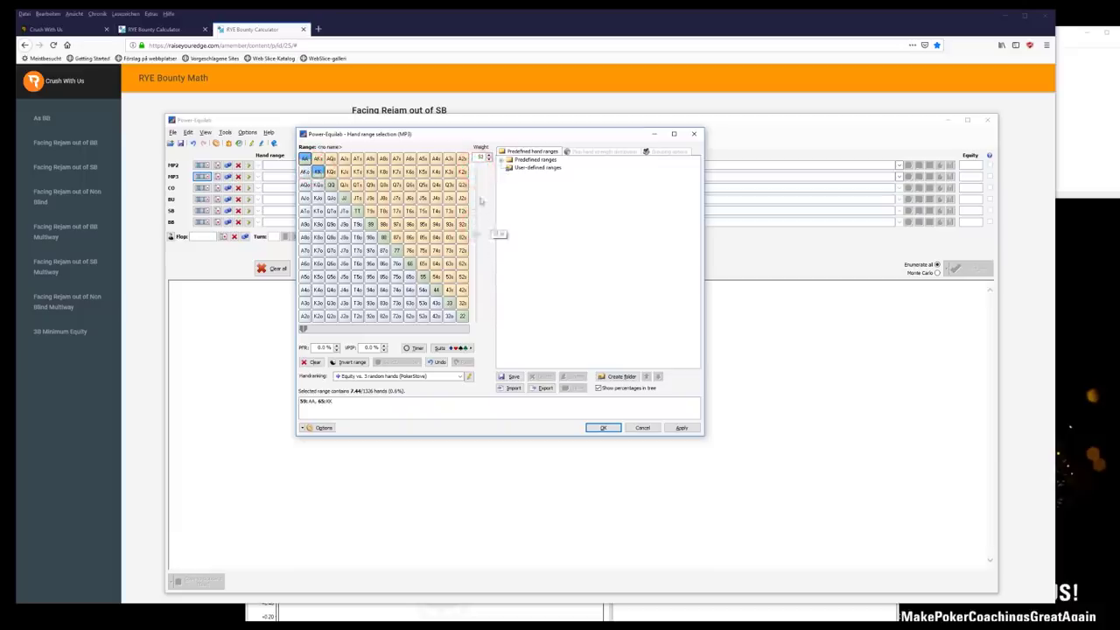
- Add ATs+, KQs and AJo+ to the MP3 range at 100 percent weight
key("Home")
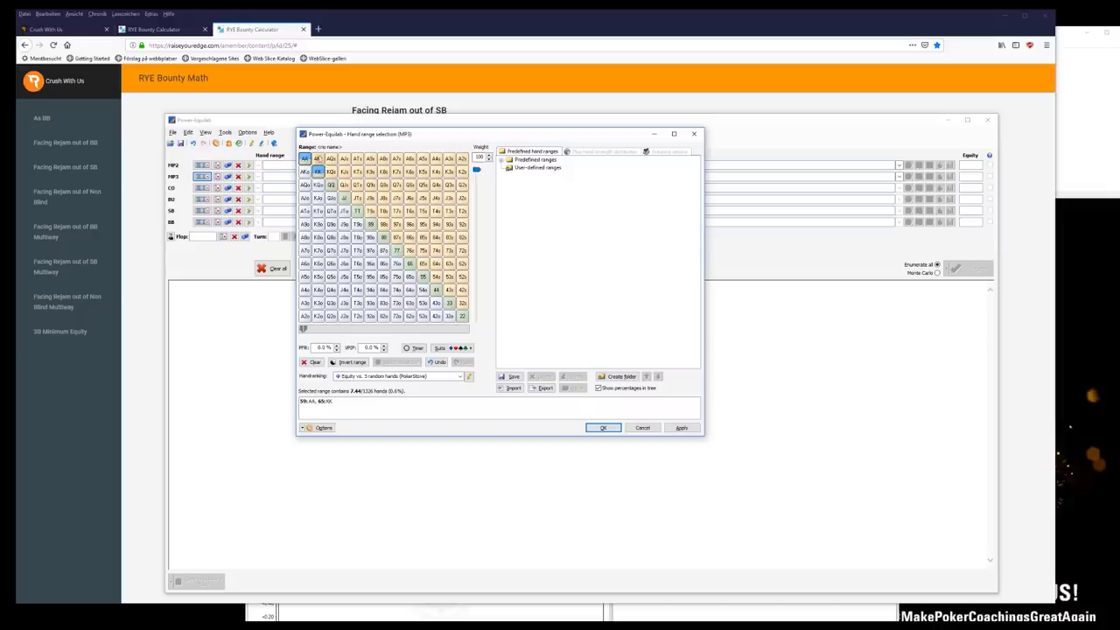
left_click_drag(320, 158, 370, 159)
left_click(332, 171)
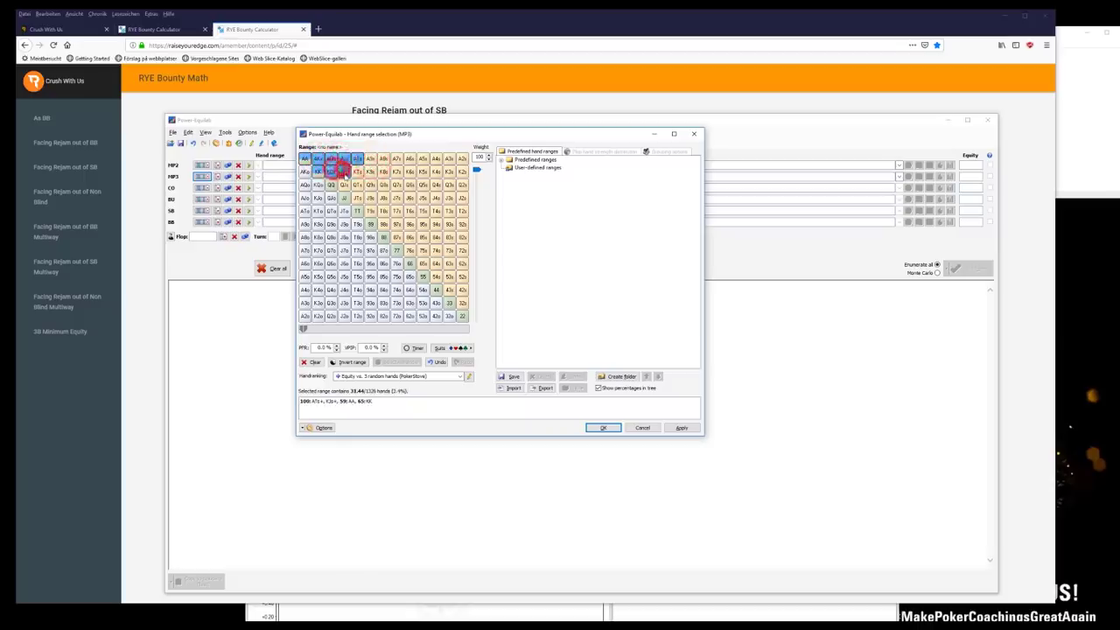
left_click_drag(306, 171, 305, 198)
- Add KJs and A9s to the MP3 range at 39 percent weight
left_click_drag(476, 169, 476, 261)
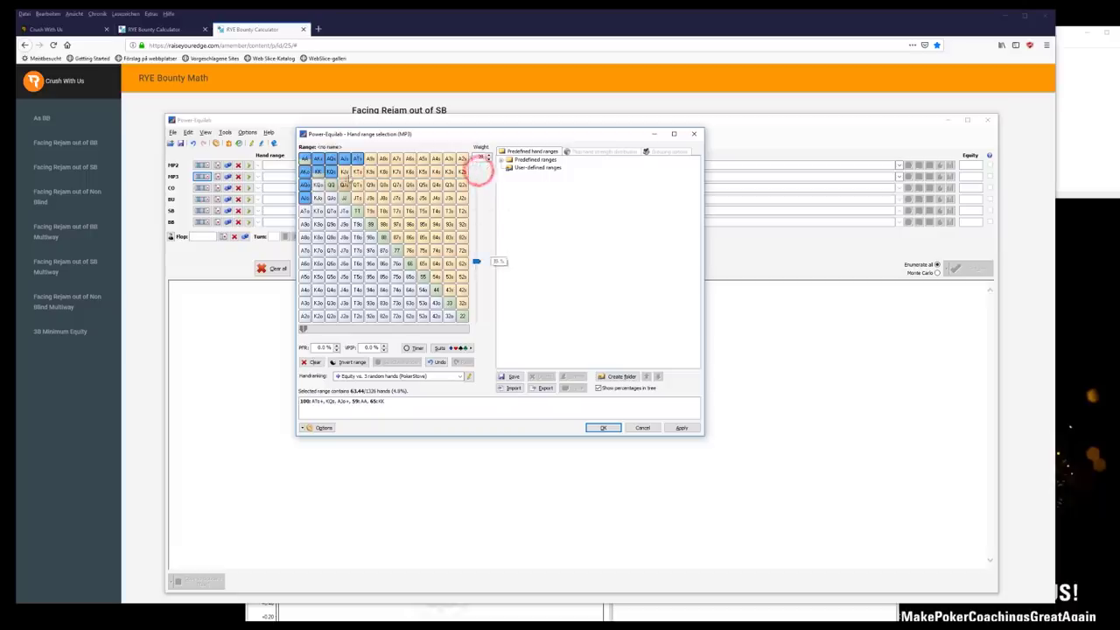
left_click(357, 172)
left_click(475, 261)
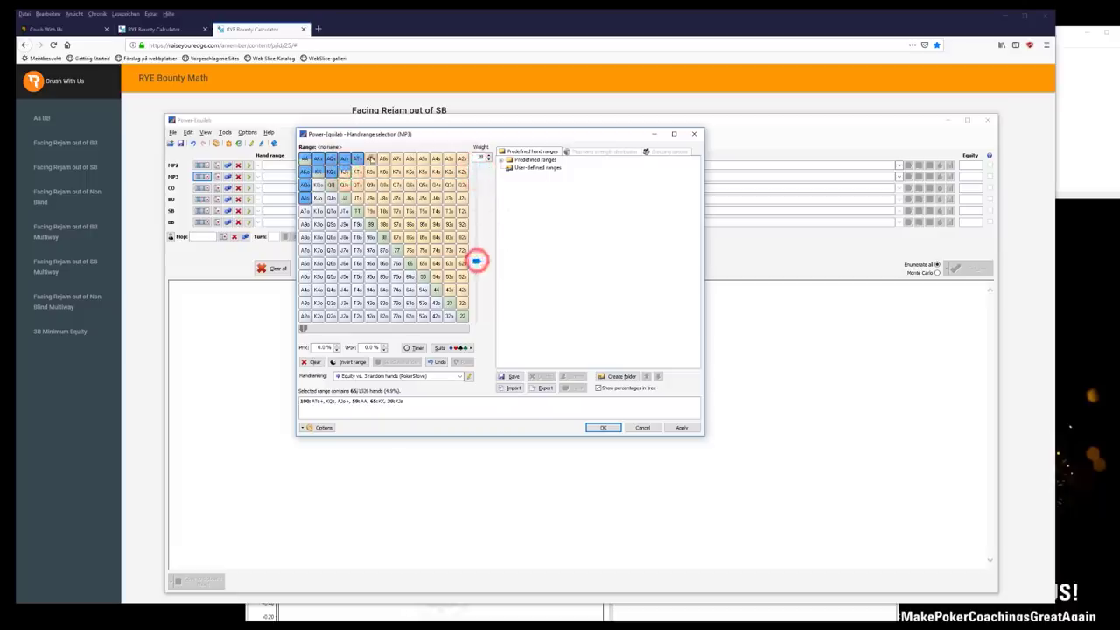
left_click(370, 158)
- Add QQ-77 at 100 percent and KQo at 18 percent weight, and accept the MP3 range
left_click_drag(476, 261, 476, 169)
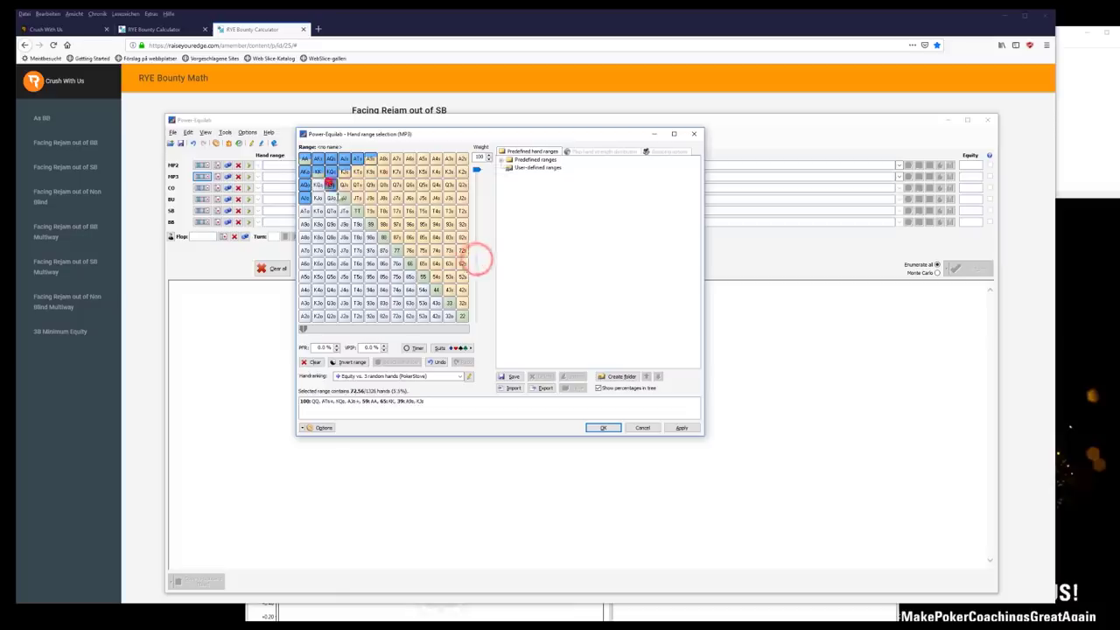
left_click_drag(331, 185, 396, 250)
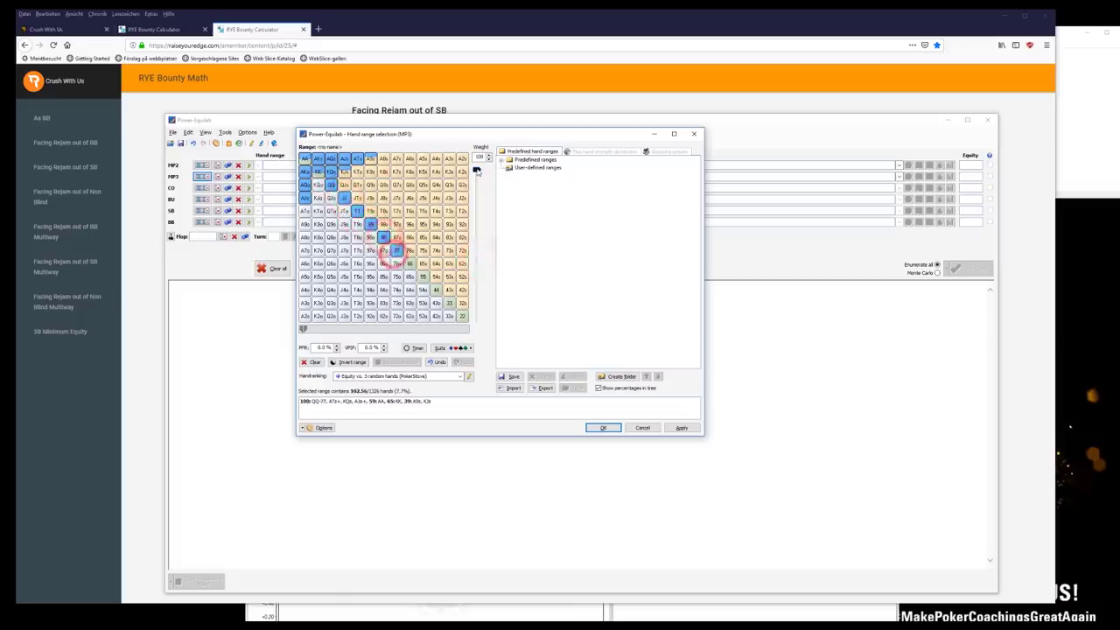
left_click(477, 171)
mouse_move(477, 171)
left_mouse_down()
mouse_move(485, 300)
mouse_move(479, 292)
left_mouse_up()
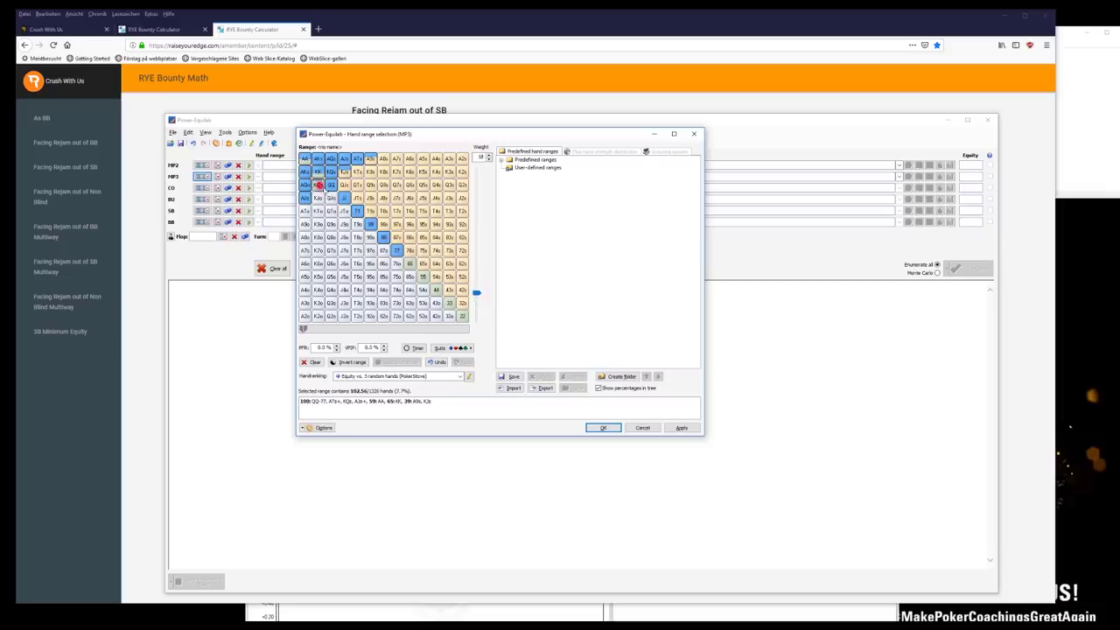
left_click(318, 184)
left_click(605, 428)
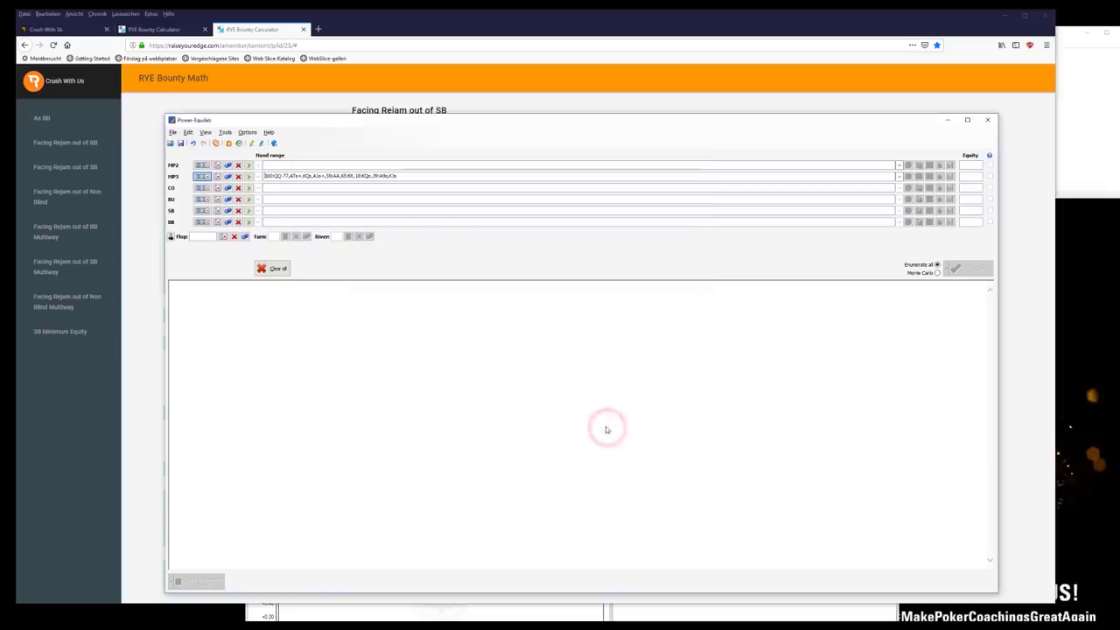
- Calculate MP2's hand range by minimum equity against the MP3 range, take it to the main window and show it in the range grid
left_click(918, 164)
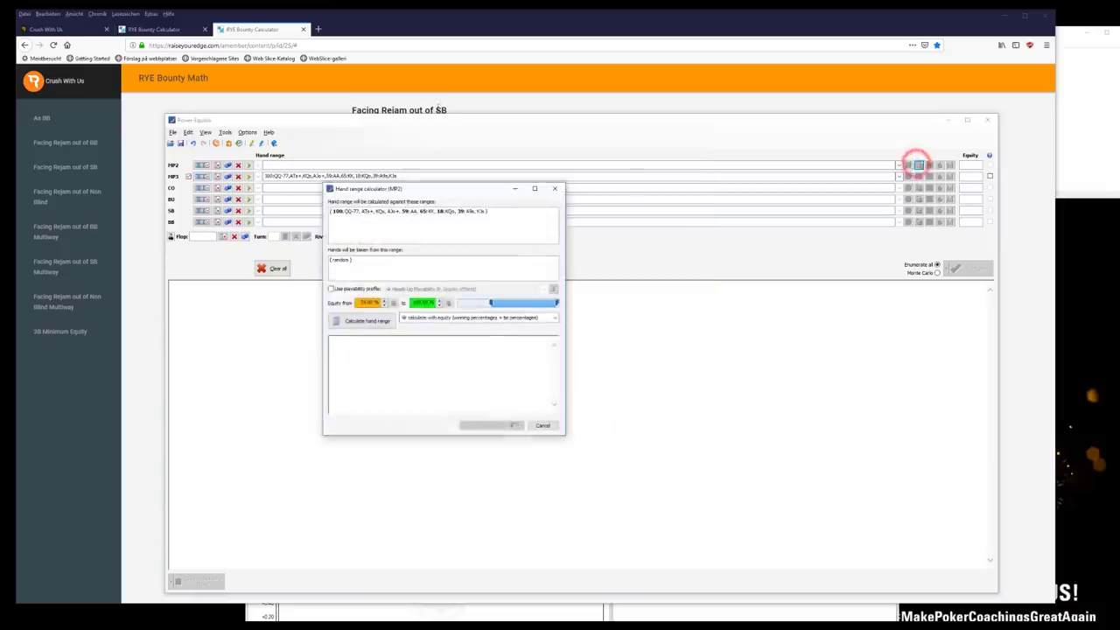
left_click(399, 191)
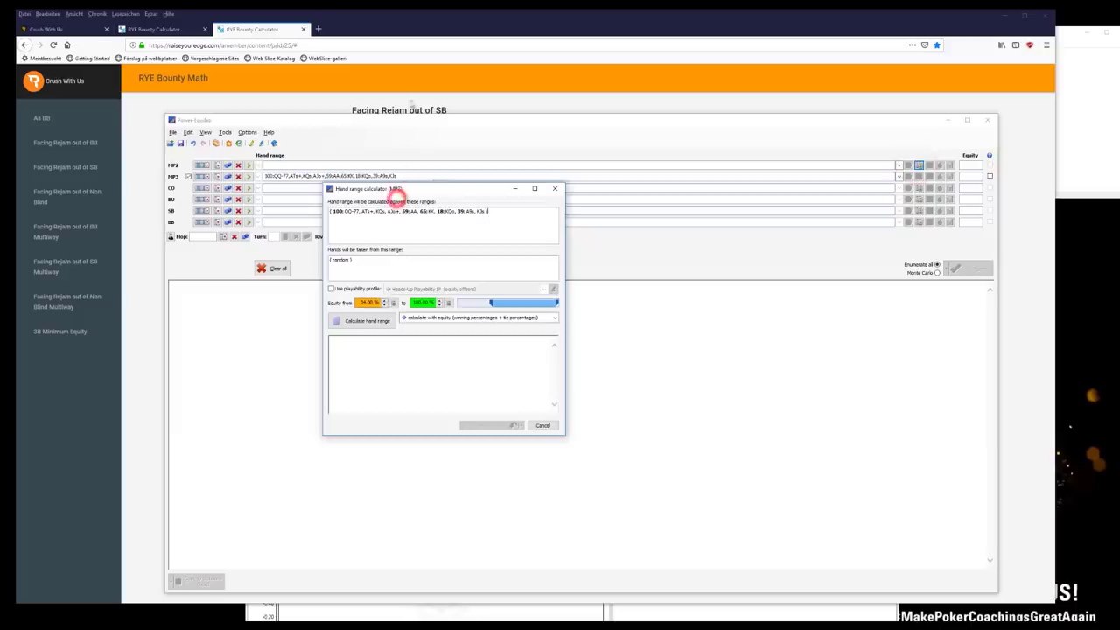
left_click(382, 302)
left_click(371, 319)
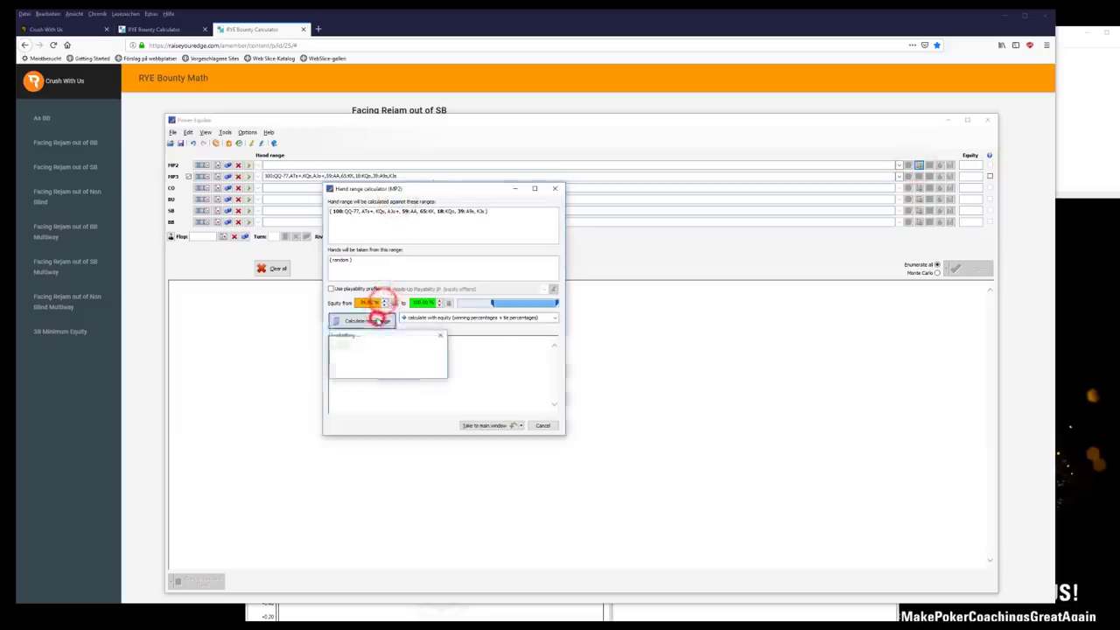
left_click(484, 425)
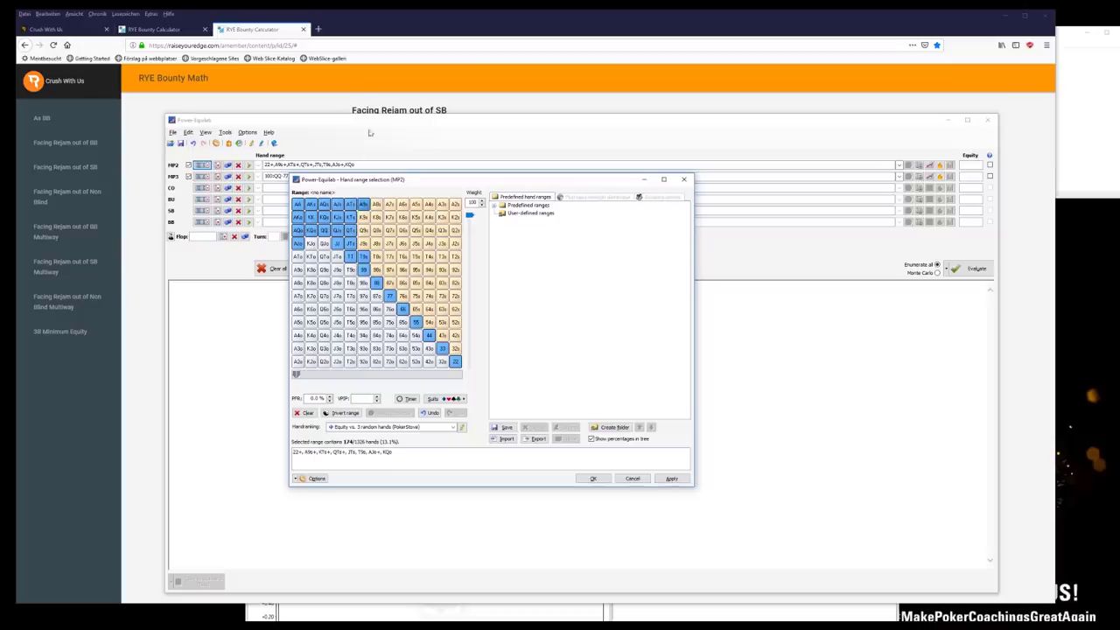
left_click_drag(367, 179, 297, 150)
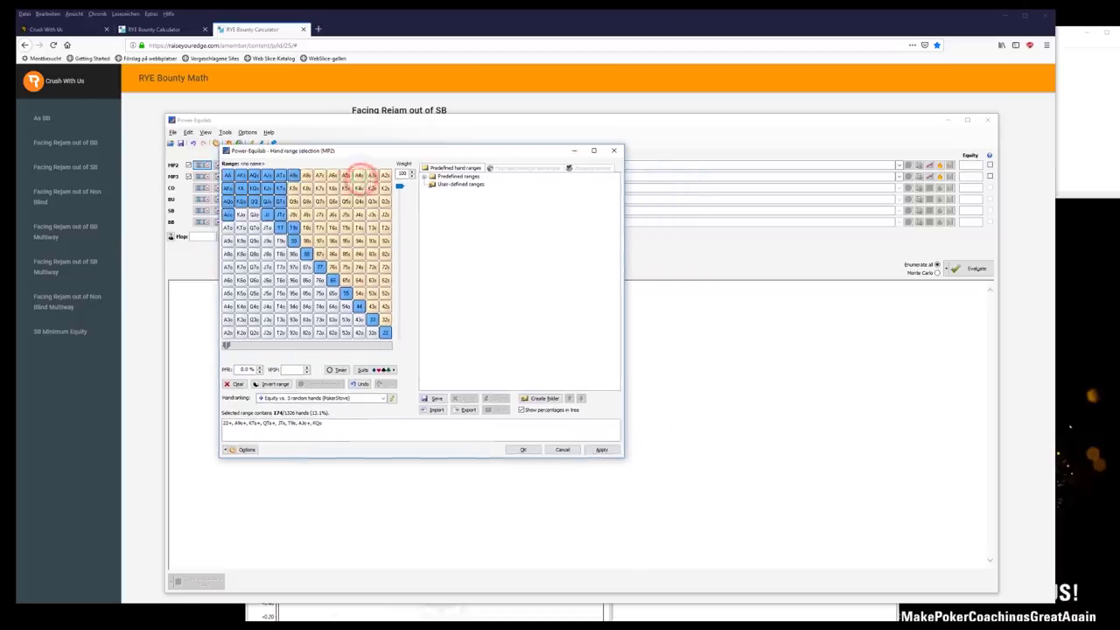
- Bring up the J9 hand in the replayer, step through the call and the board, and return to Power-Equilab
left_click(418, 617)
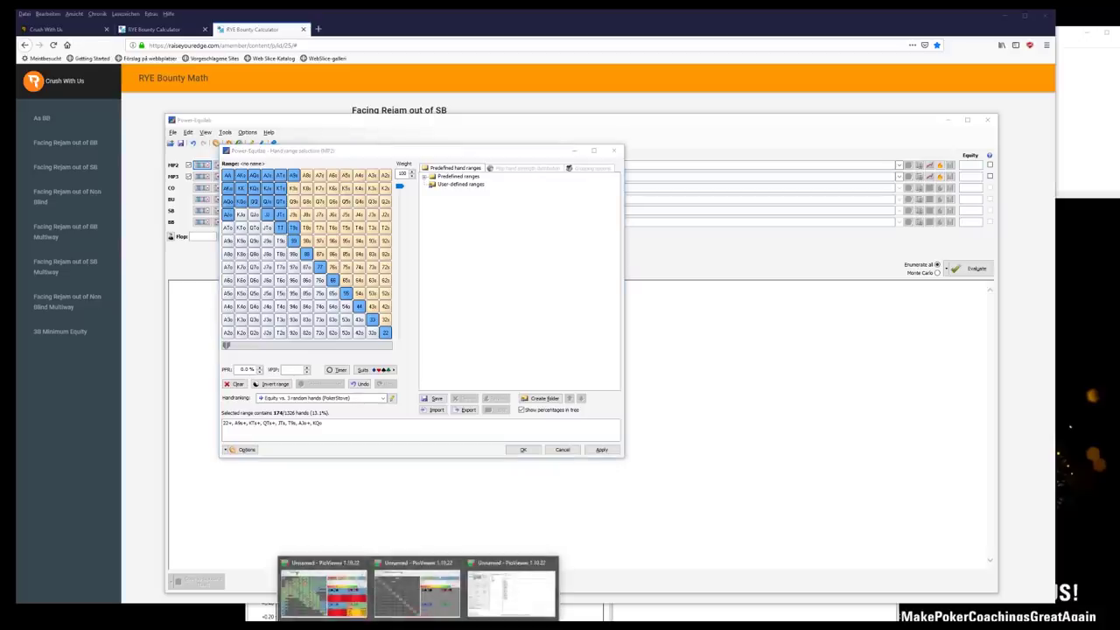
left_click(395, 598)
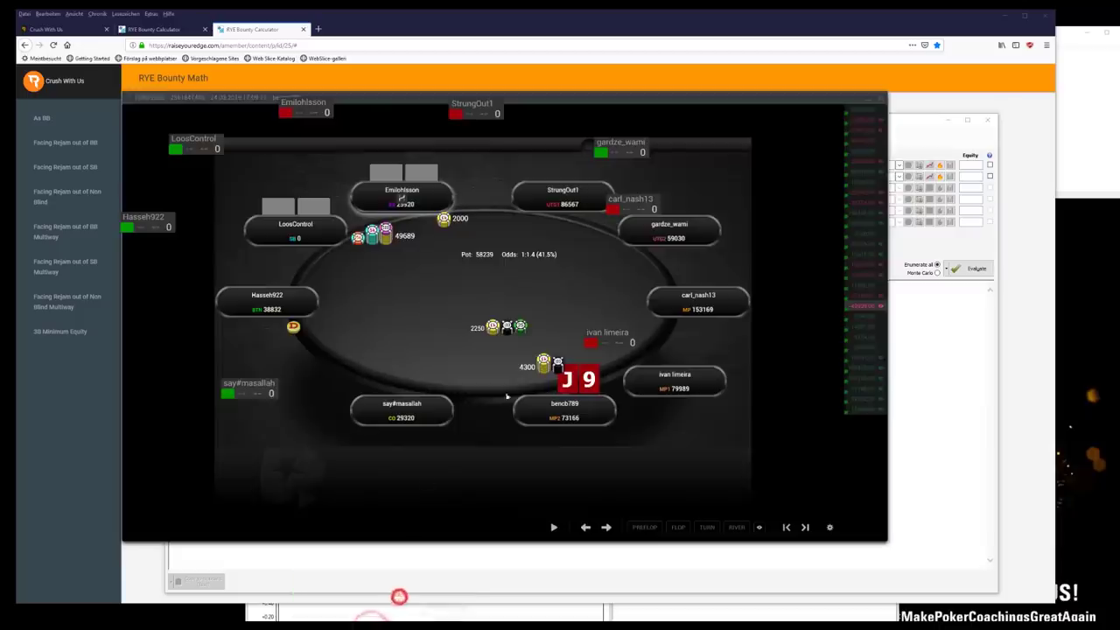
left_click(607, 529)
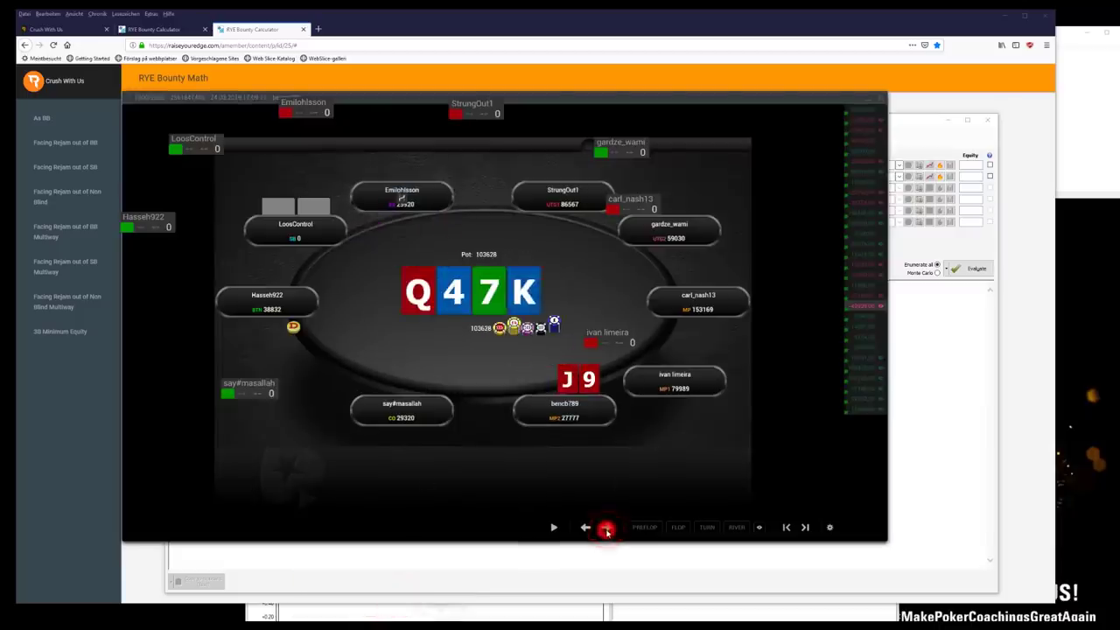
left_click(603, 528)
left_click(602, 528)
left_click(593, 560)
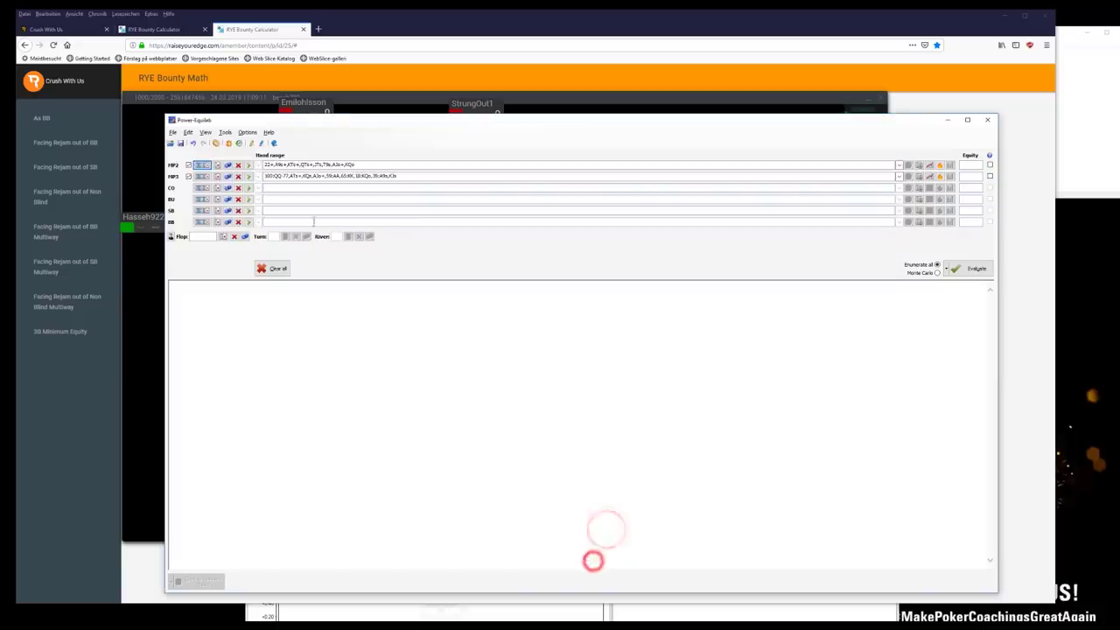
- Review the selected hands of the MP2 range and the MP3 range in their grids
left_click(201, 172)
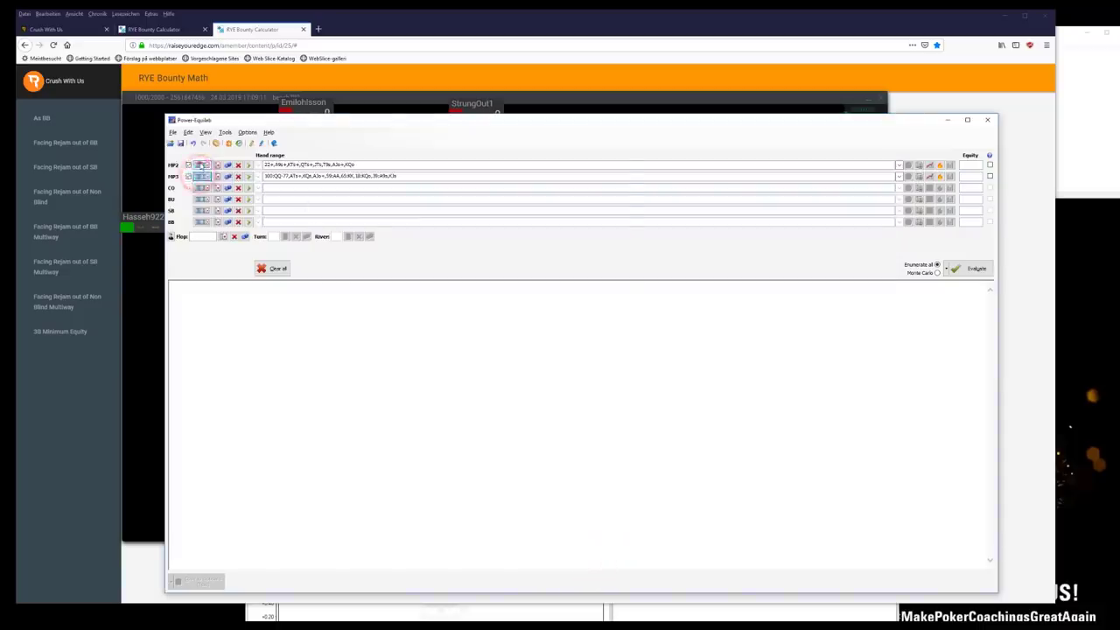
left_click(201, 164)
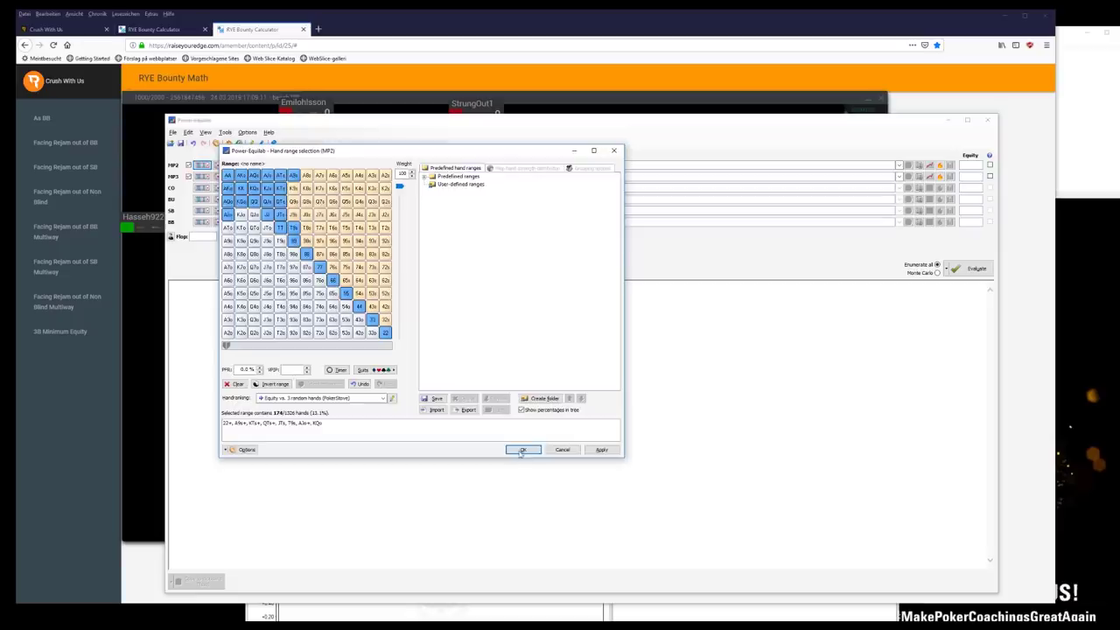
left_click(522, 450)
left_click(201, 176)
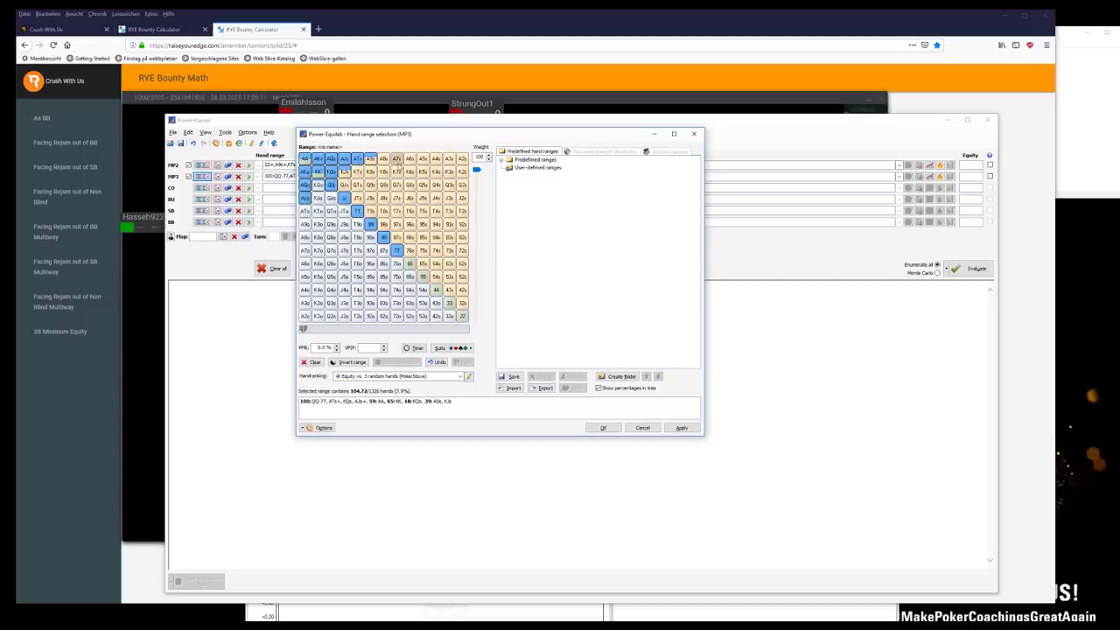
left_click(603, 428)
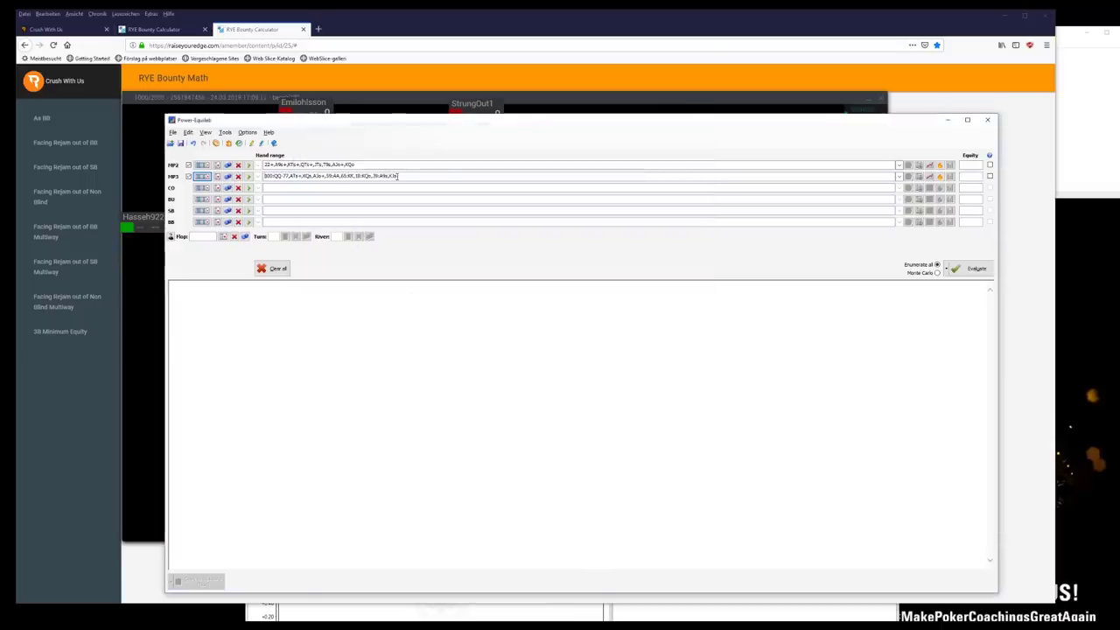
- Clear the MP2 range, check the required equity with bounty in the browser, and recalculate MP2's hand range against MP3
triple_click(375, 162)
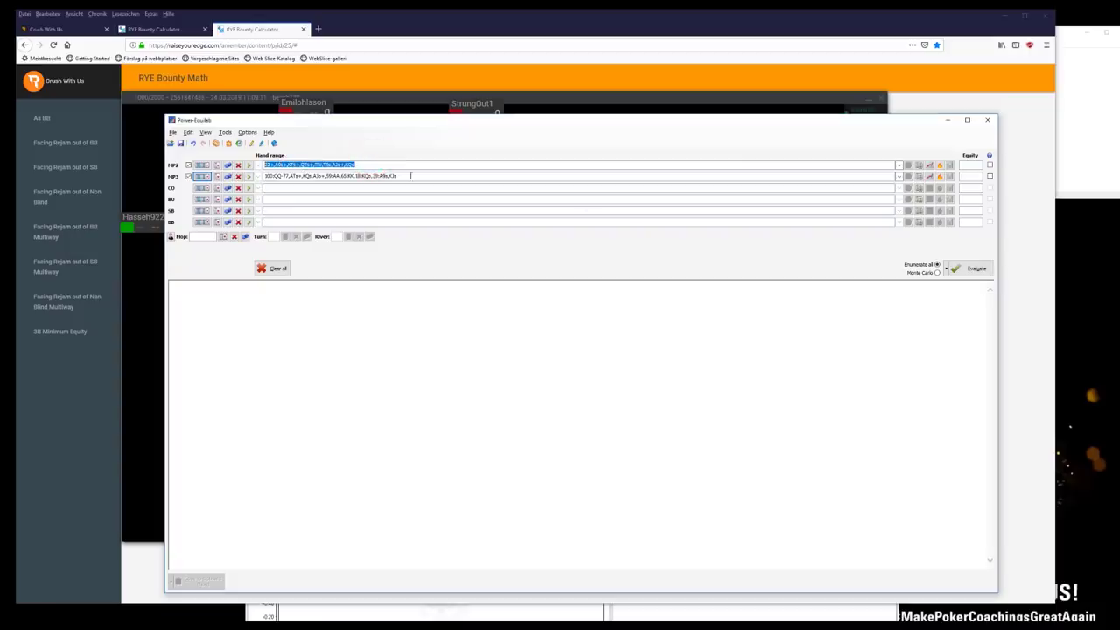
key("Delete")
left_click(919, 165)
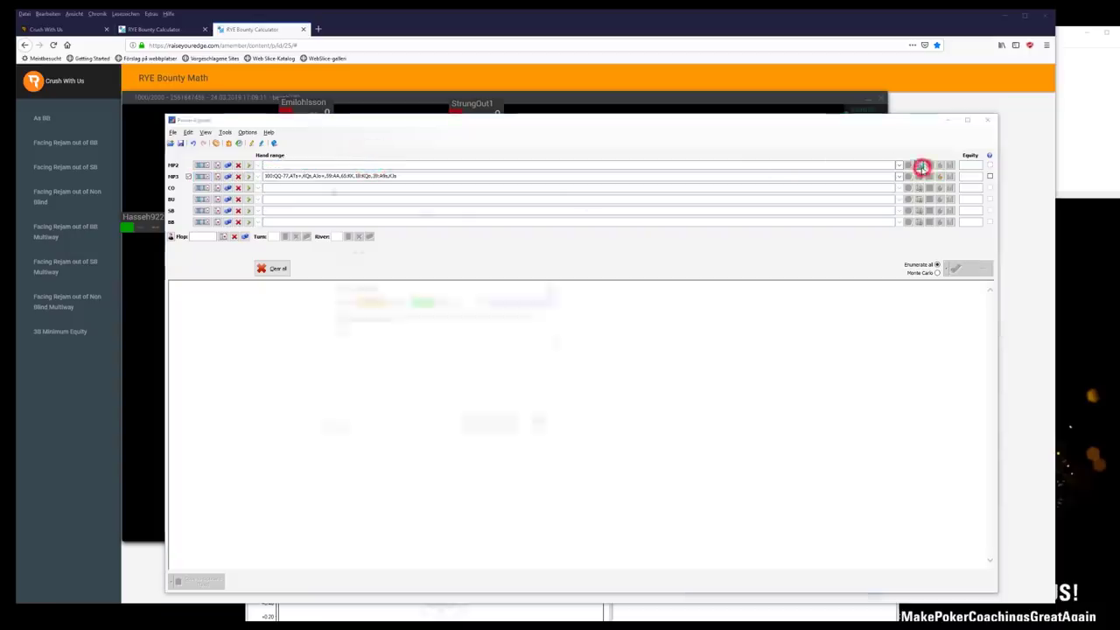
left_click(353, 105)
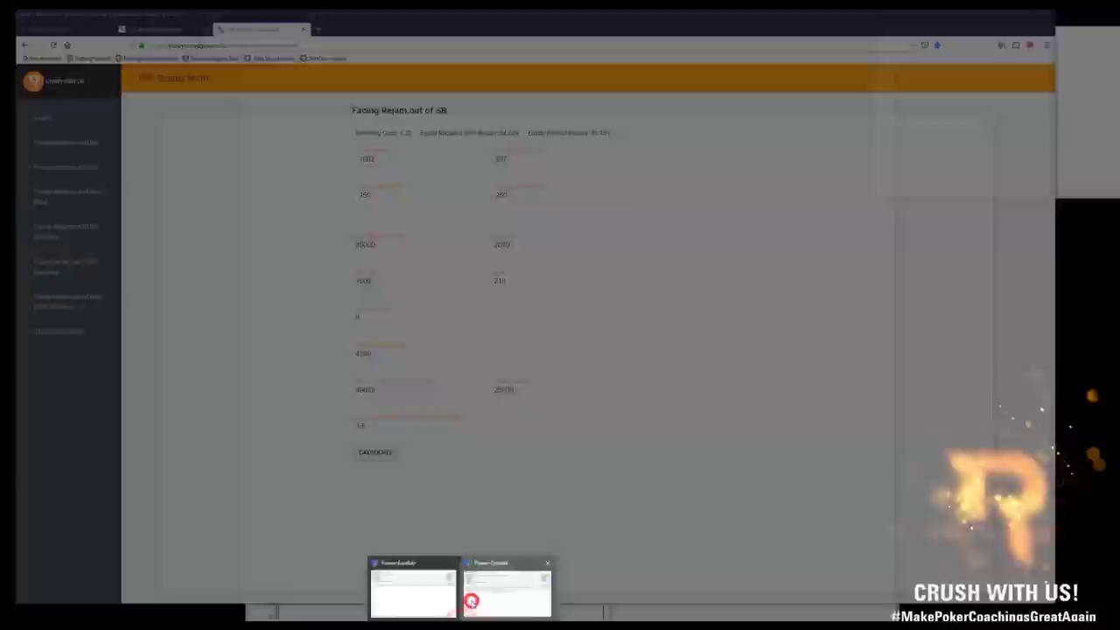
left_click(469, 603)
left_click(424, 601)
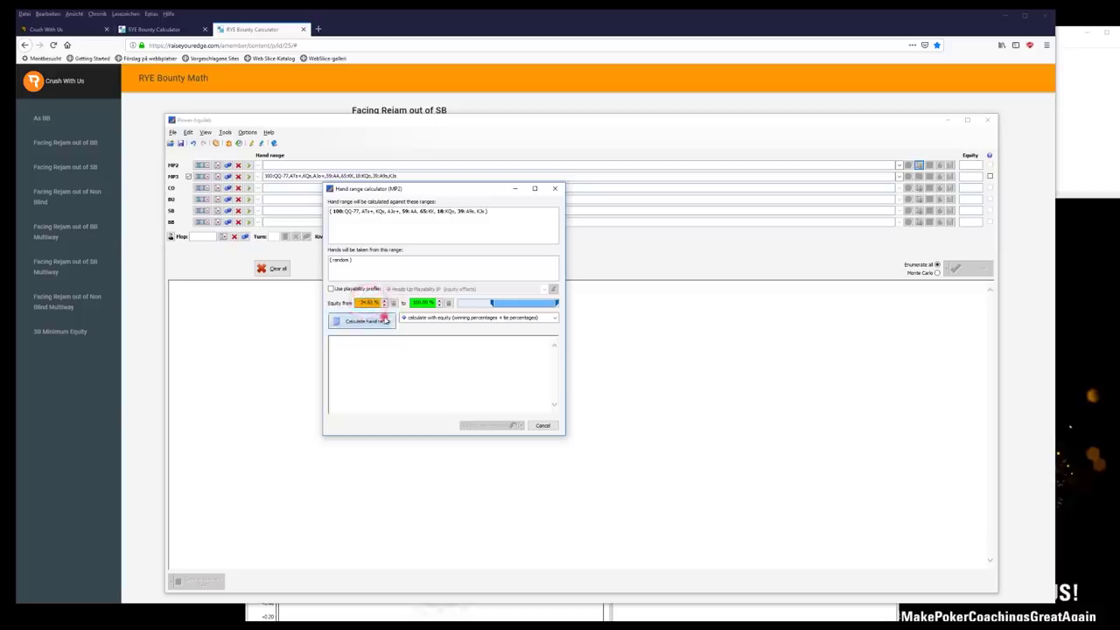
left_click(381, 321)
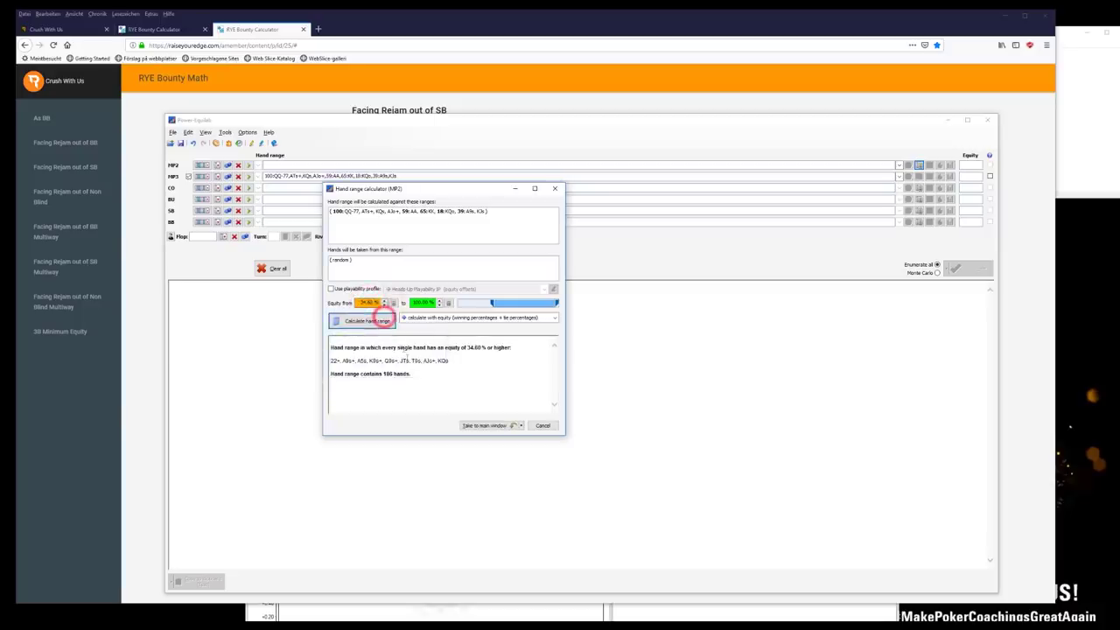
- Compare the recalculated range with the required equity on the bounty calculator page and return to the hand range calculator
left_click(406, 362)
left_click(379, 94)
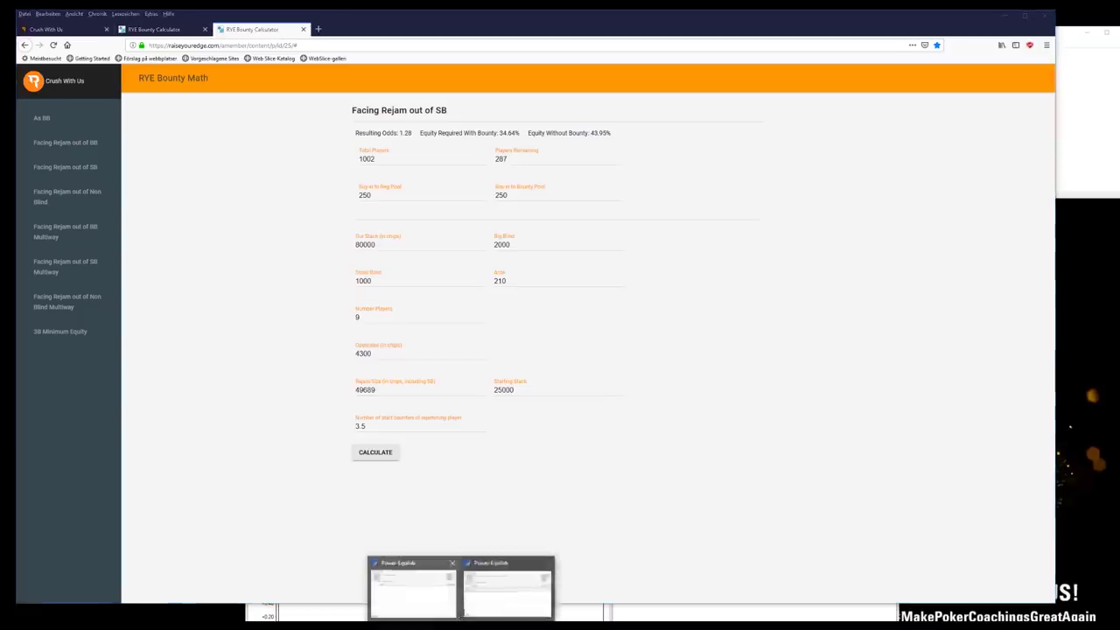
left_click(473, 605)
left_click(426, 590)
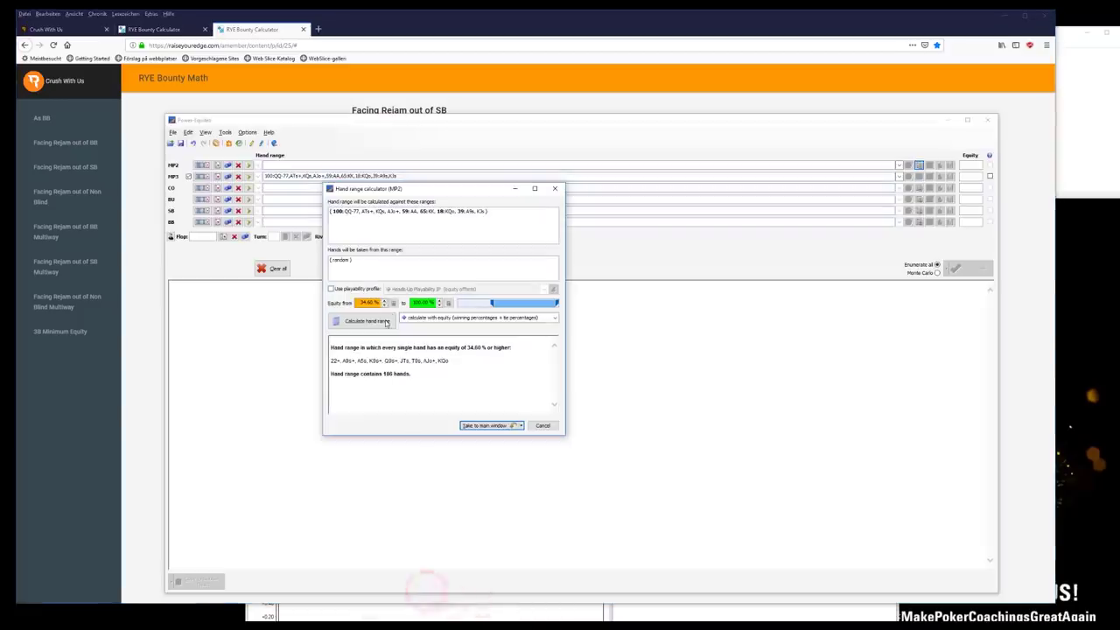
- Calculate MP2's hand range at 34.00% equity or higher against MP3 and transfer it to the main window
left_click(380, 322)
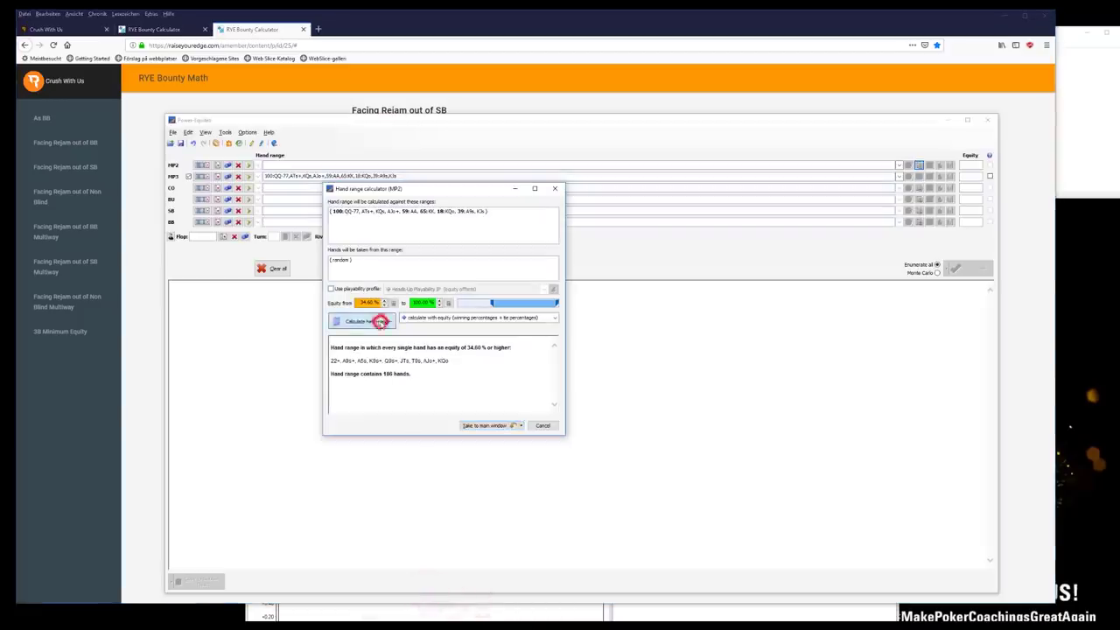
left_click(479, 426)
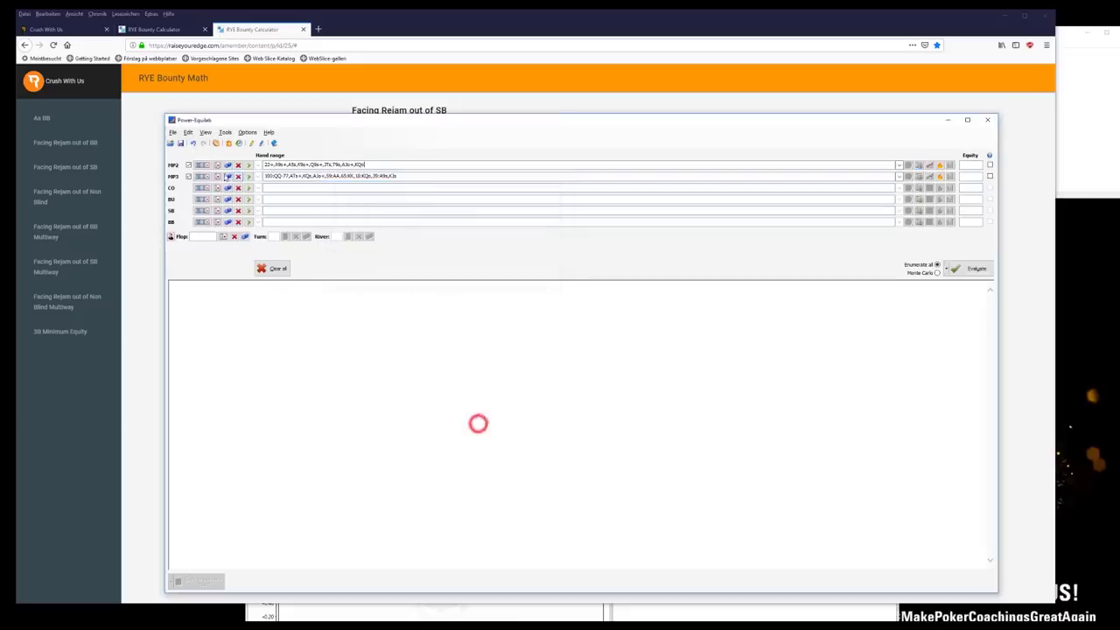
- Review which hands belong to MP2's calculated calling range in its hand selection grid and close the grid
left_click(201, 165)
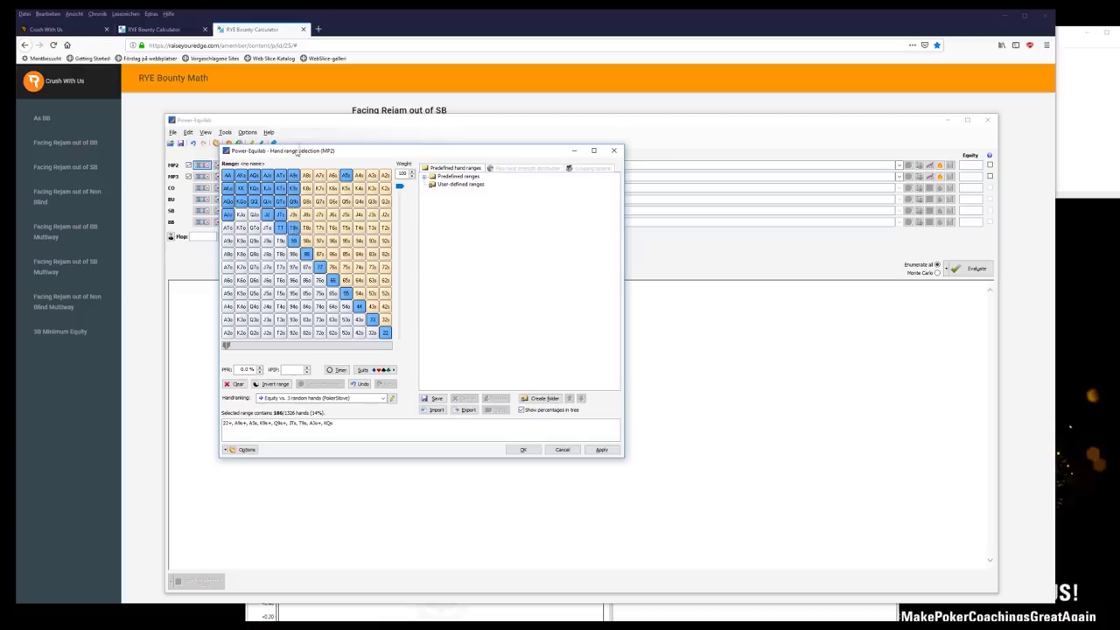
left_click_drag(297, 152, 286, 198)
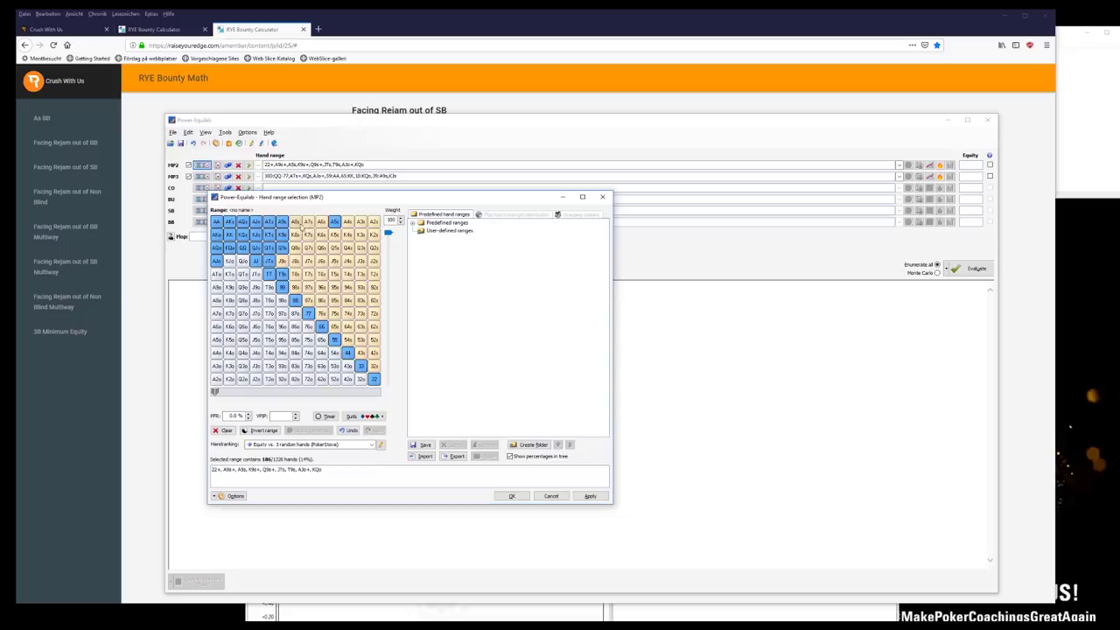
left_click_drag(306, 200, 355, 198)
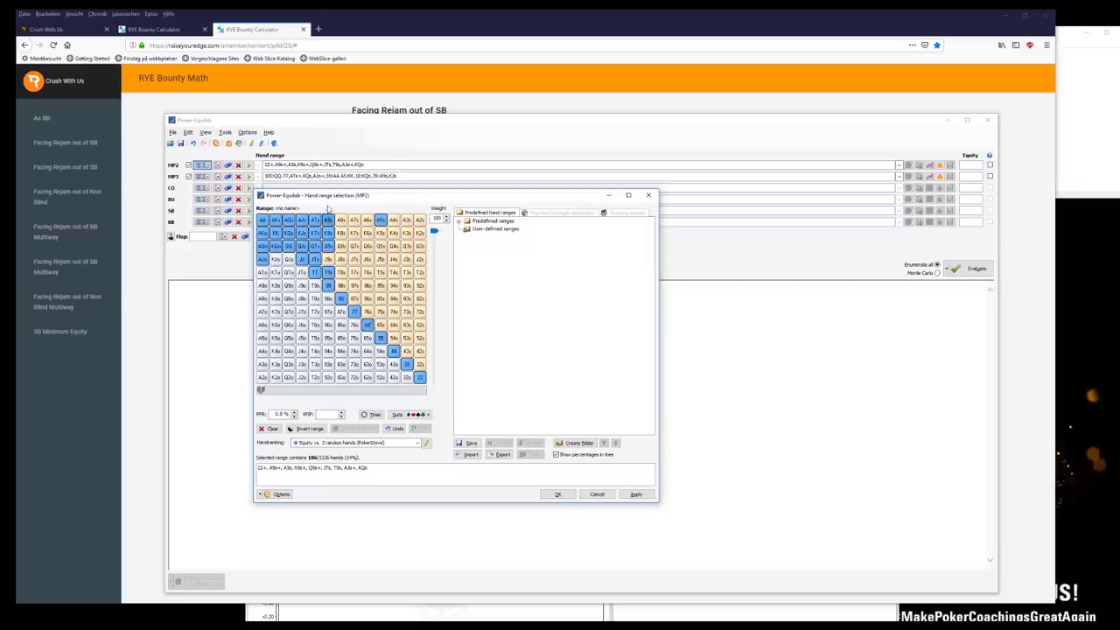
left_click_drag(326, 196, 335, 187)
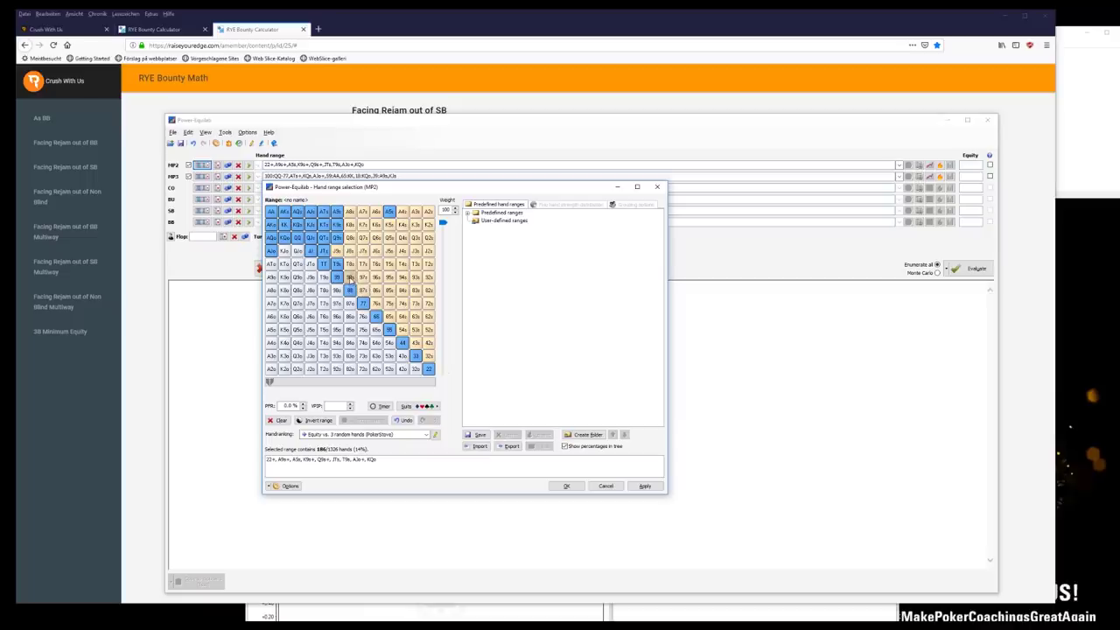
left_click_drag(332, 187, 331, 189)
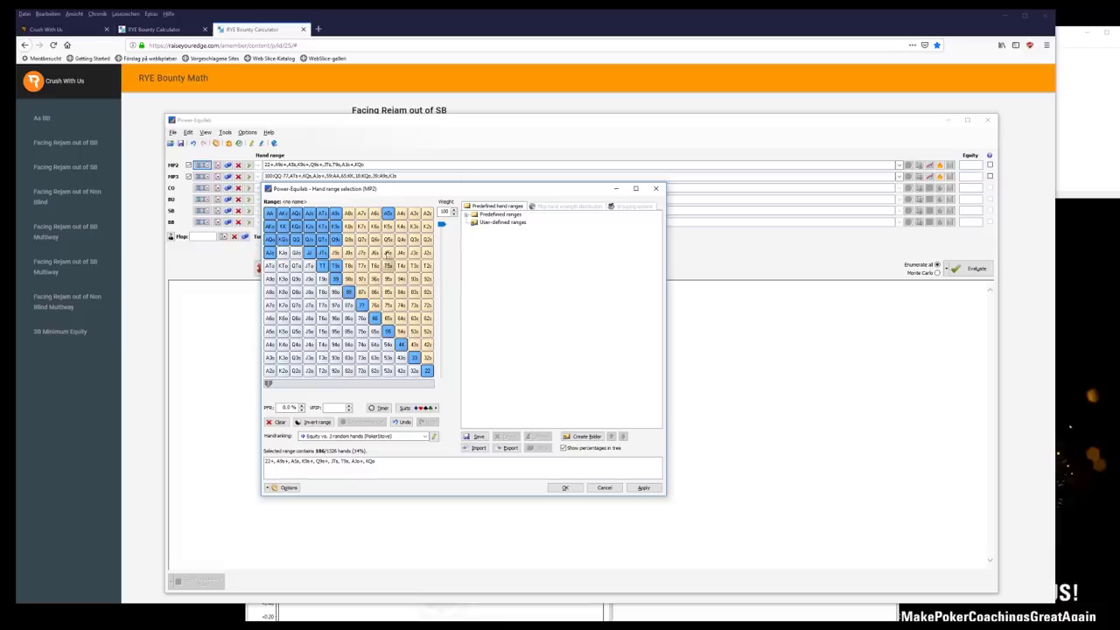
left_click_drag(348, 225, 348, 214)
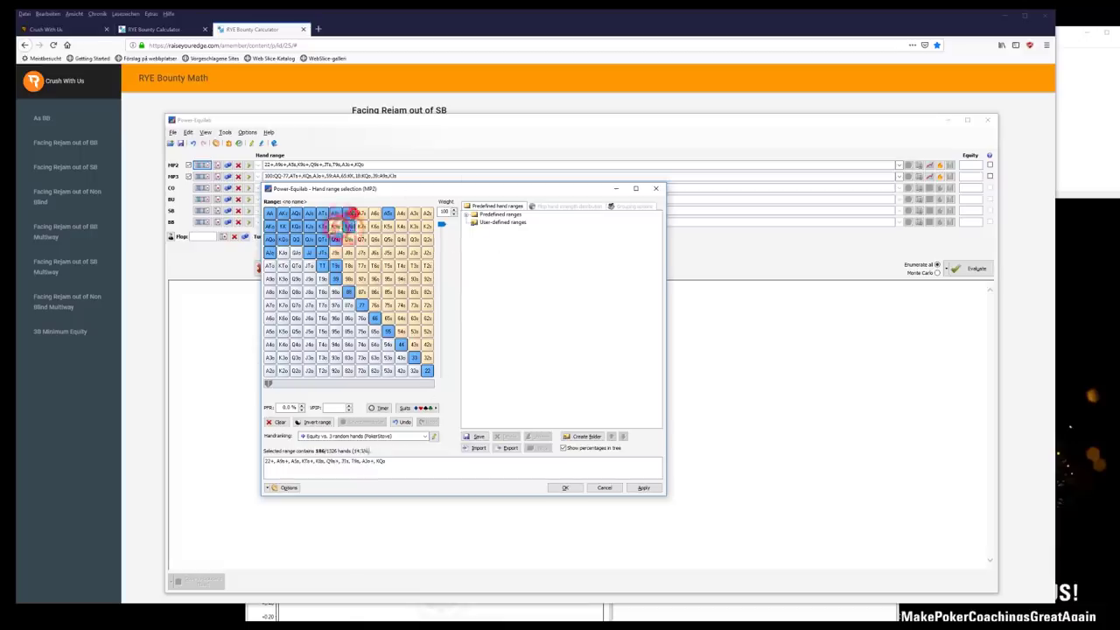
left_click(348, 225)
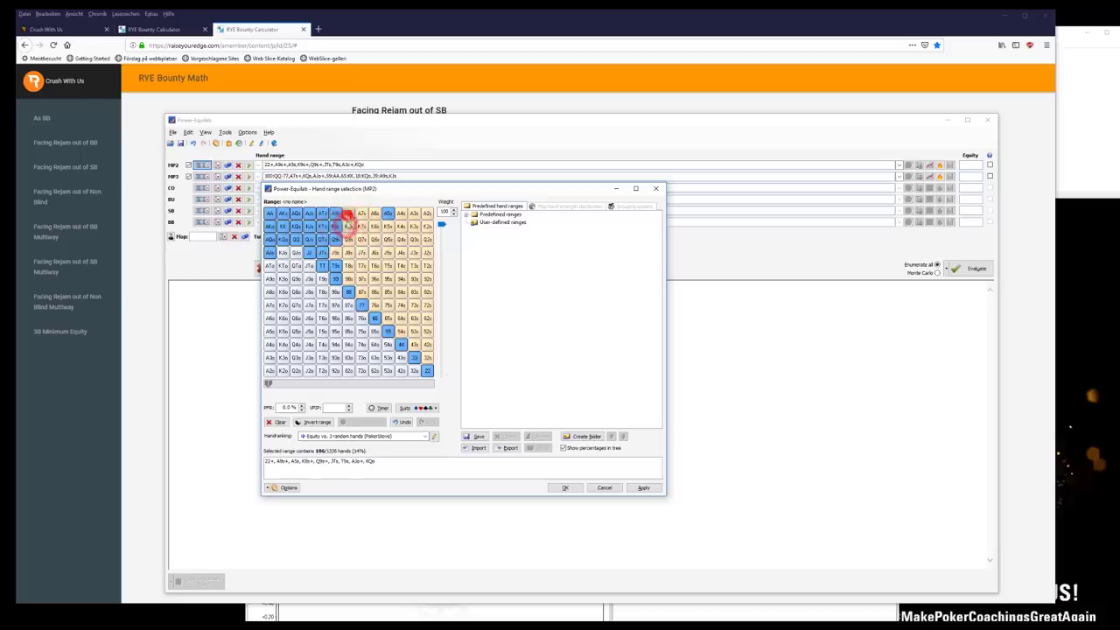
left_click(348, 214)
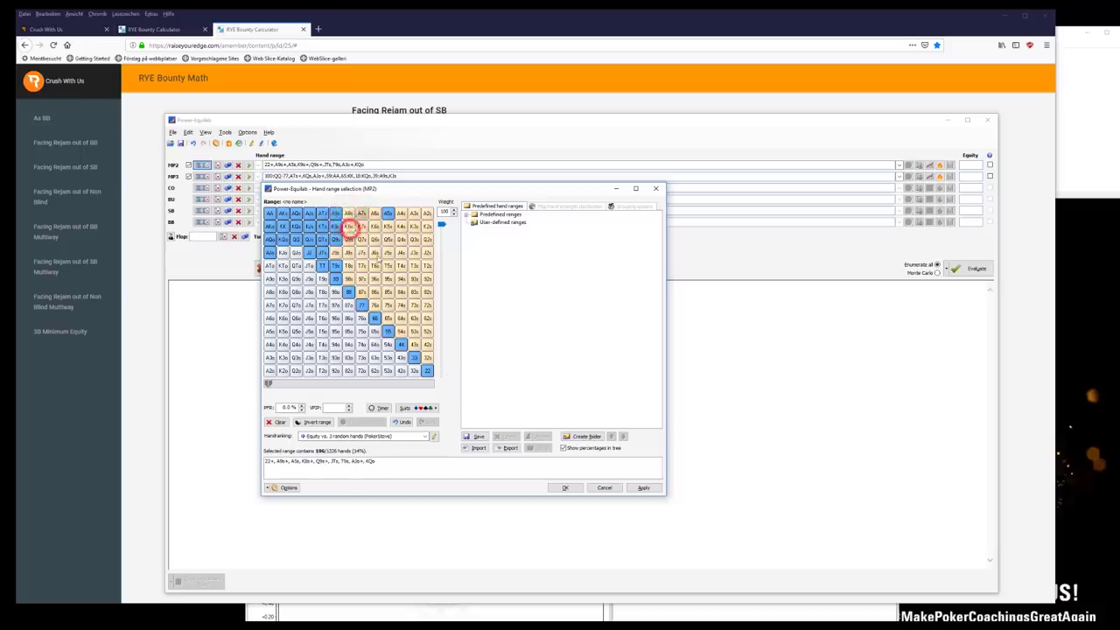
left_click_drag(437, 188, 448, 176)
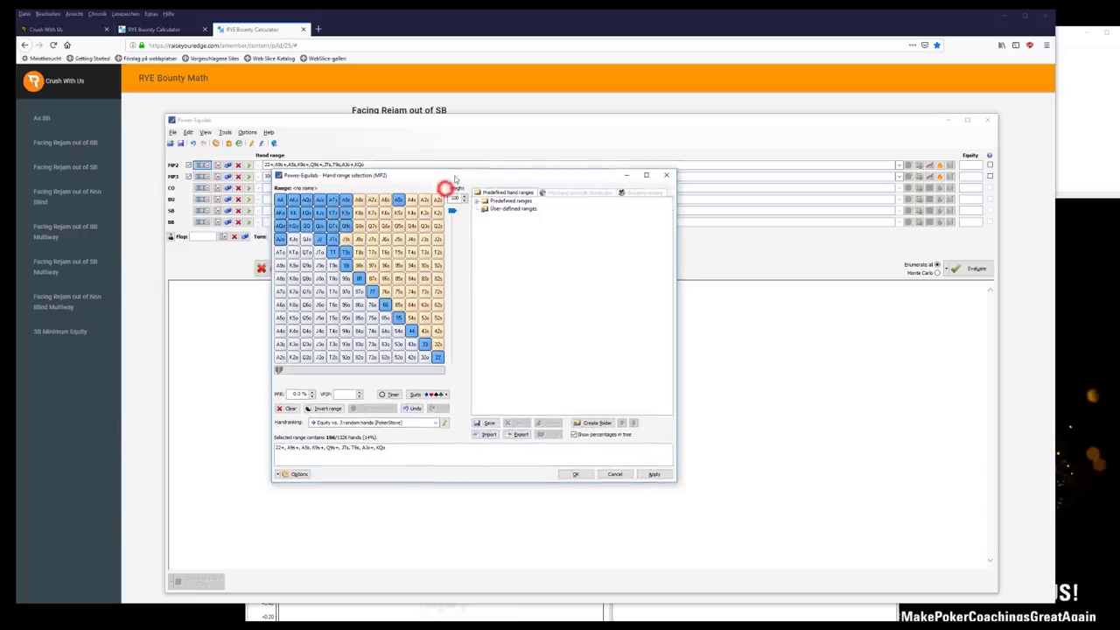
left_click(585, 471)
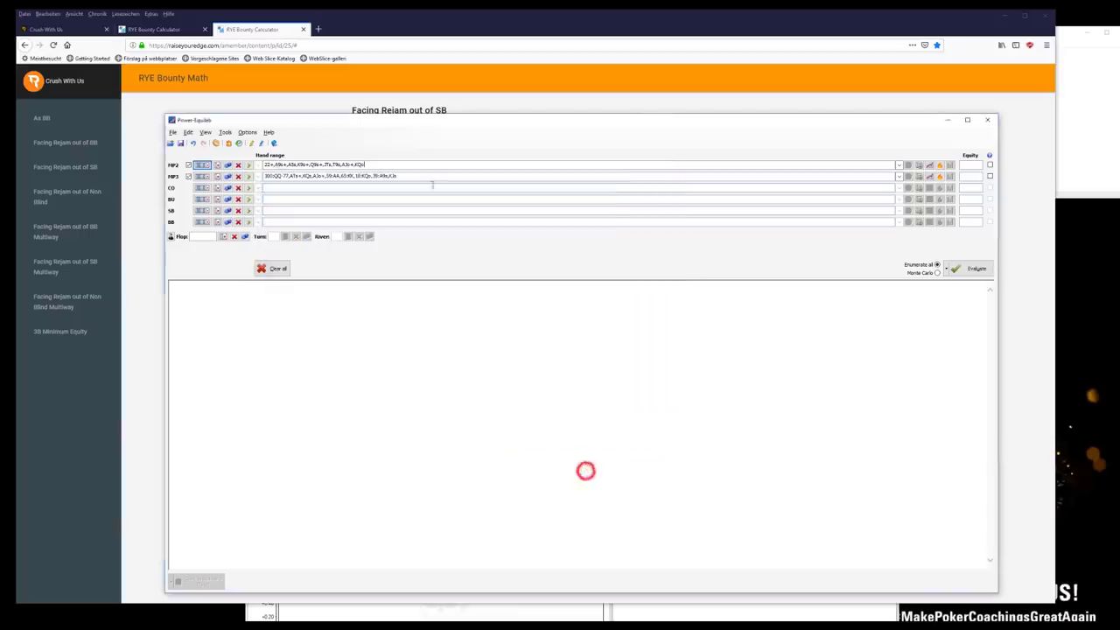
- Compare the MP2 calling range with the MP3 rejamming range and inspect the MP3 hand matrix preview
left_click_drag(399, 123, 423, 105)
left_click(427, 104)
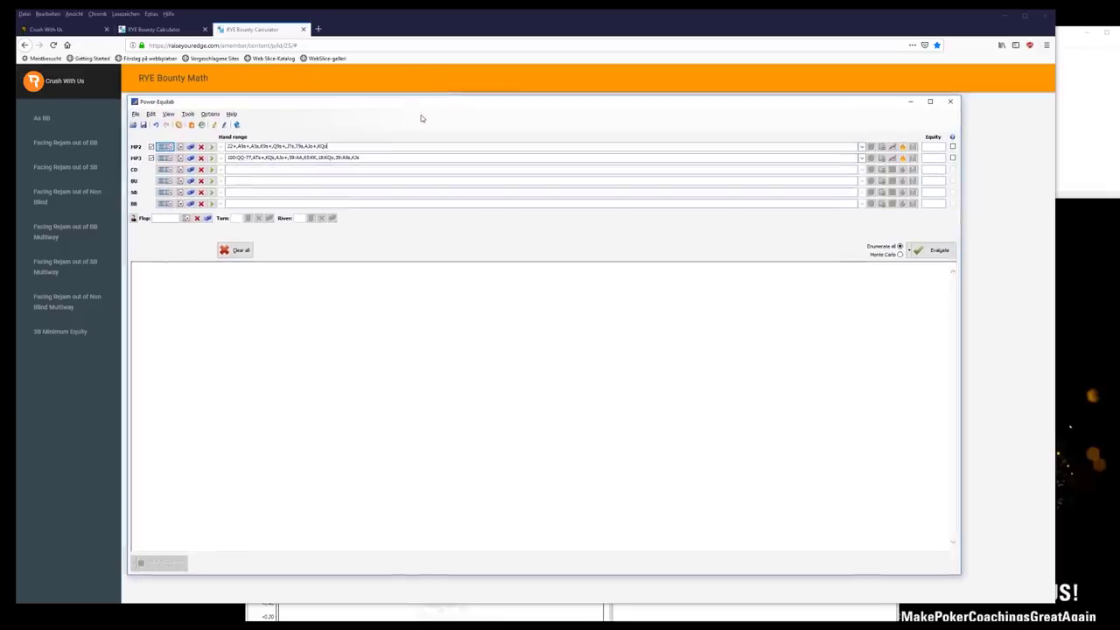
left_click_drag(427, 110, 442, 108)
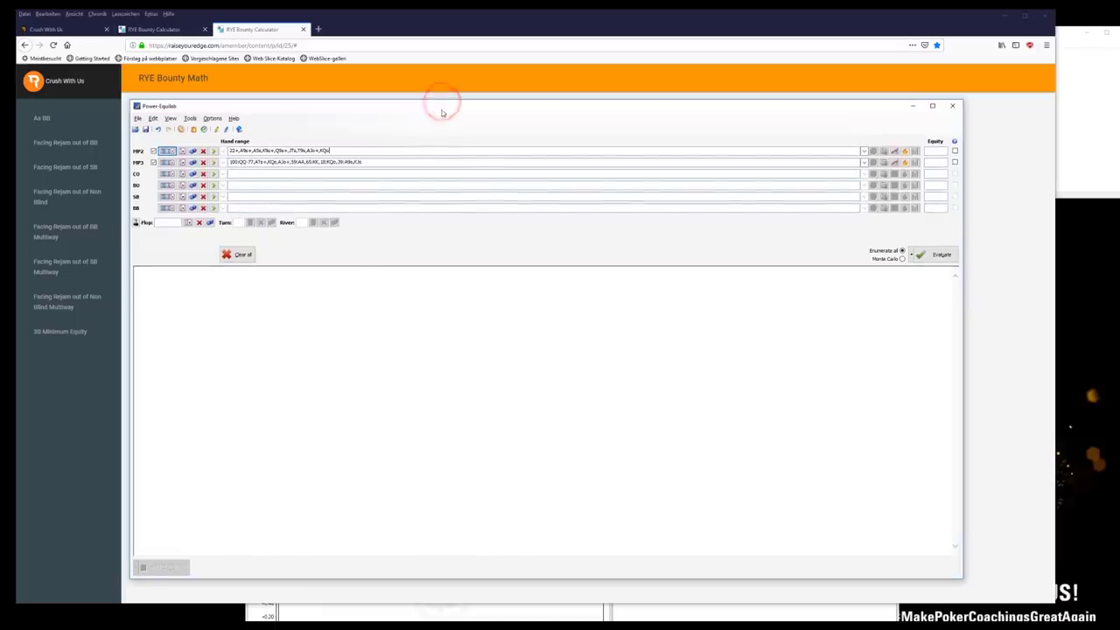
left_click_drag(358, 150, 263, 150)
left_click_drag(382, 163, 256, 164)
left_click(295, 163)
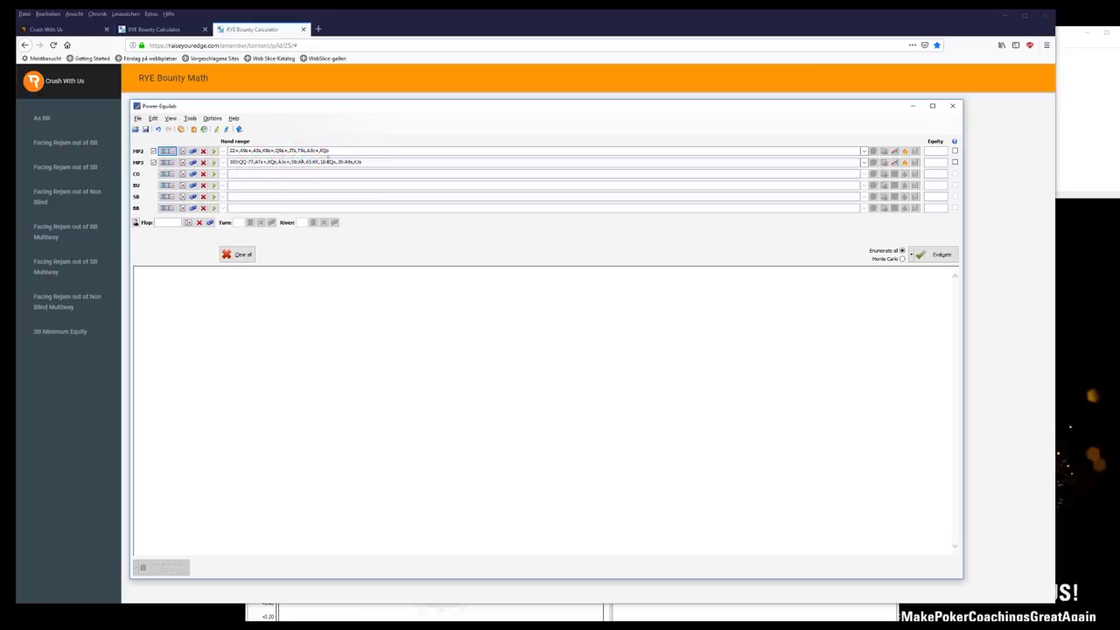
mouse_move(369, 162)
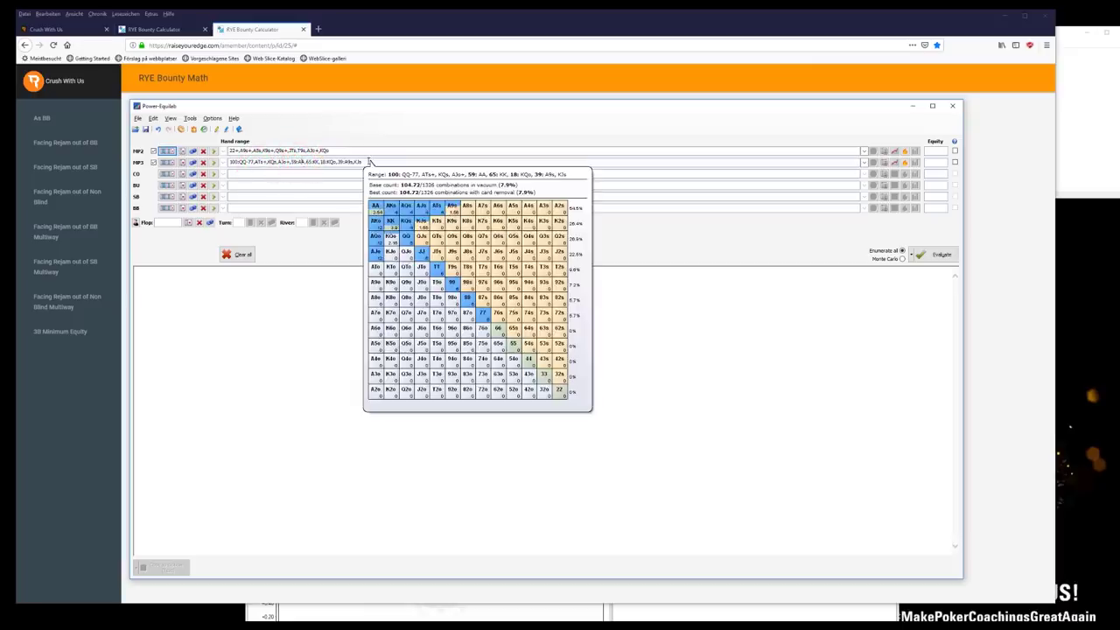
left_click(330, 173)
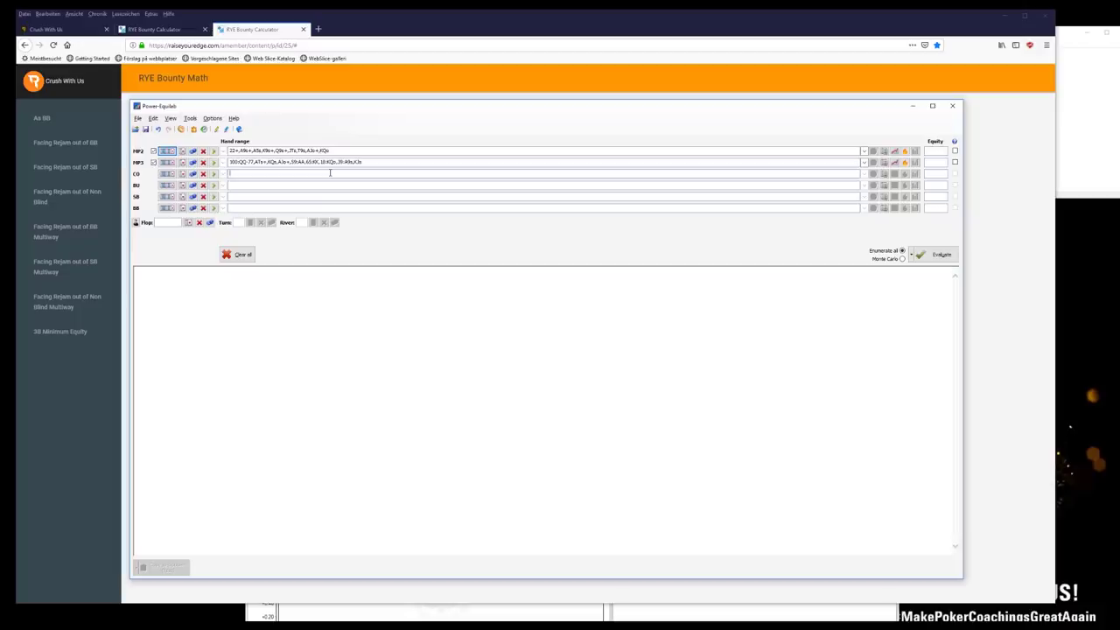
mouse_move(276, 163)
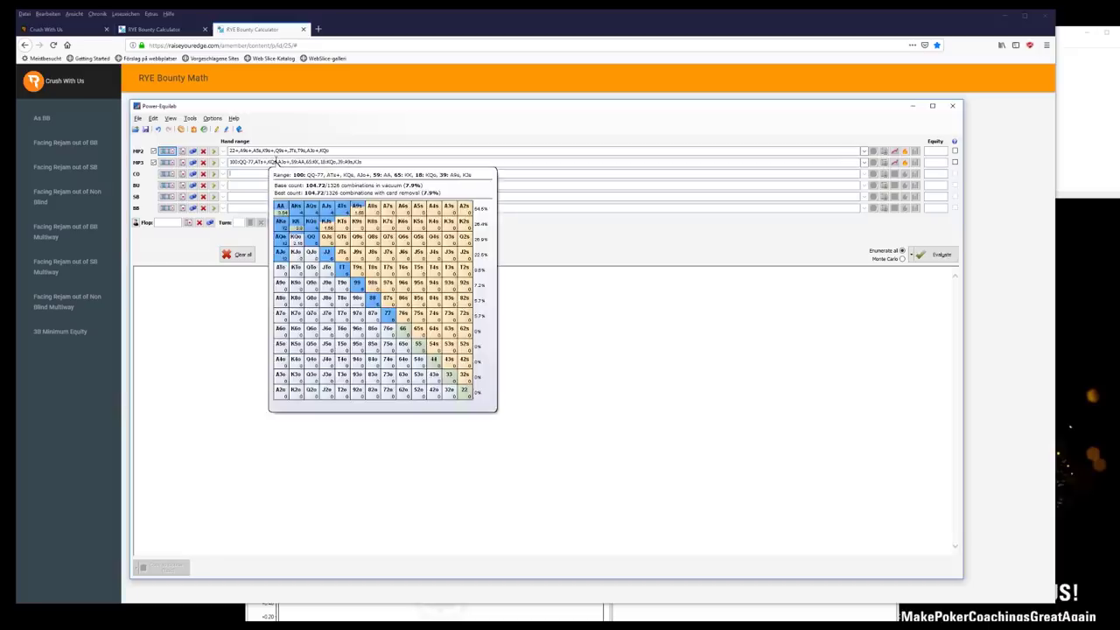
left_click(400, 150)
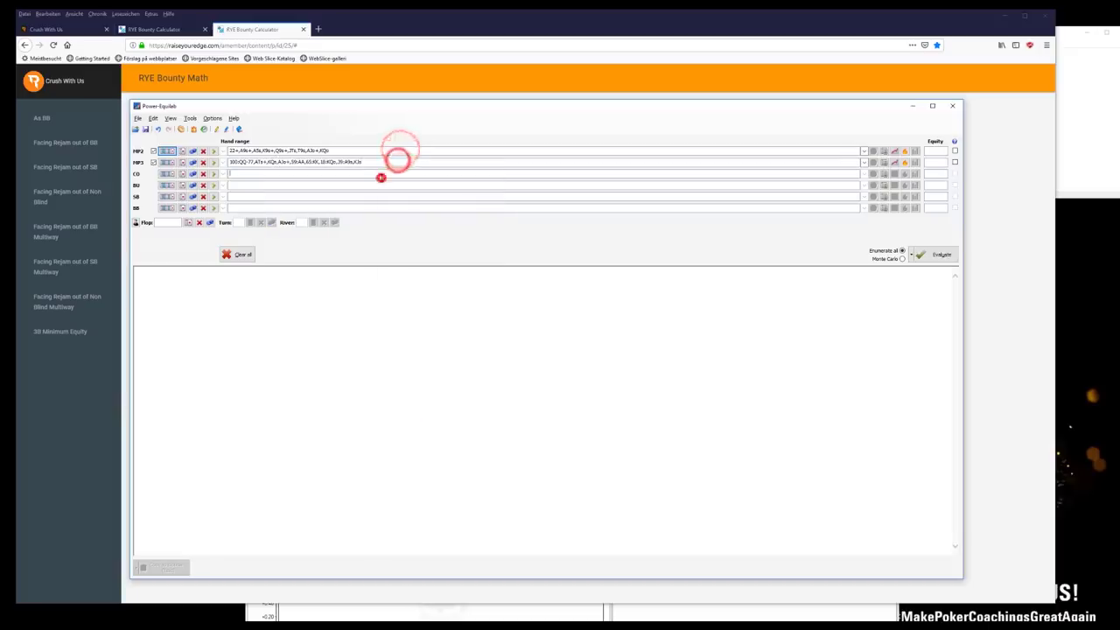
left_click(331, 197)
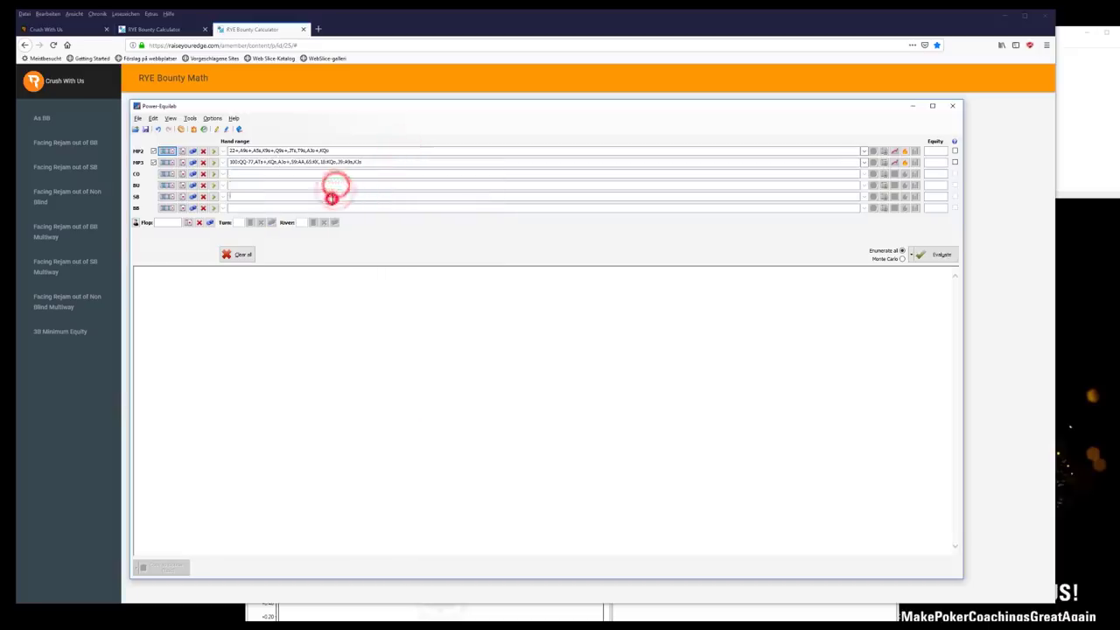
left_click_drag(335, 110, 312, 110)
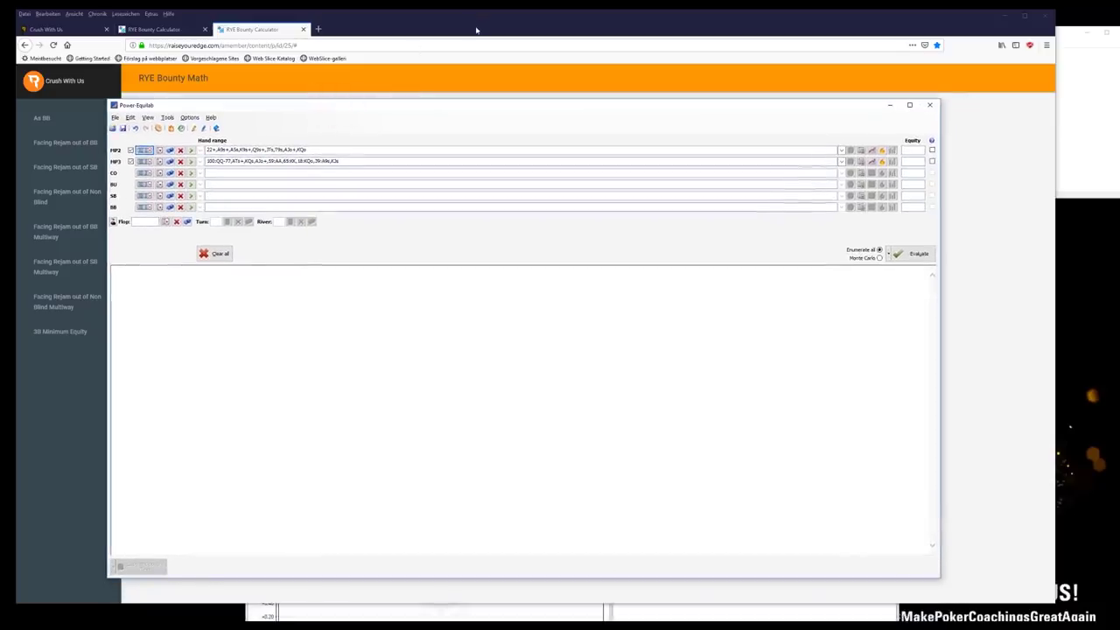
left_click_drag(432, 108, 450, 106)
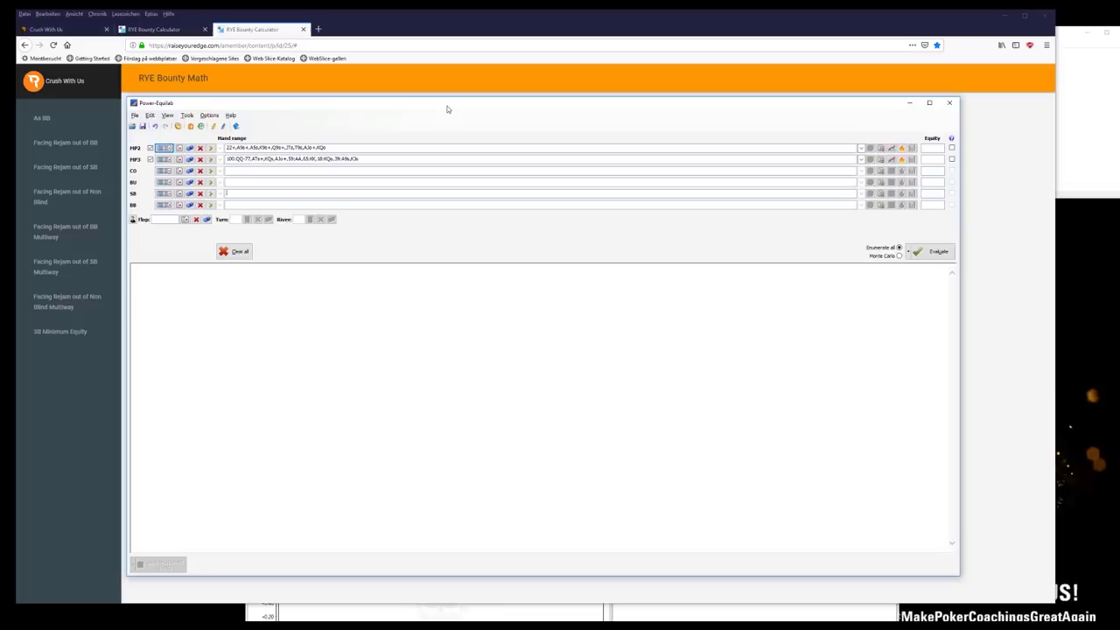
left_click_drag(403, 108, 408, 111)
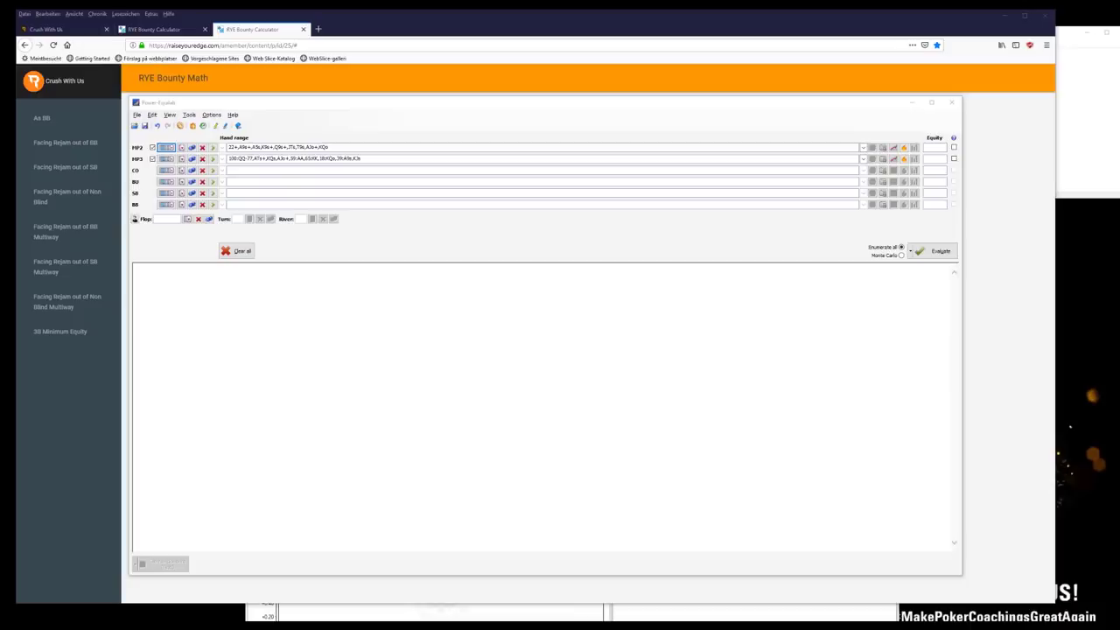
left_click(282, 102)
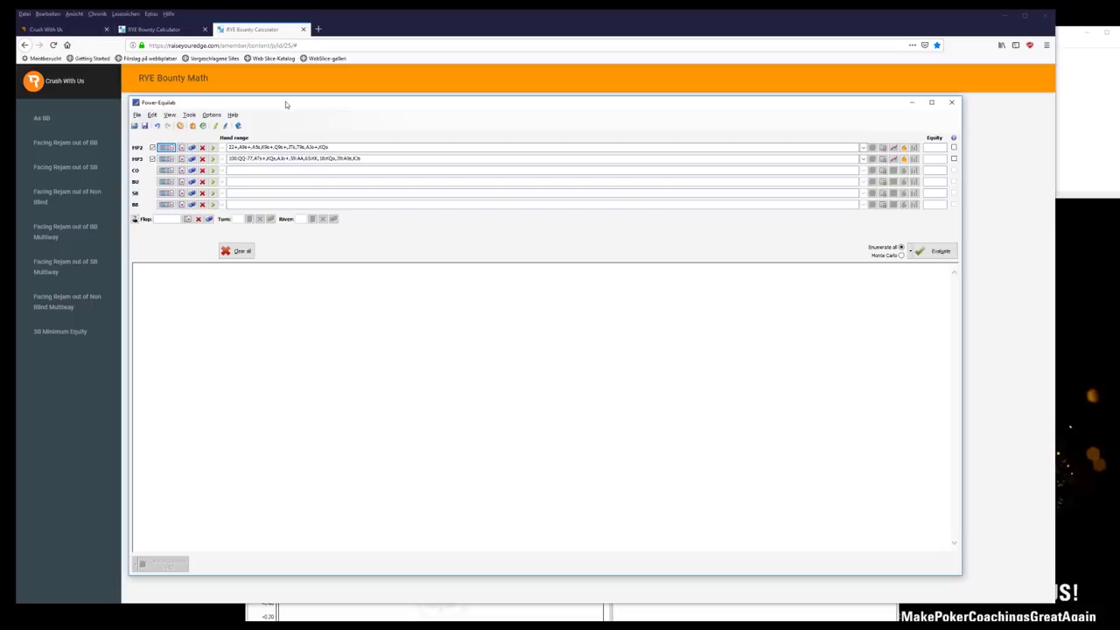
left_click(285, 102)
left_click_drag(286, 101, 282, 101)
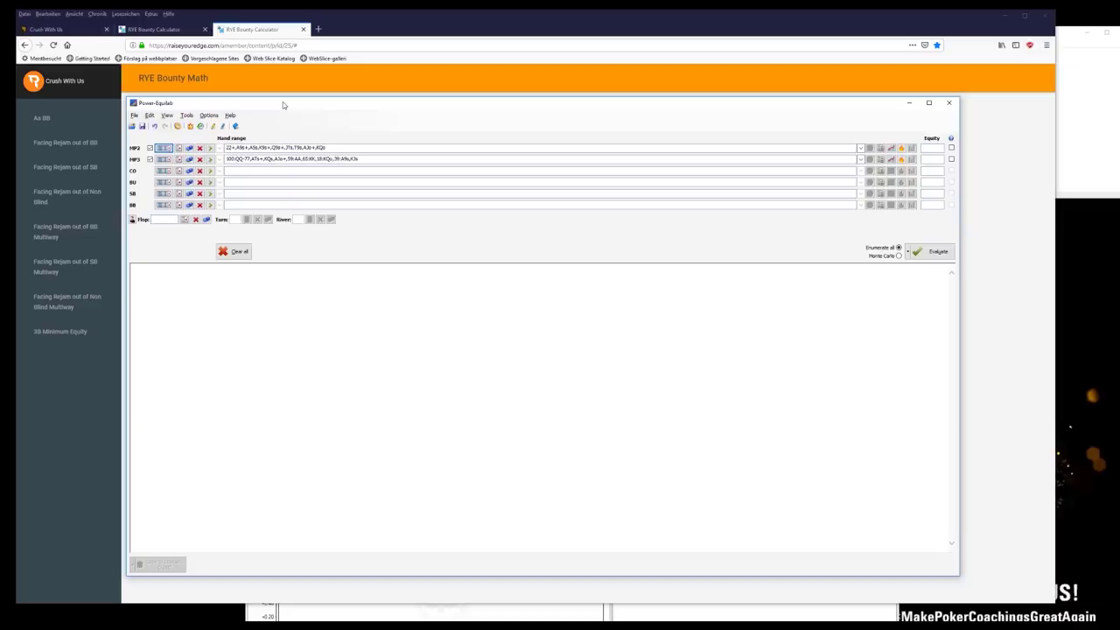
left_click_drag(127, 97, 138, 114)
left_click(420, 178)
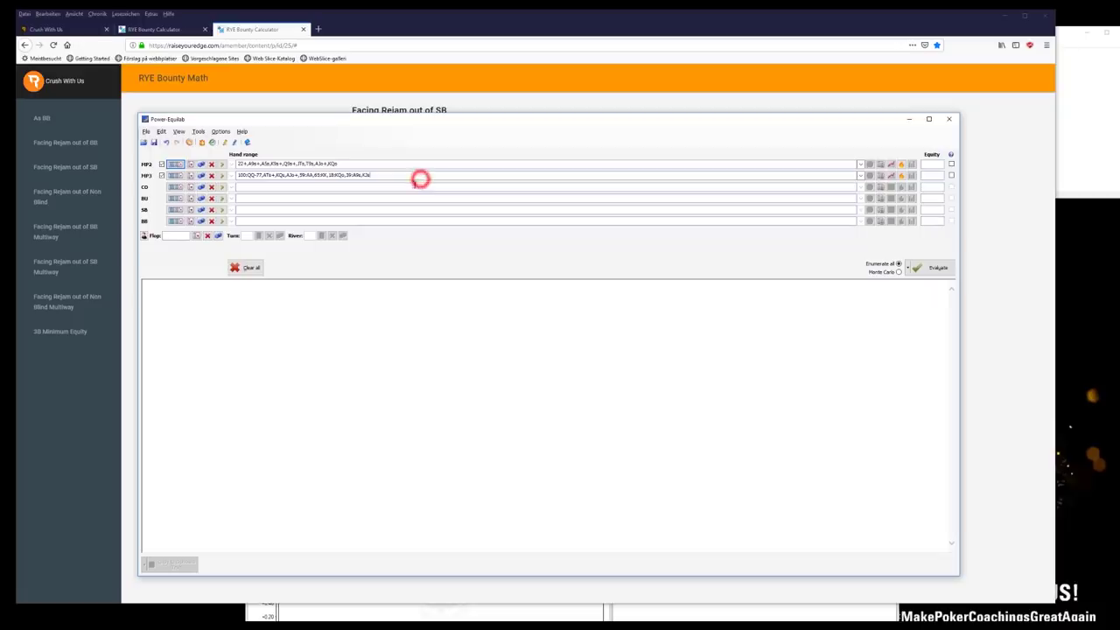
left_click(413, 187)
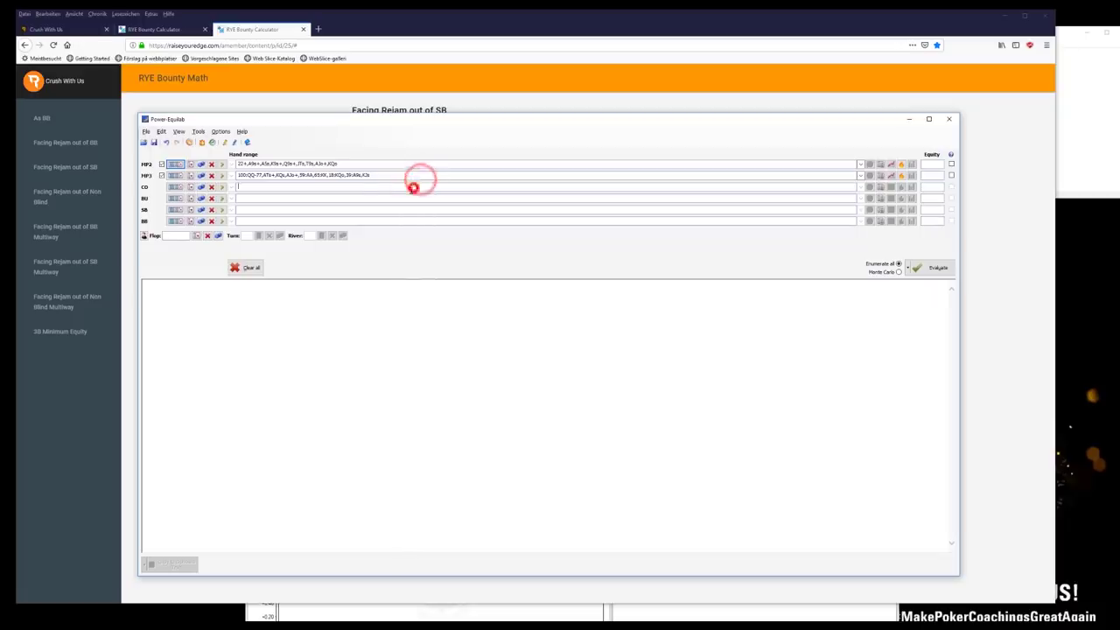
left_click(401, 198)
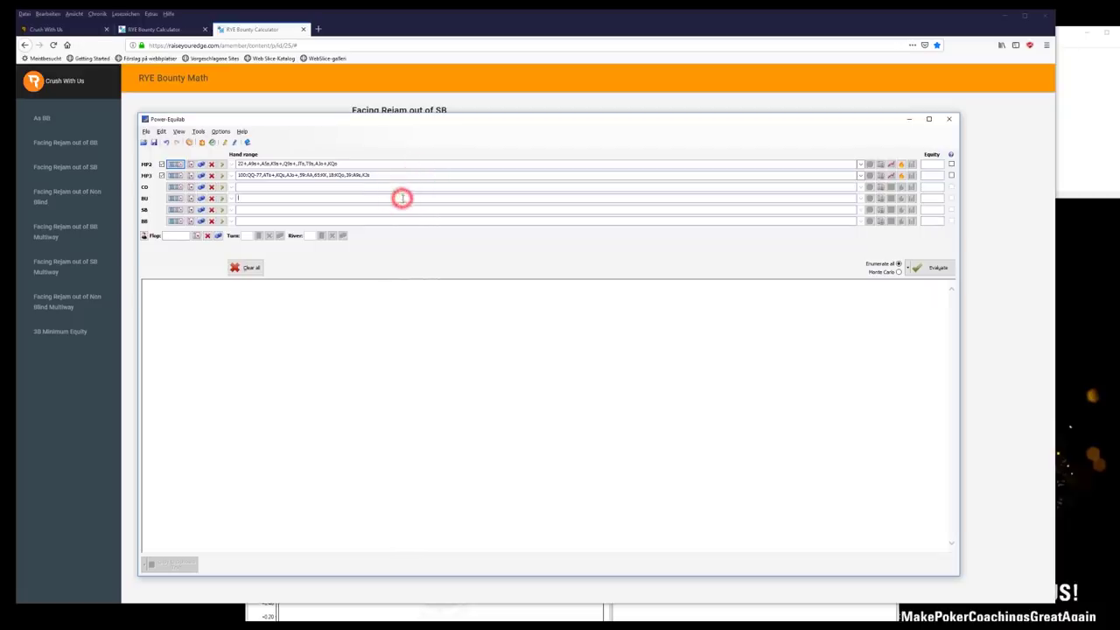
left_click(415, 175)
left_click(407, 198)
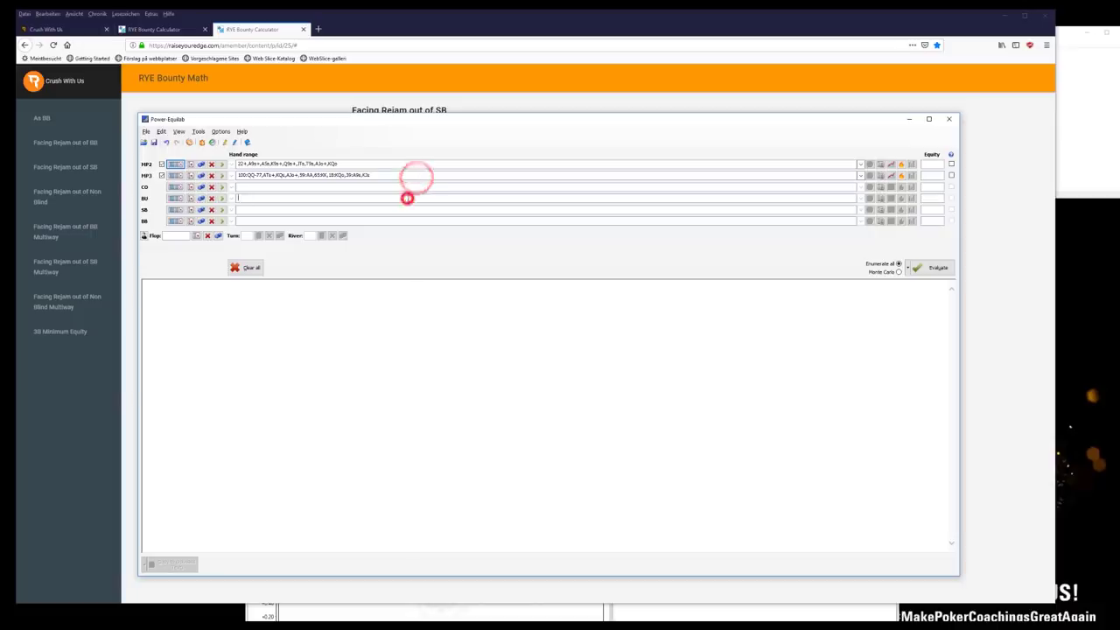
left_click(405, 218)
left_click(419, 196)
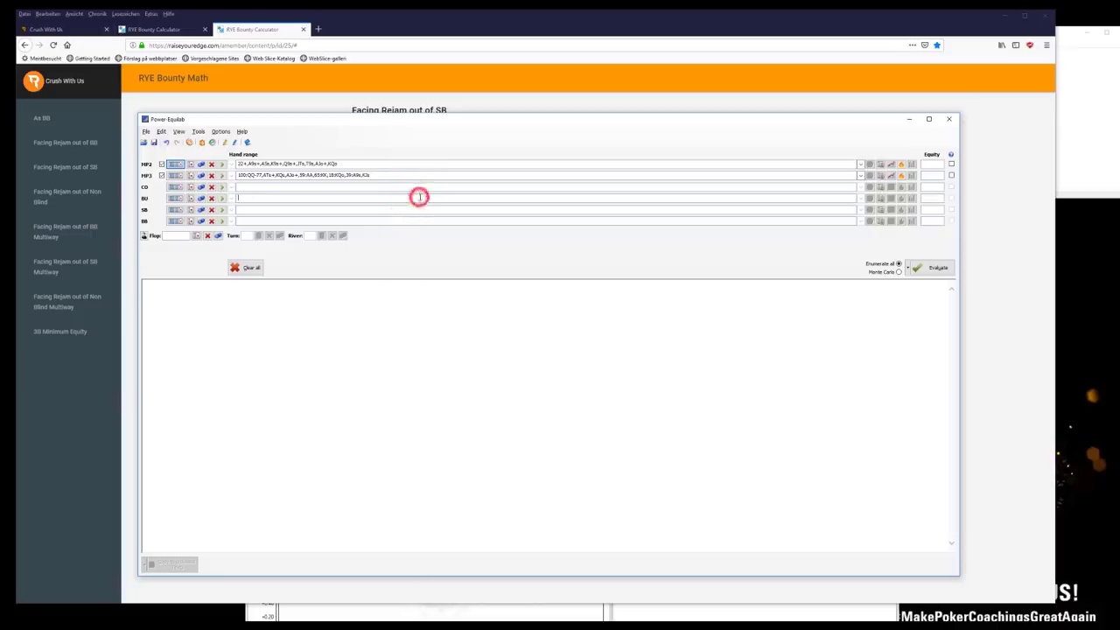
left_click(427, 175)
left_click_drag(488, 116, 467, 126)
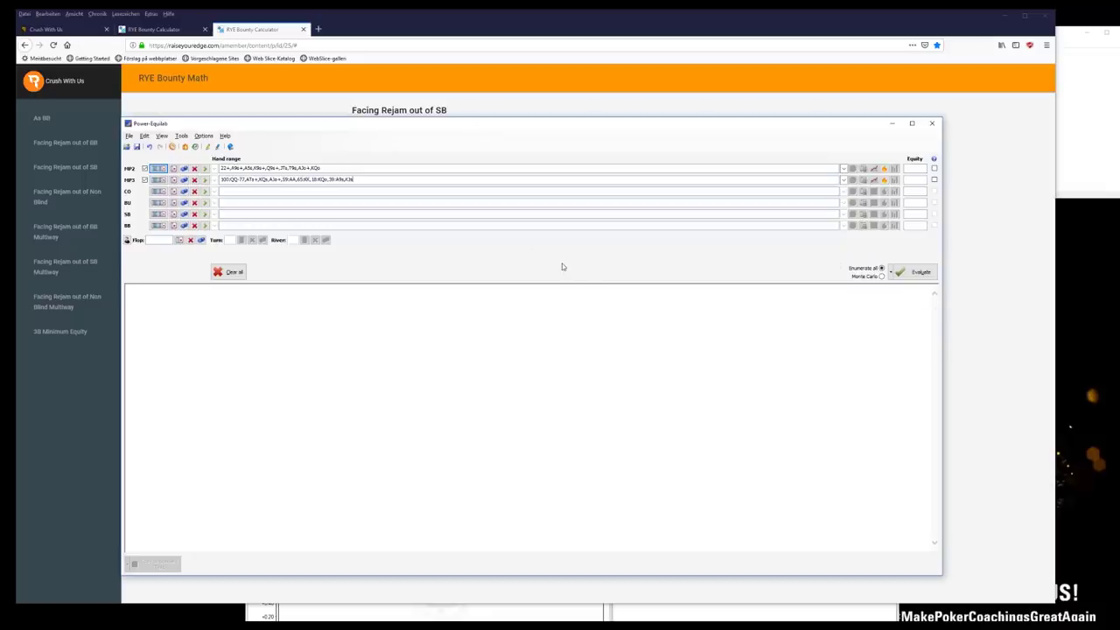
left_click(413, 124)
left_click_drag(413, 123, 415, 123)
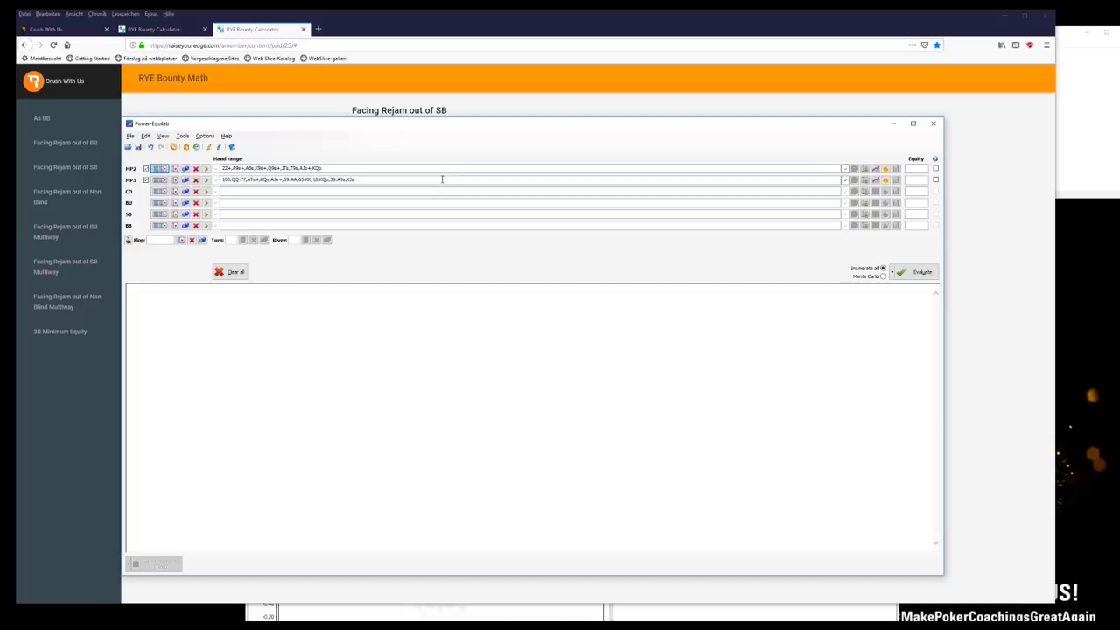
mouse_move(442, 179)
left_click(423, 145)
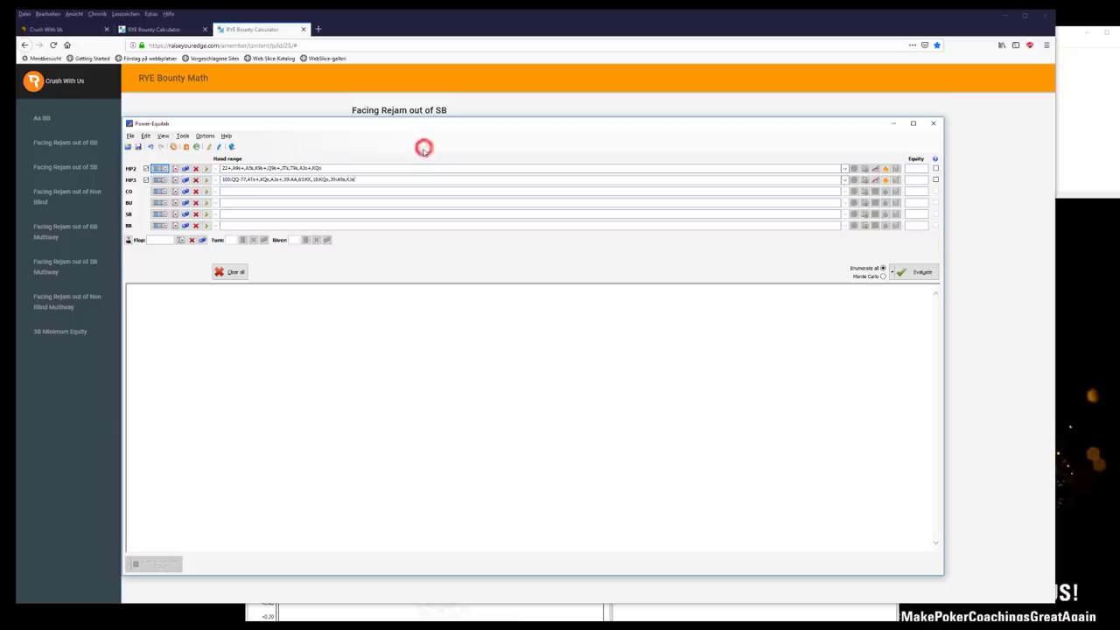
left_click_drag(413, 128, 411, 129)
left_click(409, 125)
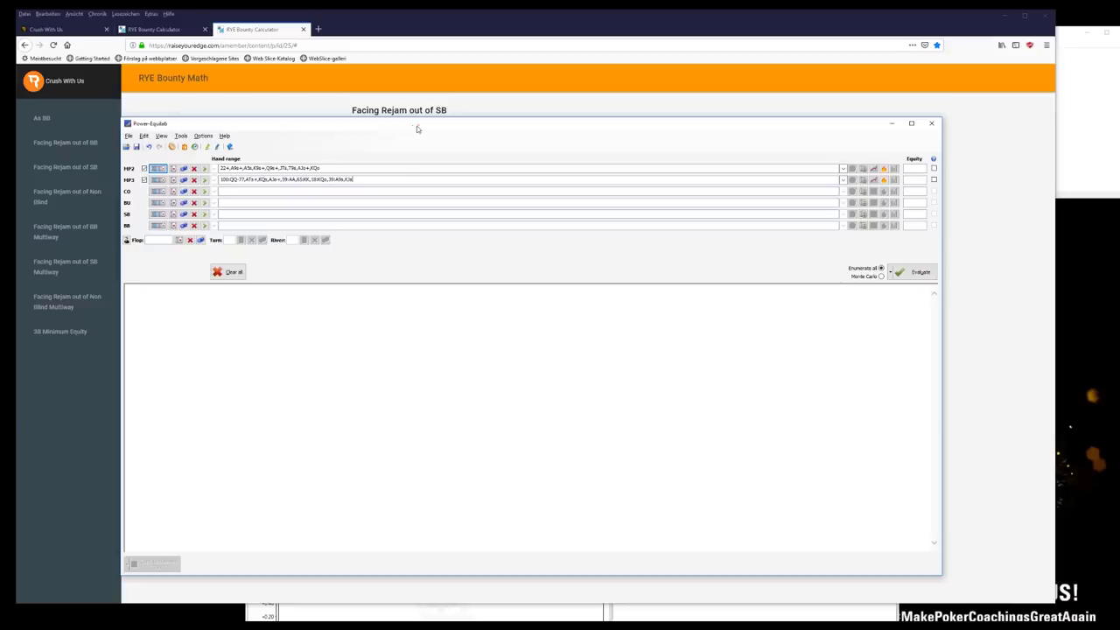
left_click_drag(413, 130, 415, 130)
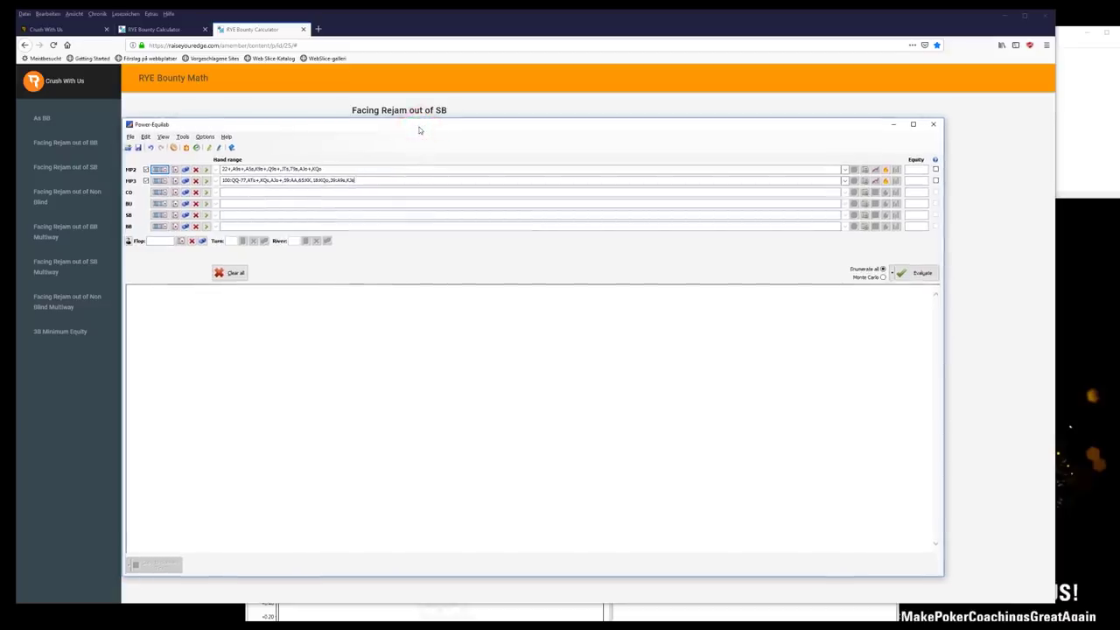